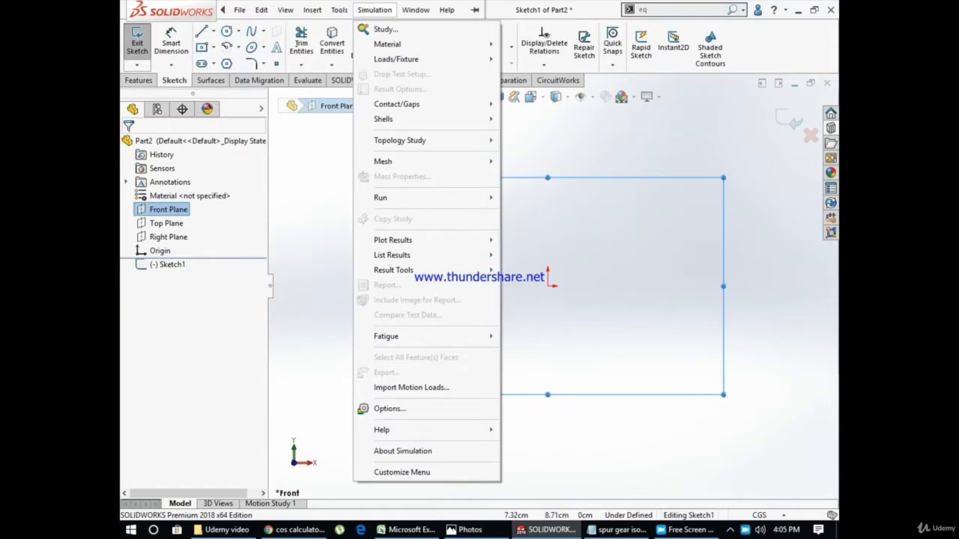
# Draw a corner rectangle about 5.1 by 5.5 cm in the Front Plane sketch, with its lower edge level with the origin
pyautogui.click(288, 180)
pyautogui.click(214, 47)
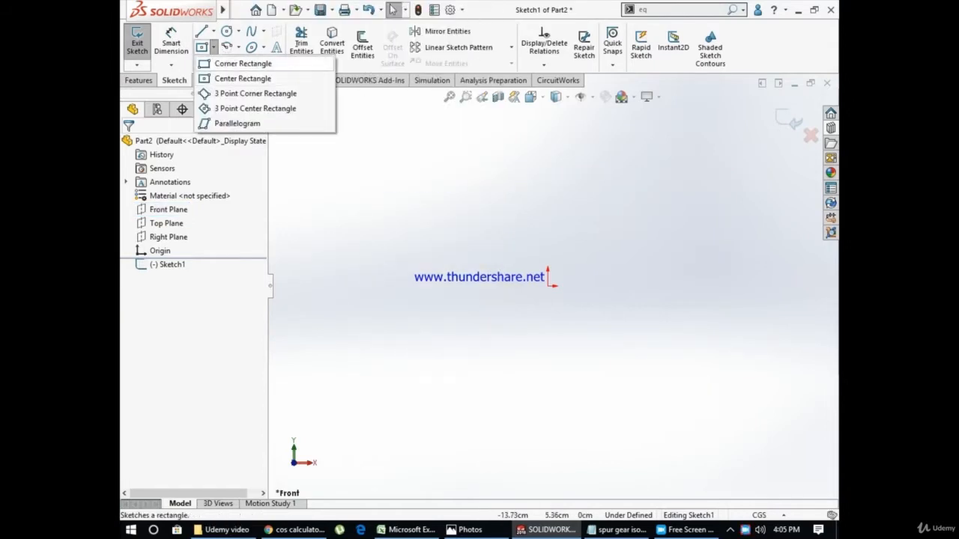
pyautogui.click(243, 63)
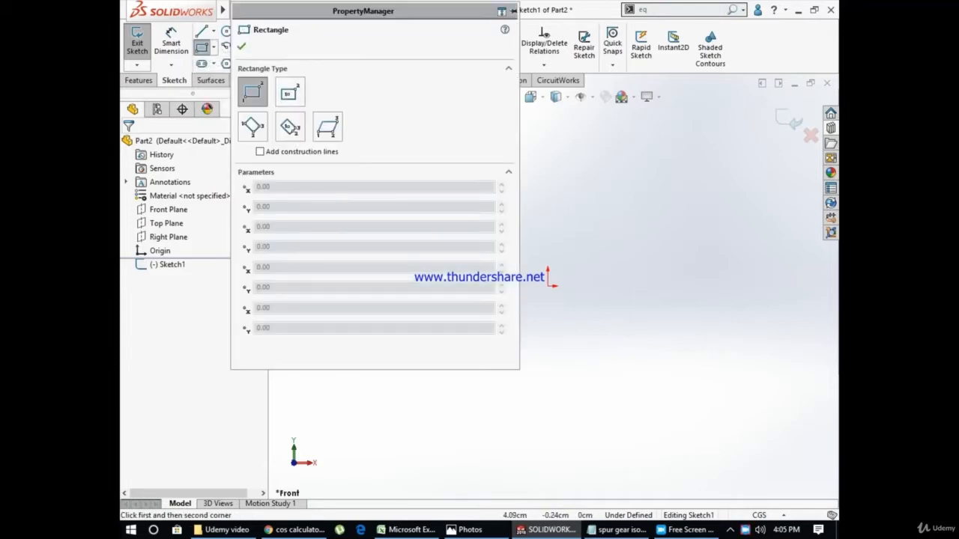
pyautogui.click(526, 177)
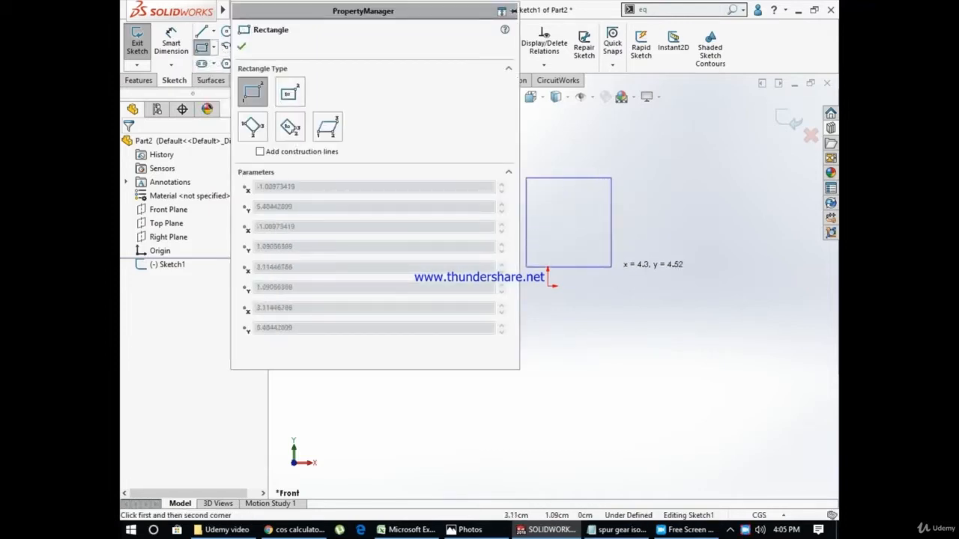
pyautogui.click(627, 285)
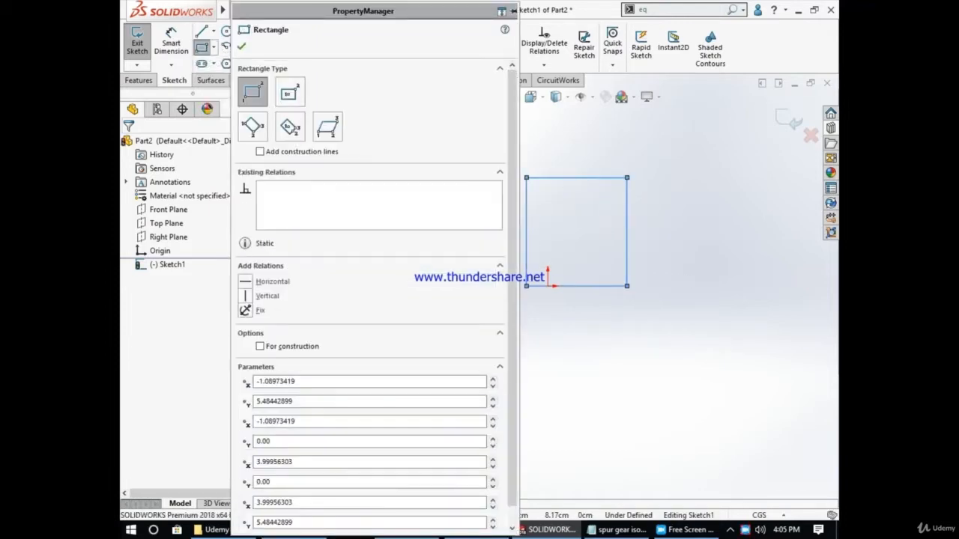
pyautogui.press('Escape')
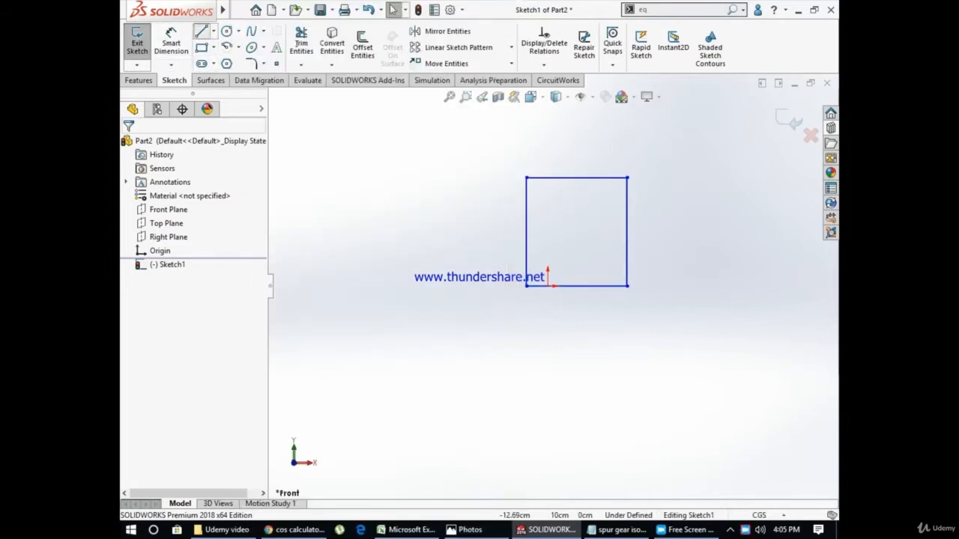
pyautogui.click(213, 31)
pyautogui.click(214, 31)
pyautogui.click(213, 32)
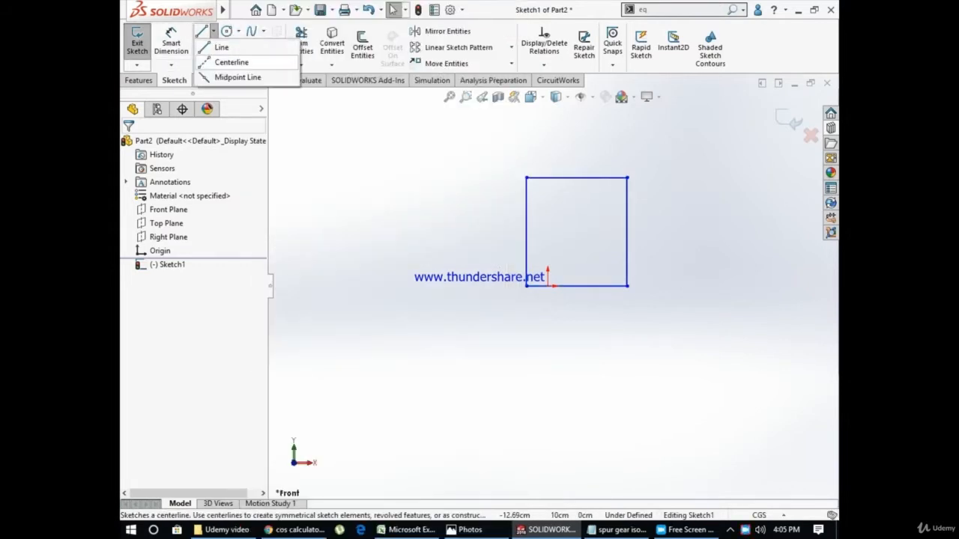
pyautogui.press('Escape')
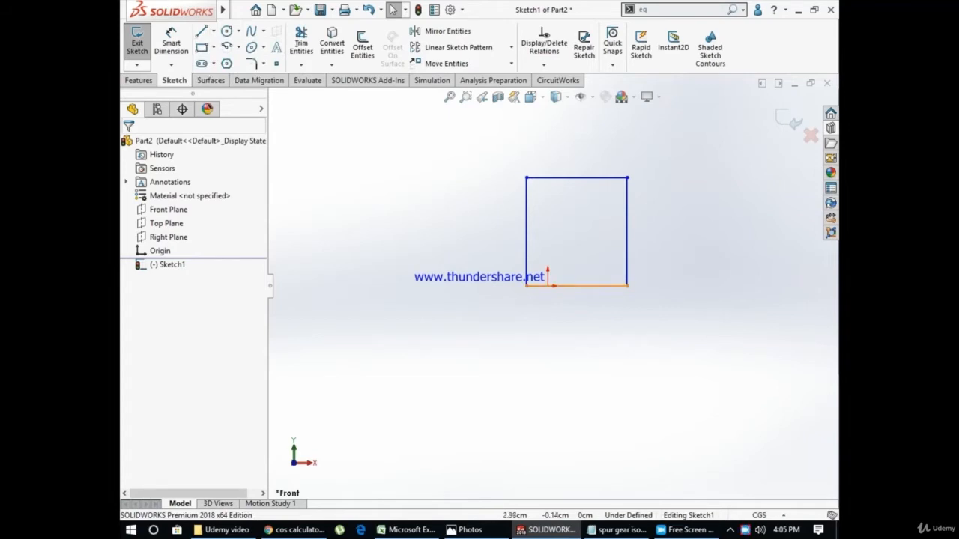
# Dimension the rectangle's right vertical side and check the gear values in the Excel spur gear calculations sheet
pyautogui.click(170, 42)
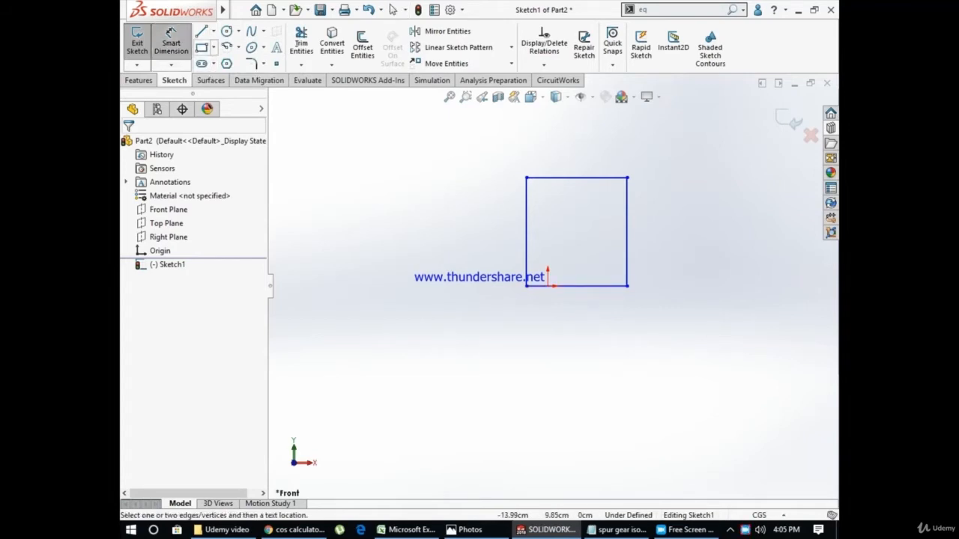
pyautogui.click(627, 232)
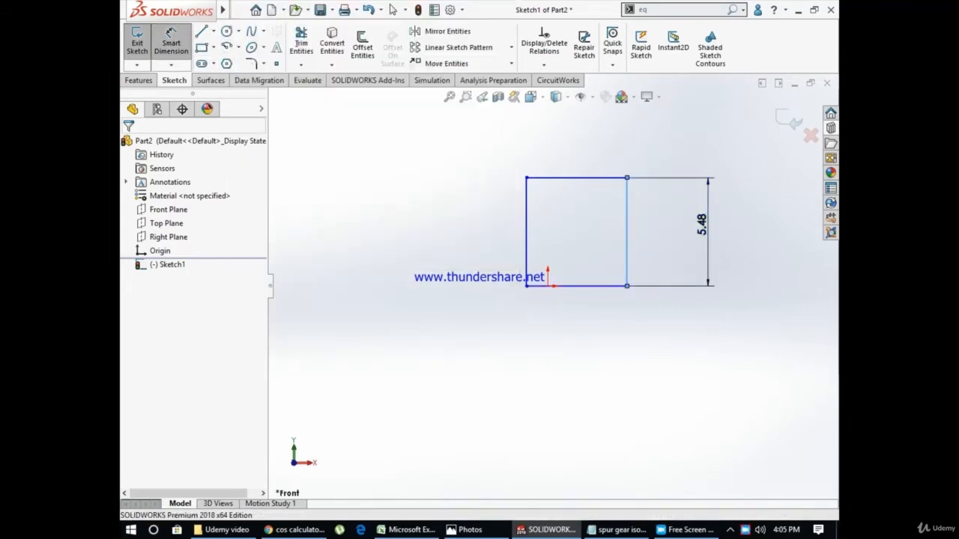
pyautogui.click(708, 232)
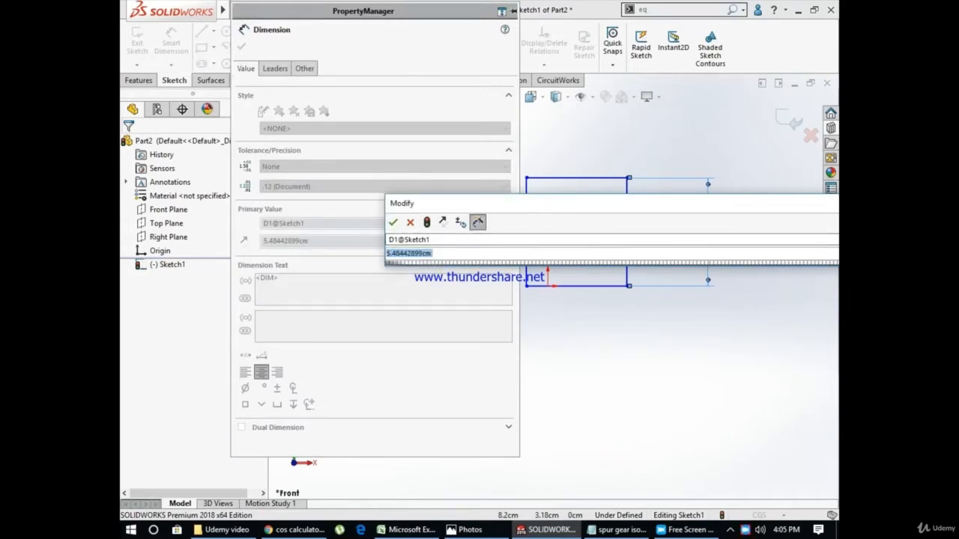
pyautogui.click(408, 530)
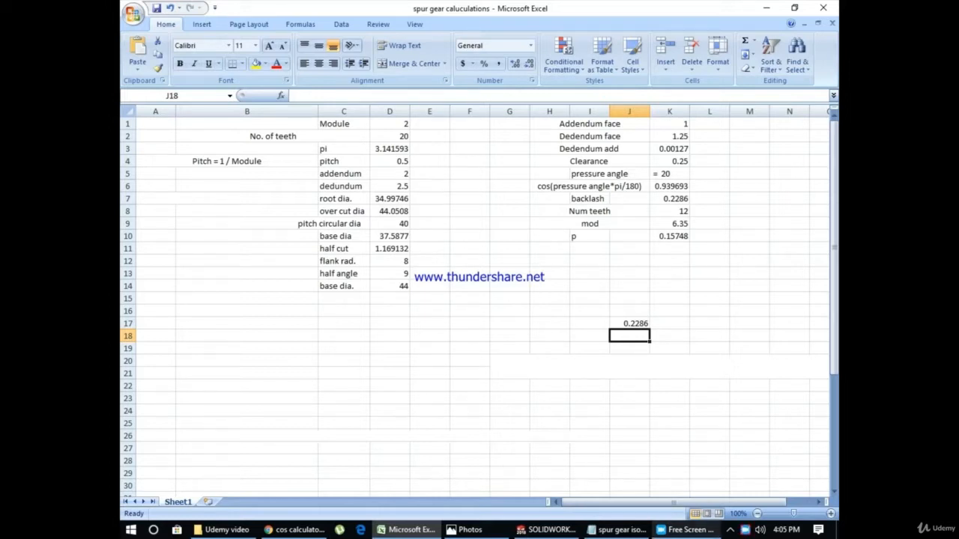
pyautogui.click(546, 530)
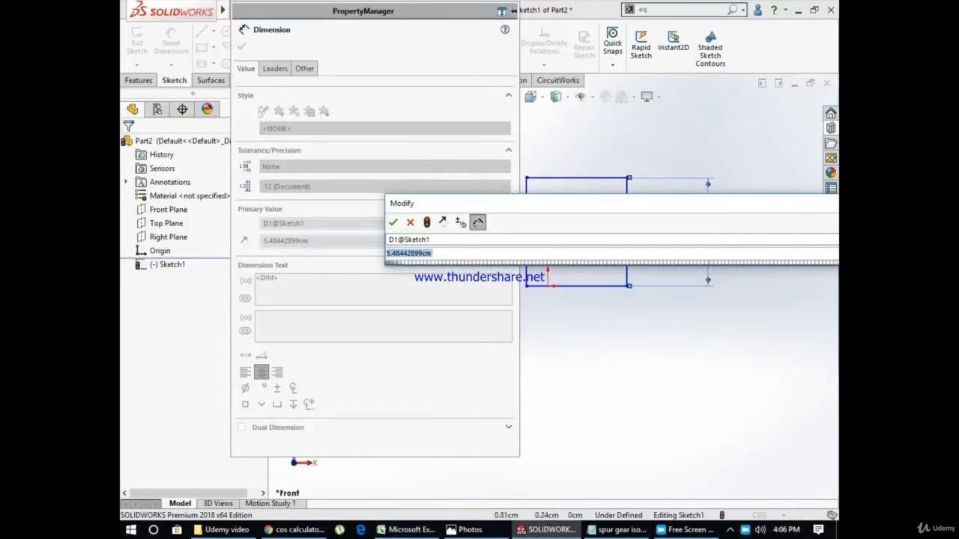
pyautogui.click(410, 222)
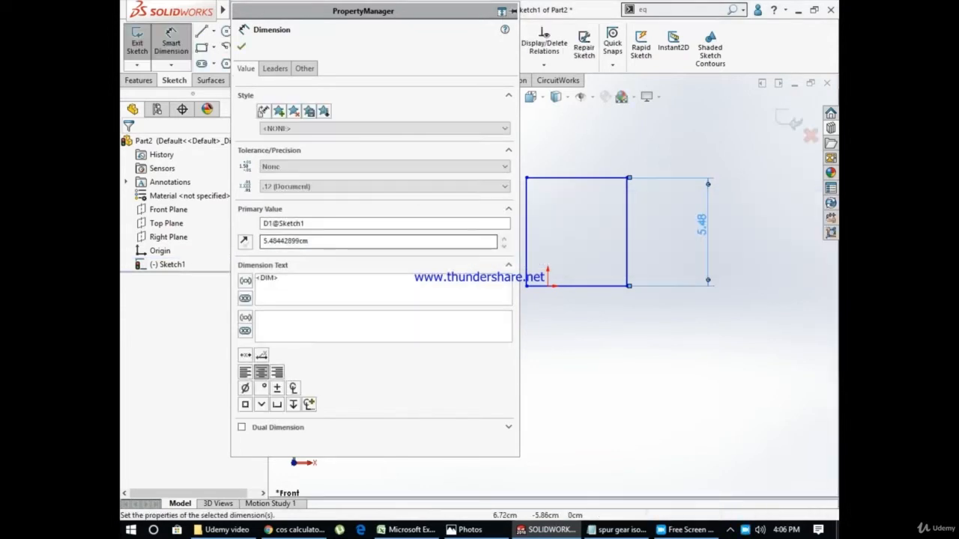
# Switch the document units to MMGS and set the rectangle's height in the sketch to 22 mm
pyautogui.click(760, 516)
pyautogui.click(770, 463)
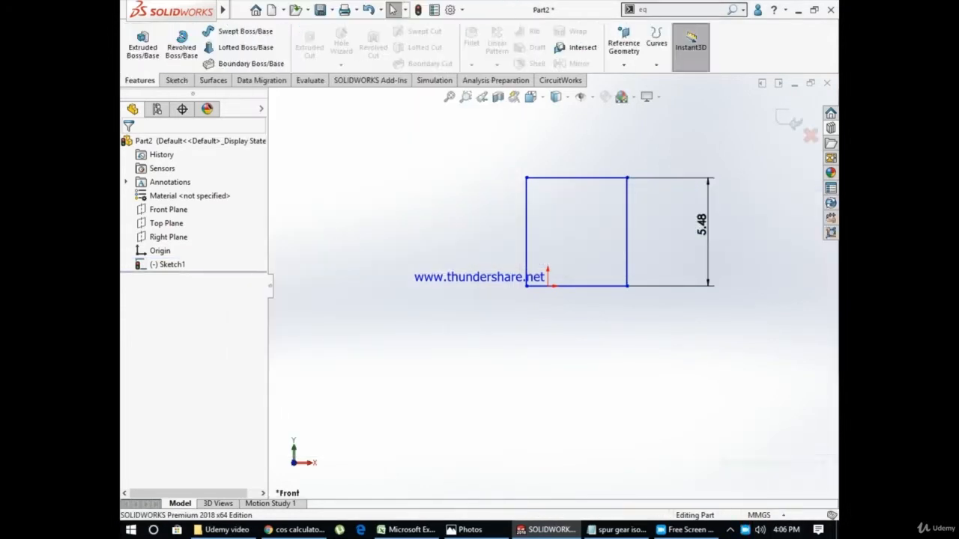
pyautogui.click(162, 265)
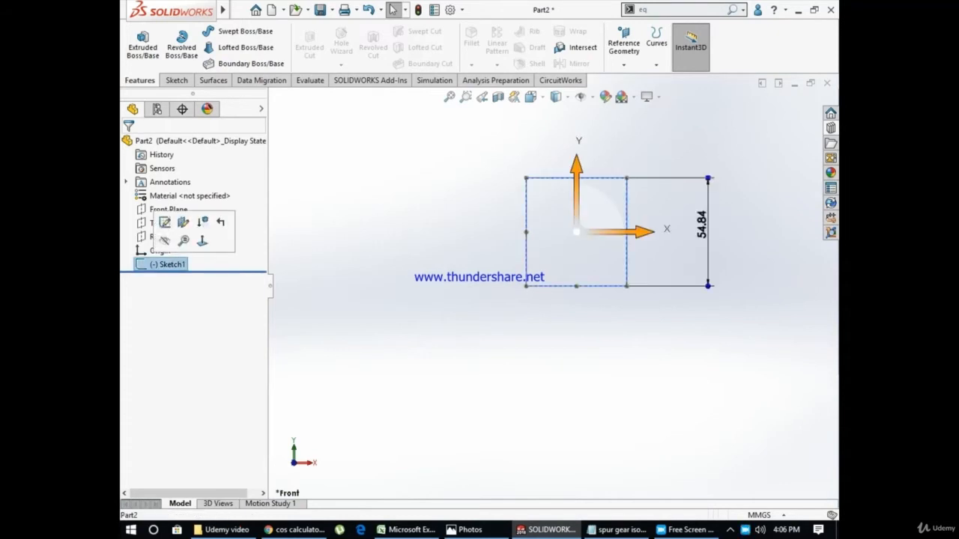
pyautogui.click(160, 222)
pyautogui.doubleClick(702, 224)
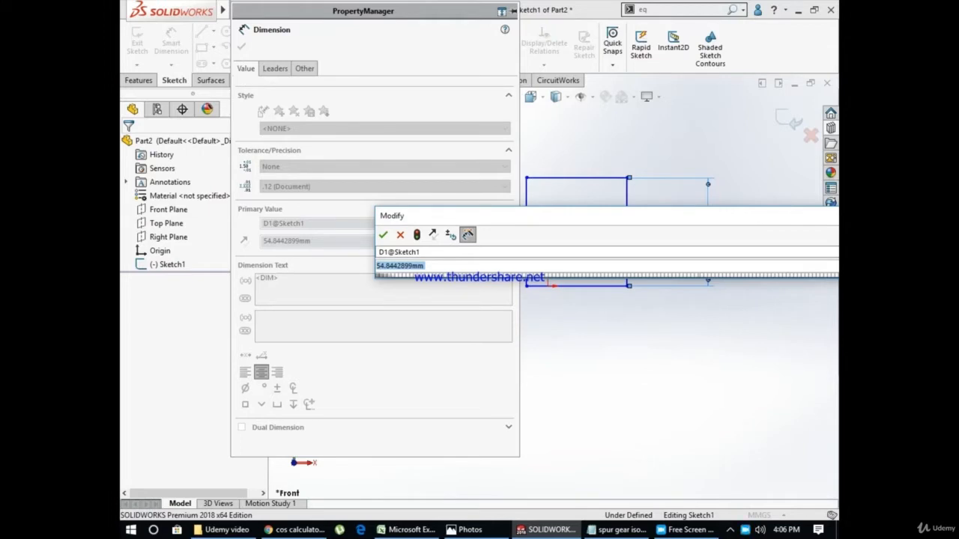
pyautogui.write('22')
pyautogui.press('Return')
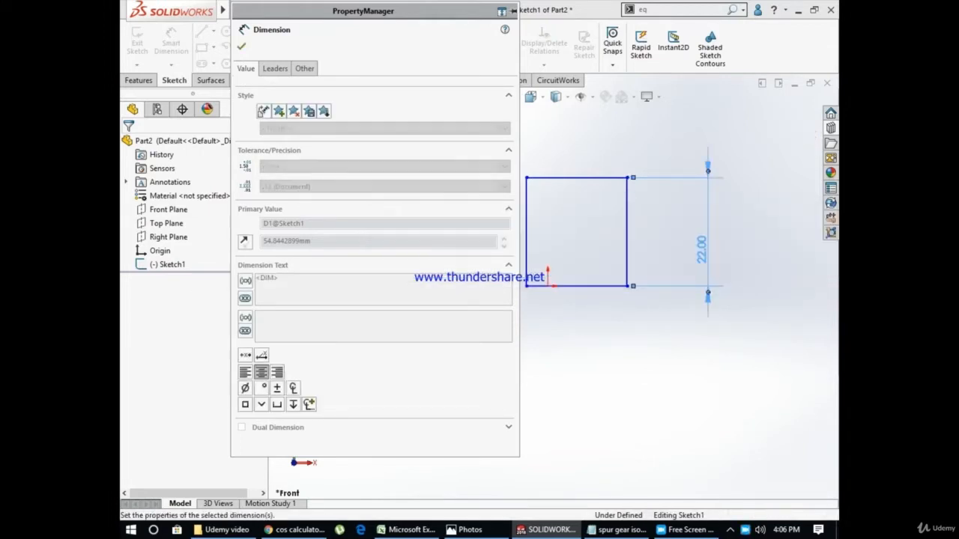
pyautogui.press('Escape')
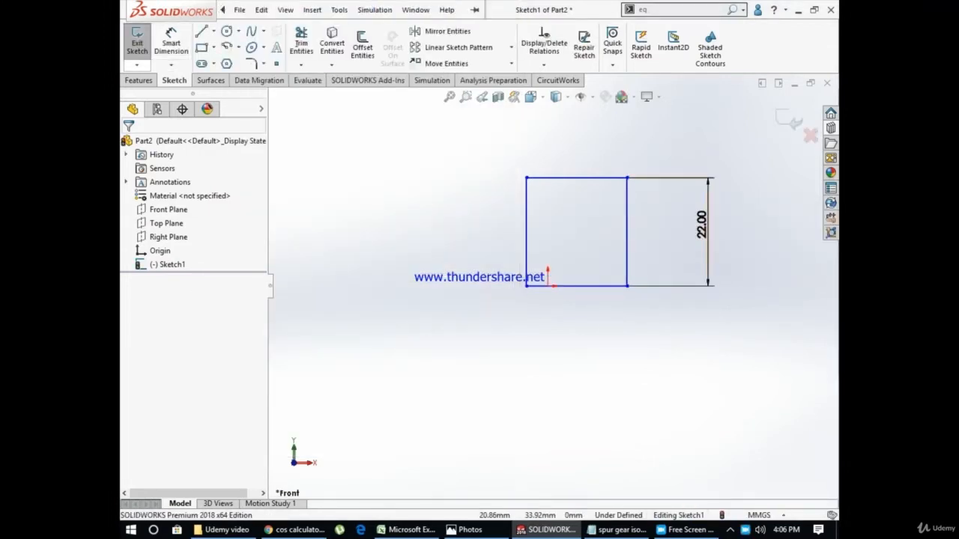
# Dimension the rectangle's upper edge with a width of 20 mm
pyautogui.click(577, 177)
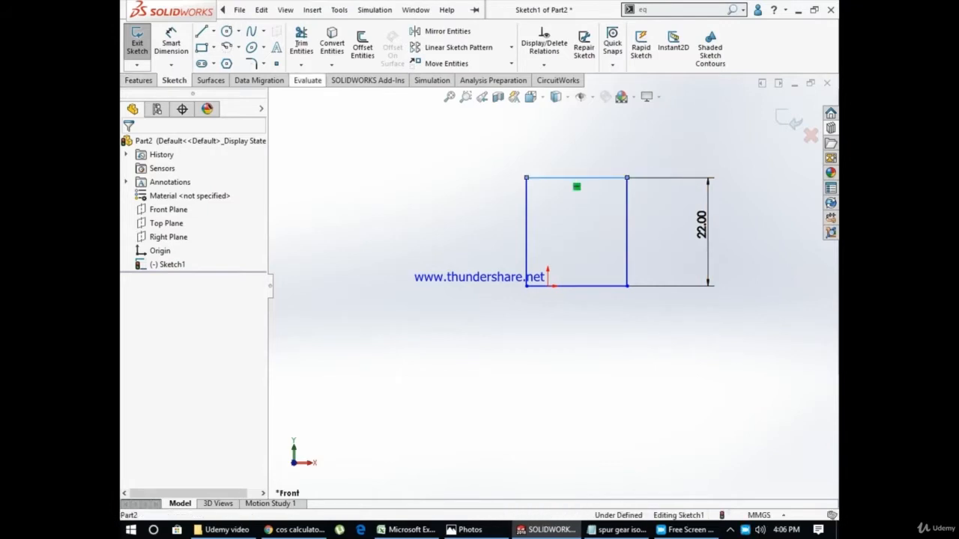
pyautogui.click(171, 43)
pyautogui.click(577, 177)
pyautogui.click(577, 135)
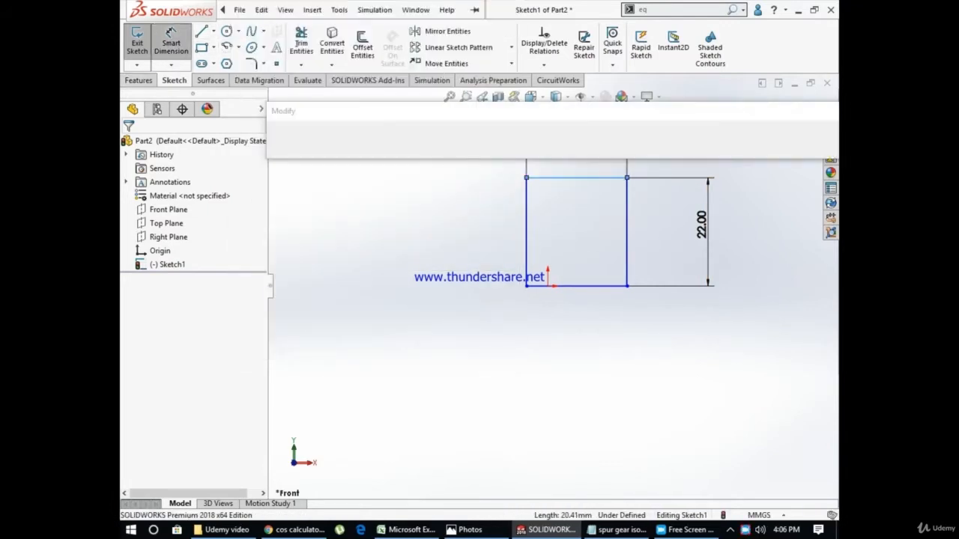
pyautogui.write('20')
pyautogui.press('Return')
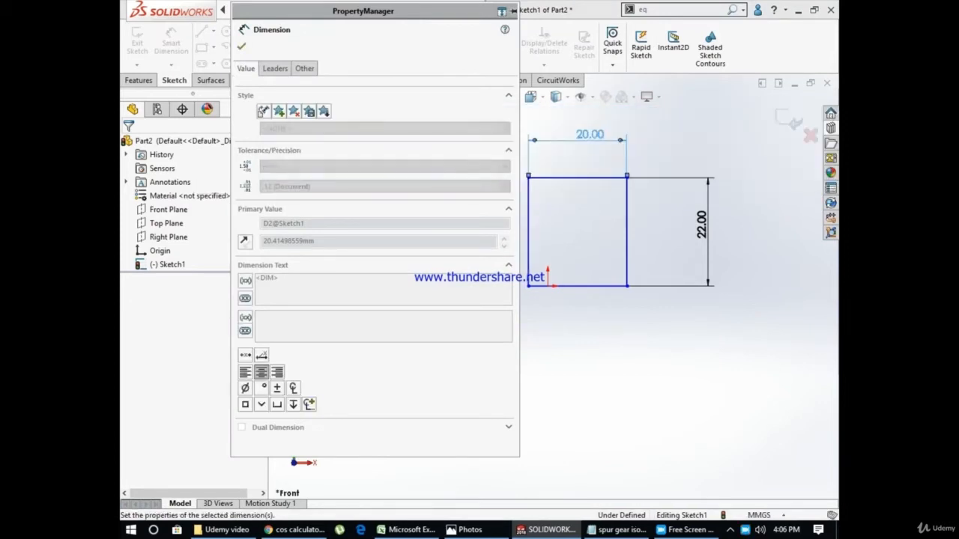
pyautogui.press('Escape')
# Revolve the rectangle 360 degrees about its lower edge to form a solid disc
pyautogui.click(139, 80)
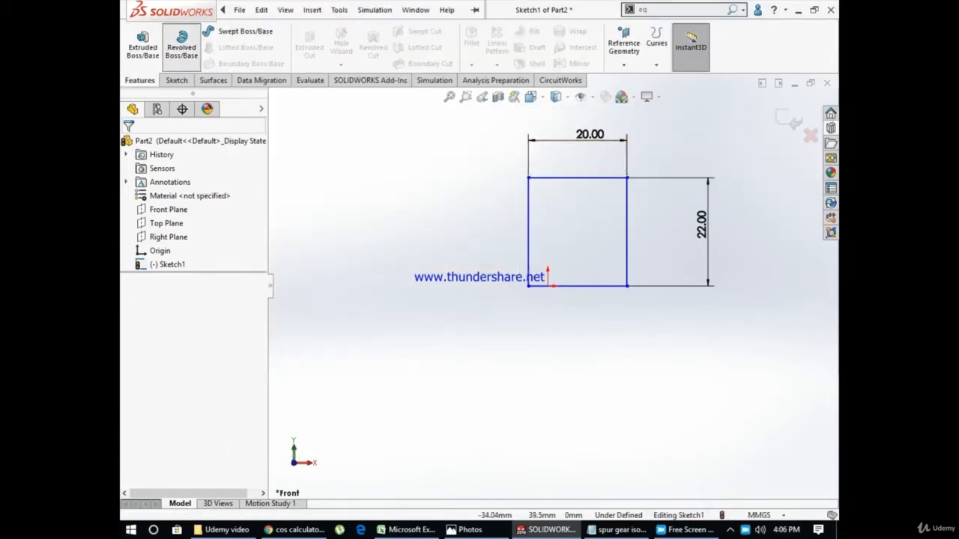
pyautogui.click(181, 45)
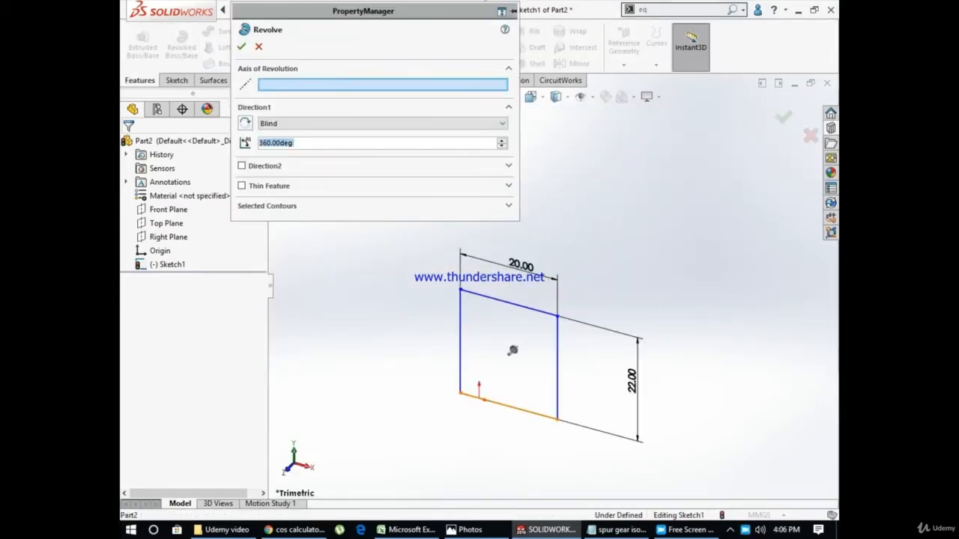
pyautogui.click(508, 405)
pyautogui.click(241, 46)
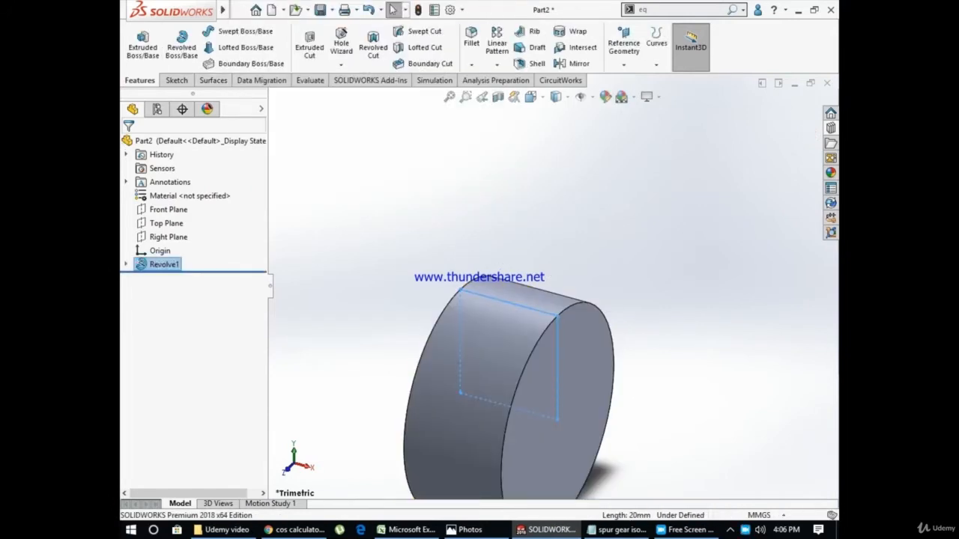
pyautogui.press('Escape')
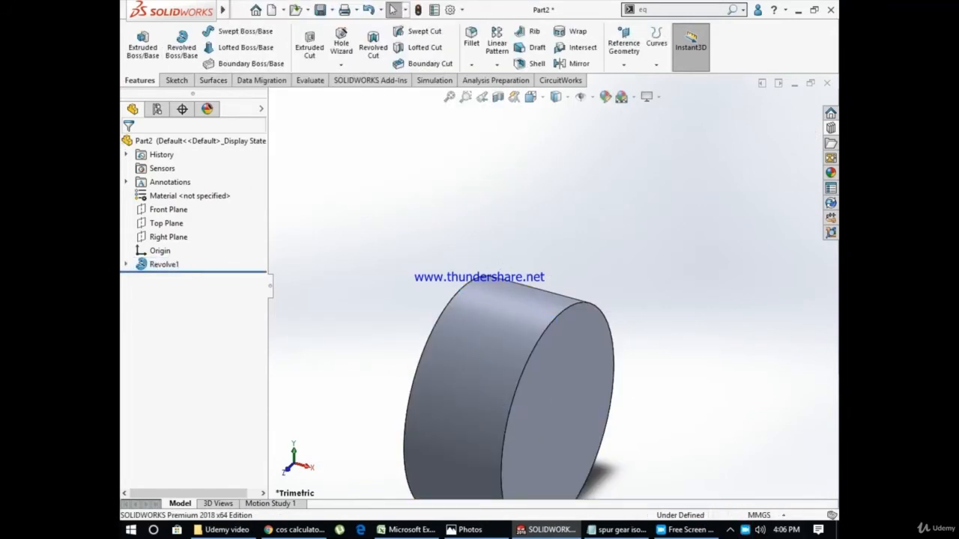
# Start a new sketch on the disc's flat circular face that faces the Right view
pyautogui.moveTo(528, 352); pyautogui.dragTo(499, 341, button='middle')
pyautogui.click(631, 460)
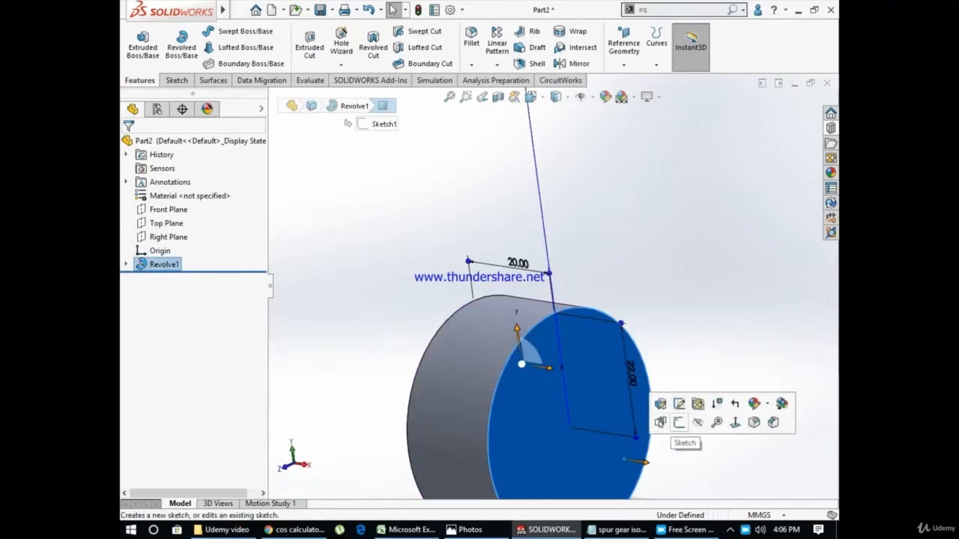
pyautogui.click(665, 428)
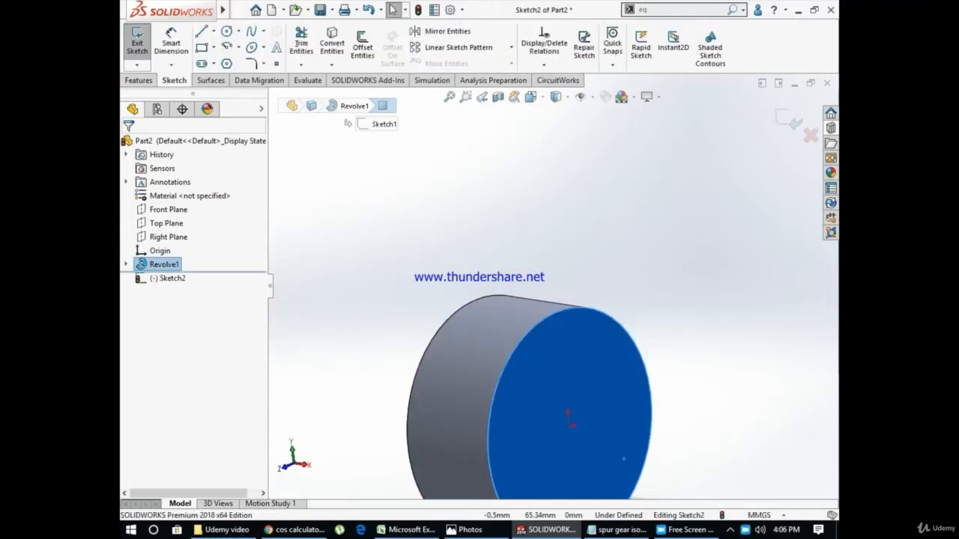
pyautogui.click(531, 97)
pyautogui.click(588, 150)
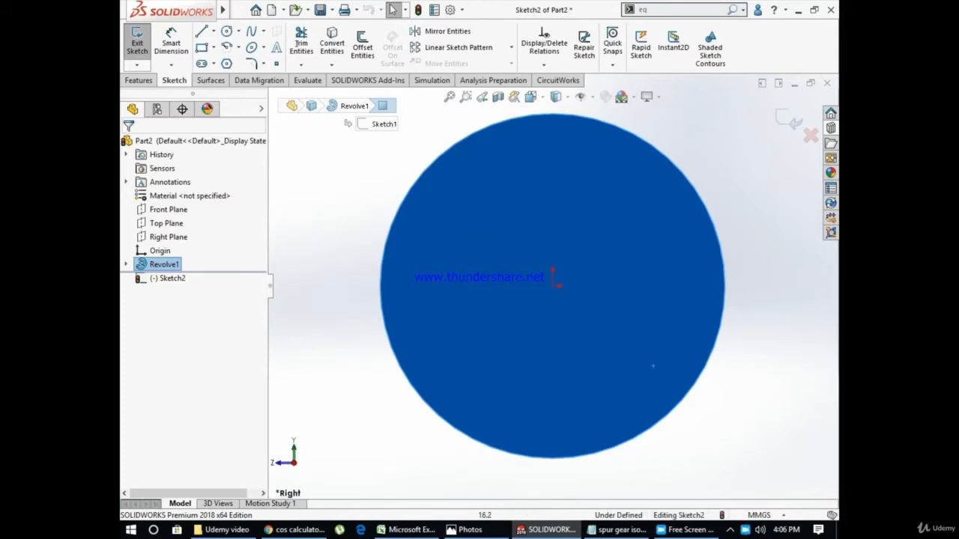
pyautogui.click(746, 433)
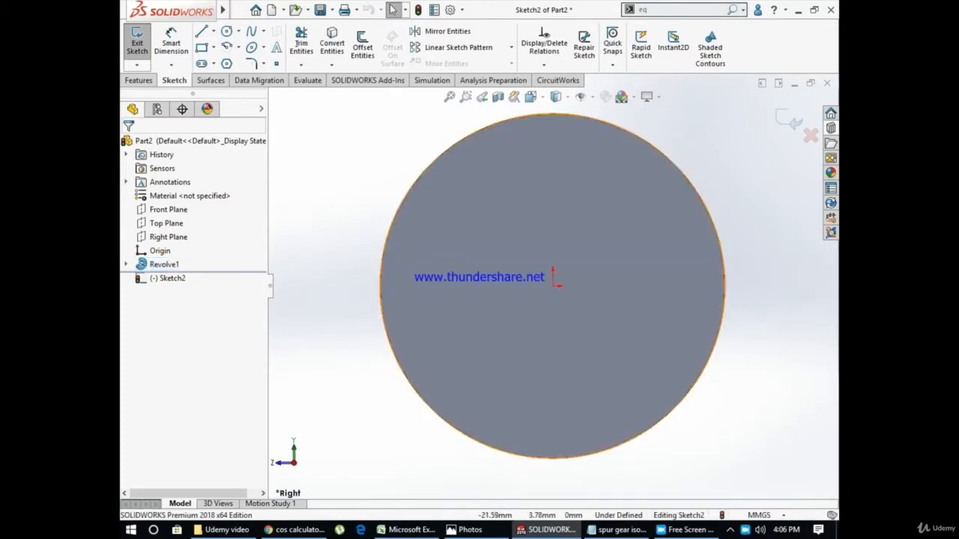
# Draw two circles centred on the origin, one about 27.4 mm in radius outside the disc and one about 17.6 mm inside
pyautogui.scroll(2, 578, 315)
pyautogui.scroll(-1, 612, 343)
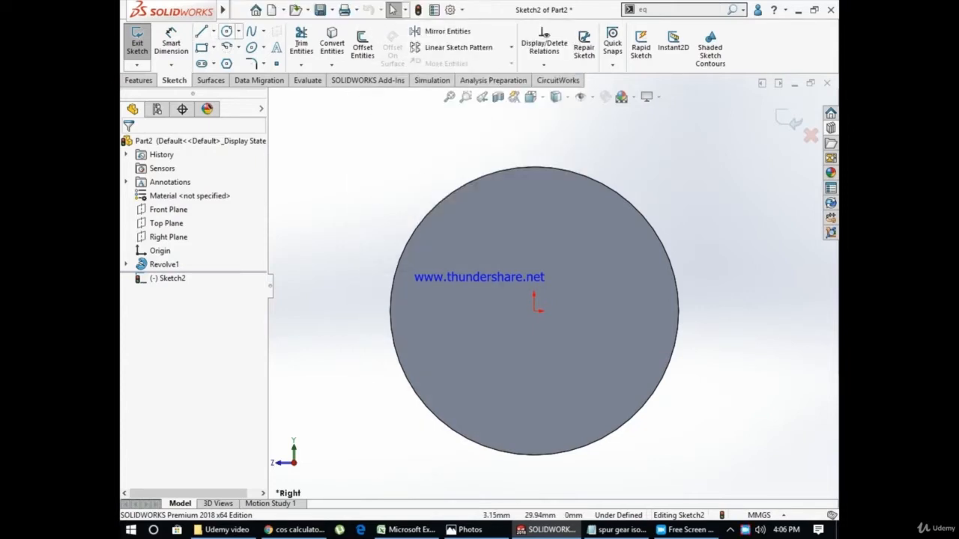
pyautogui.click(226, 32)
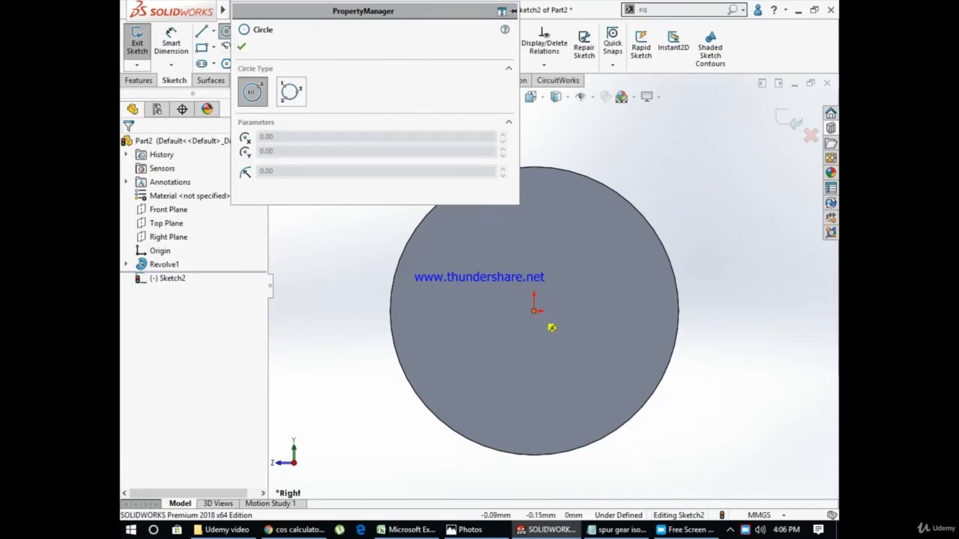
pyautogui.click(534, 310)
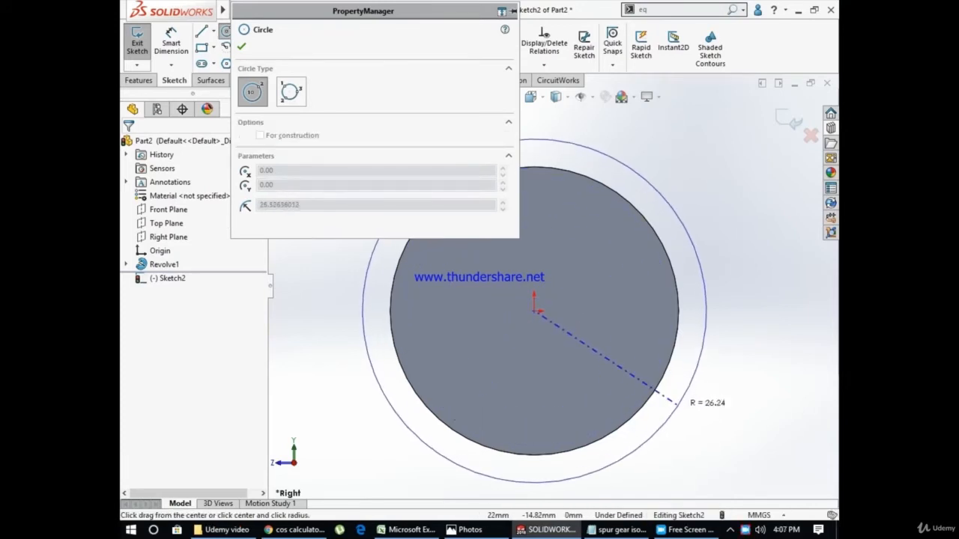
pyautogui.click(688, 402)
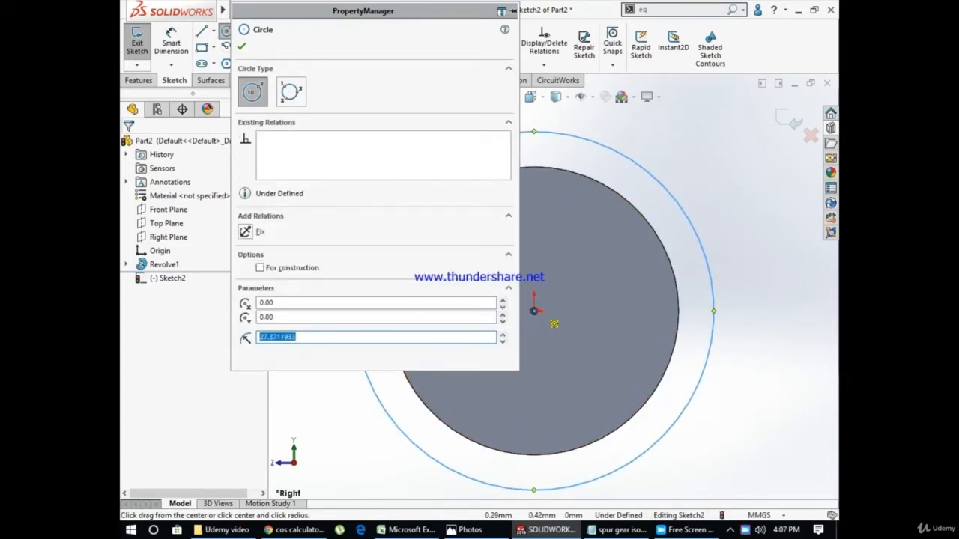
pyautogui.click(534, 310)
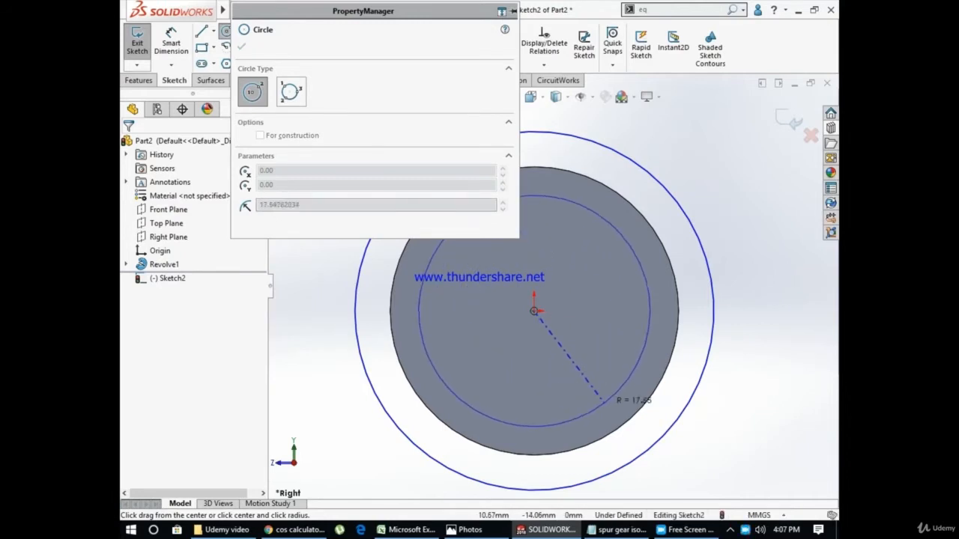
pyautogui.click(599, 398)
pyautogui.press('Escape')
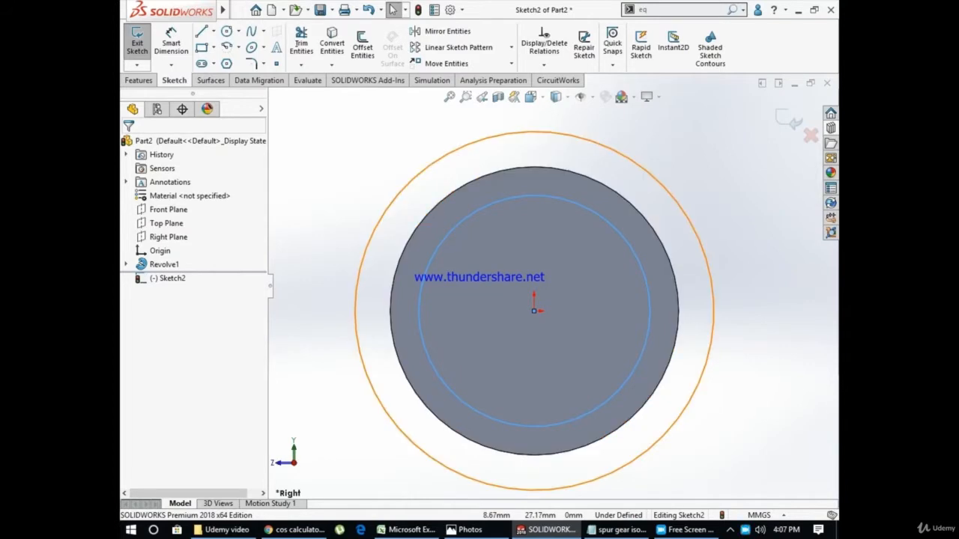
pyautogui.click(448, 155)
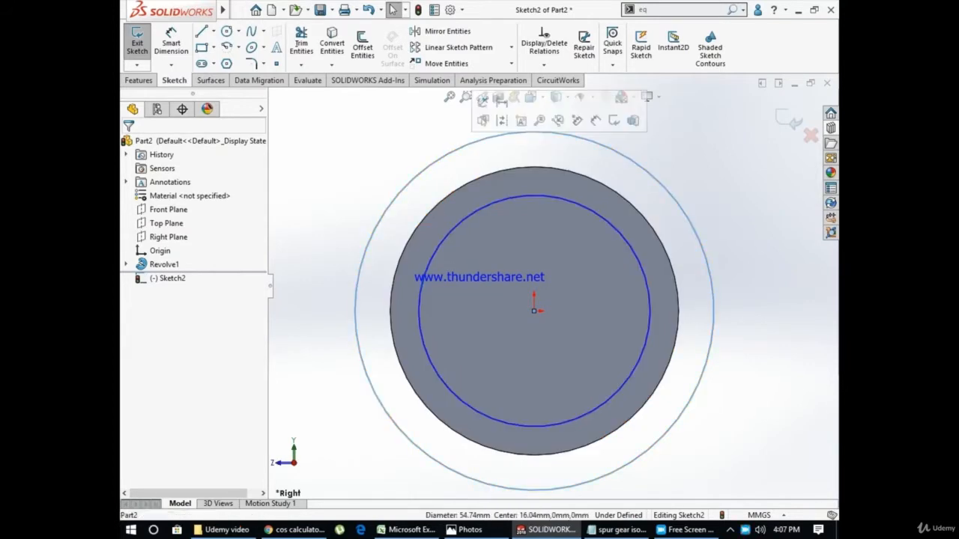
pyautogui.press('Escape')
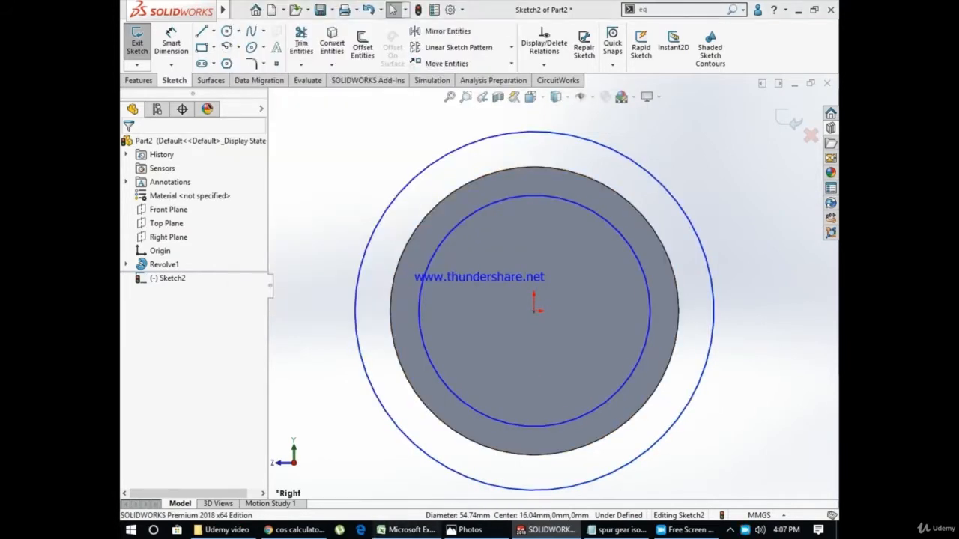
pyautogui.click(407, 529)
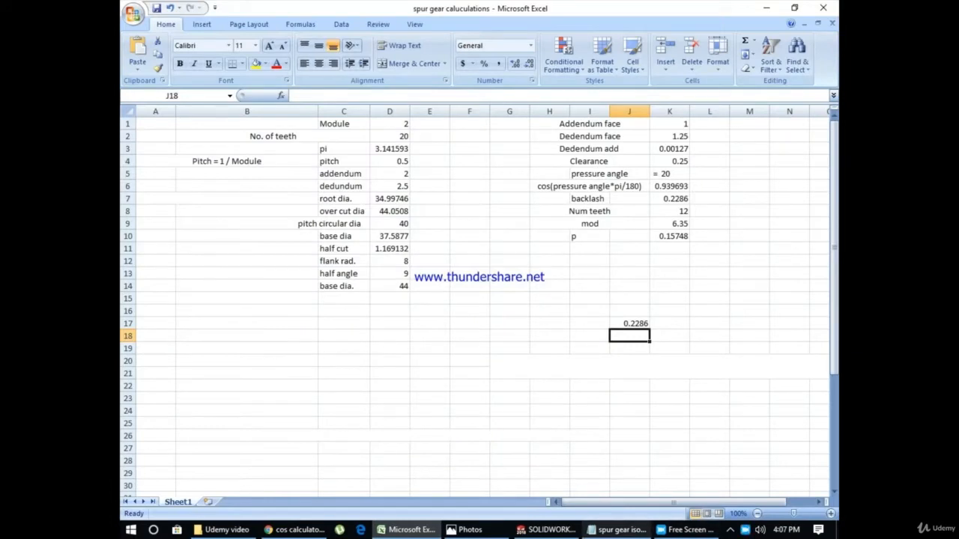
pyautogui.click(618, 530)
pyautogui.click(547, 530)
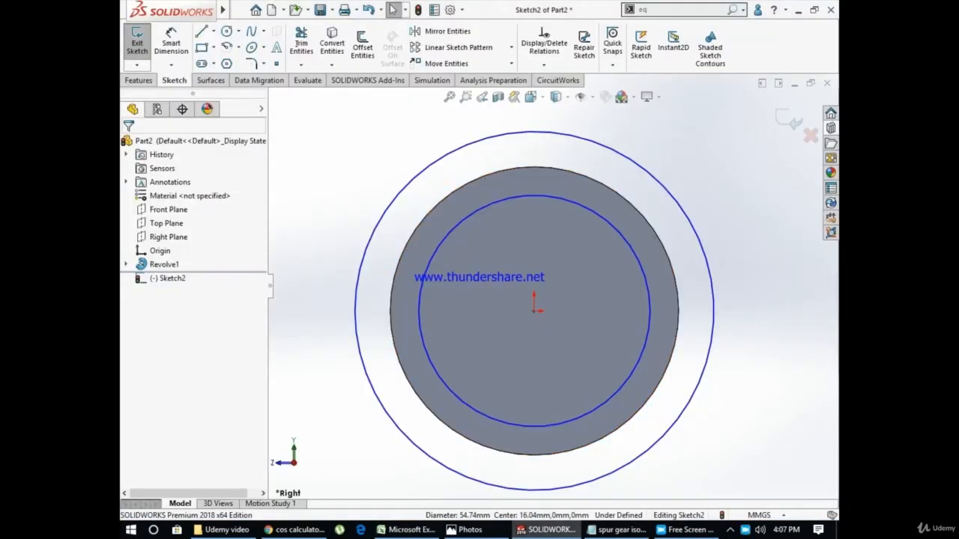
# Dimension the inner circle's diameter
pyautogui.click(170, 43)
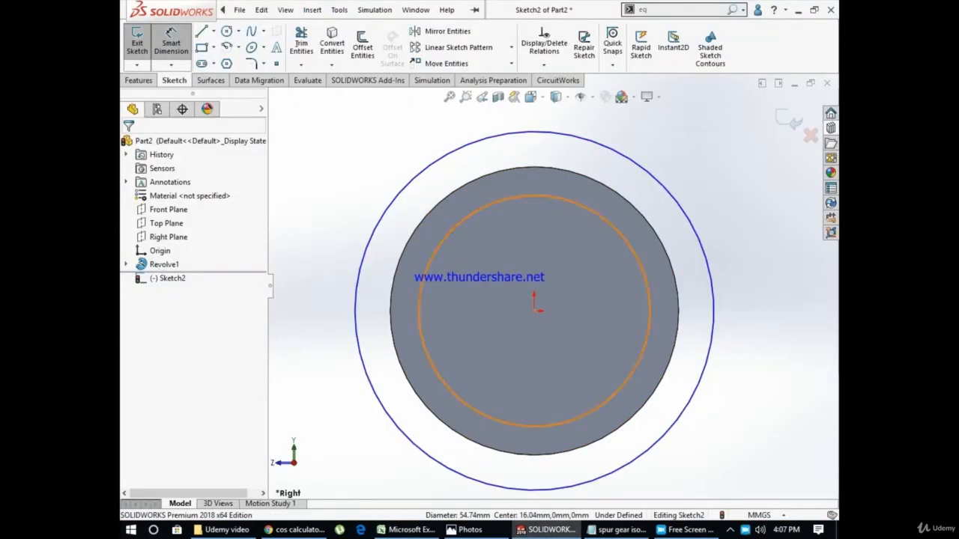
pyautogui.click(649, 311)
pyautogui.scroll(14, 683, 308)
pyautogui.scroll(-3, 526, 290)
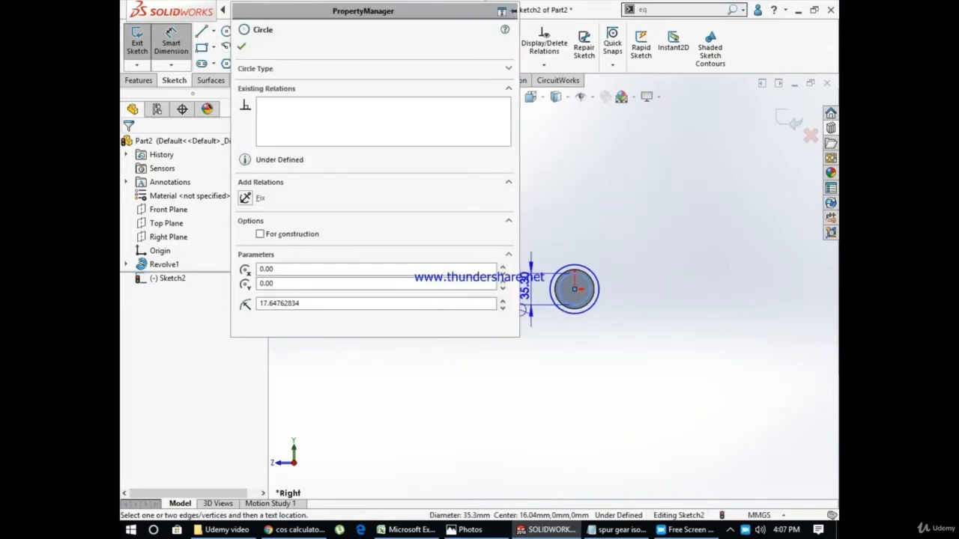
pyautogui.click(526, 291)
pyautogui.press('Escape')
pyautogui.press('Escape')
# Dimension the outer circle's diameter, keeping its size as drawn
pyautogui.scroll(-2, 571, 261)
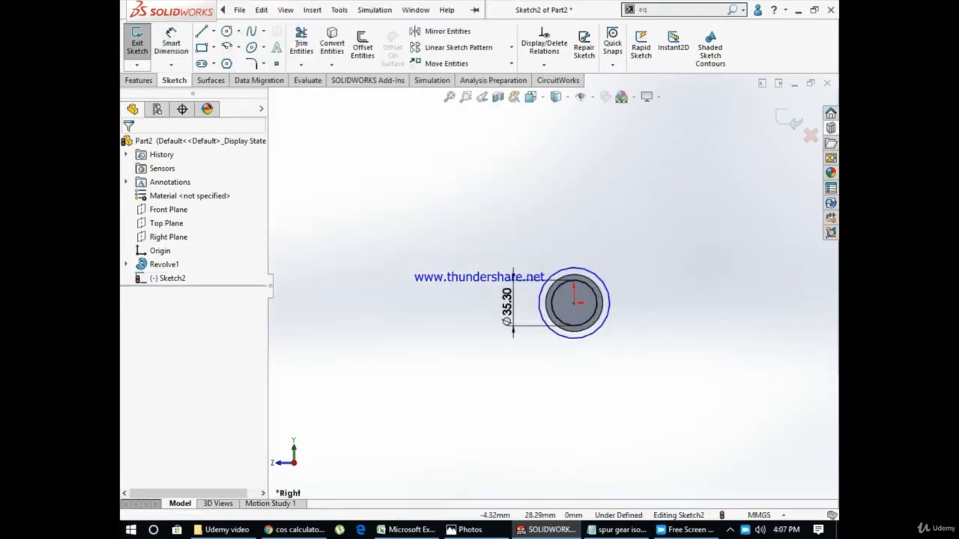
pyautogui.scroll(-5, 579, 261)
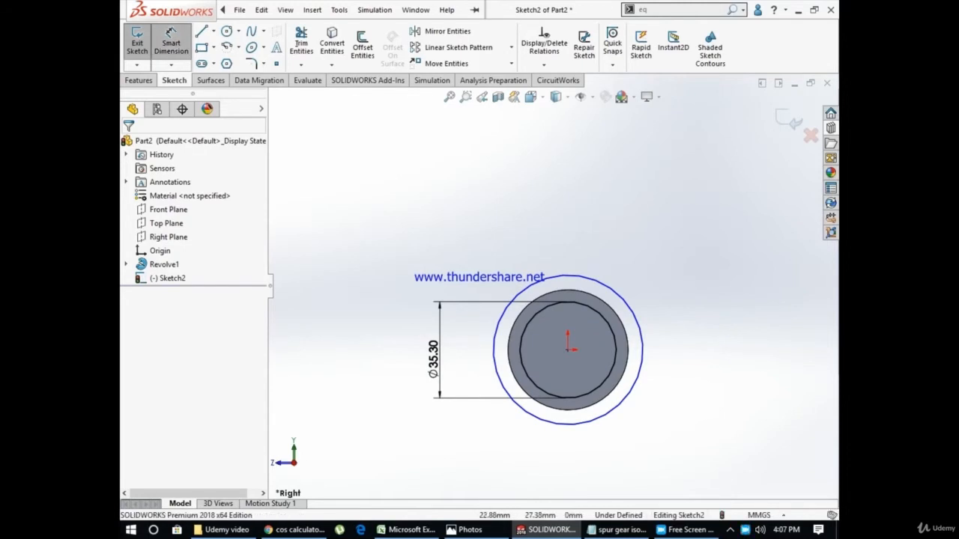
pyautogui.click(171, 38)
pyautogui.click(621, 298)
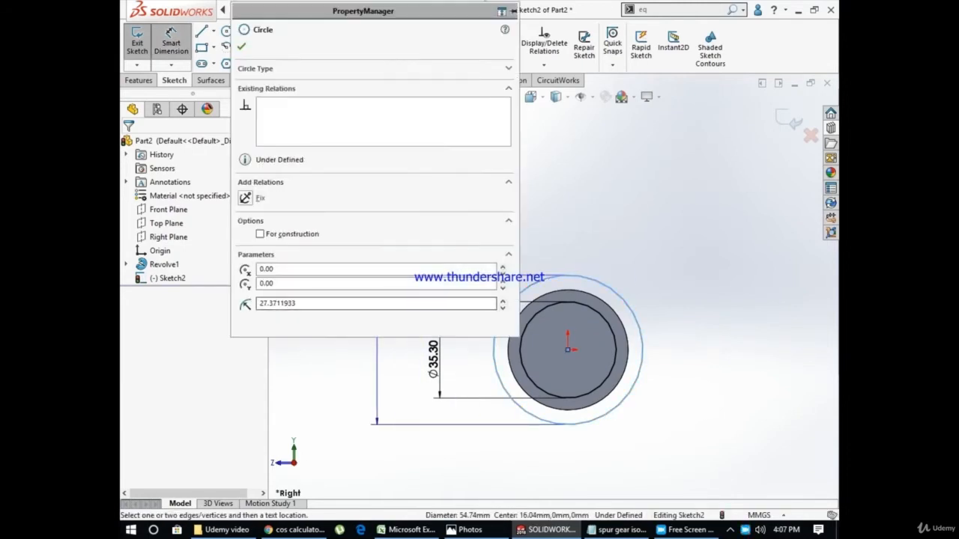
pyautogui.click(363, 356)
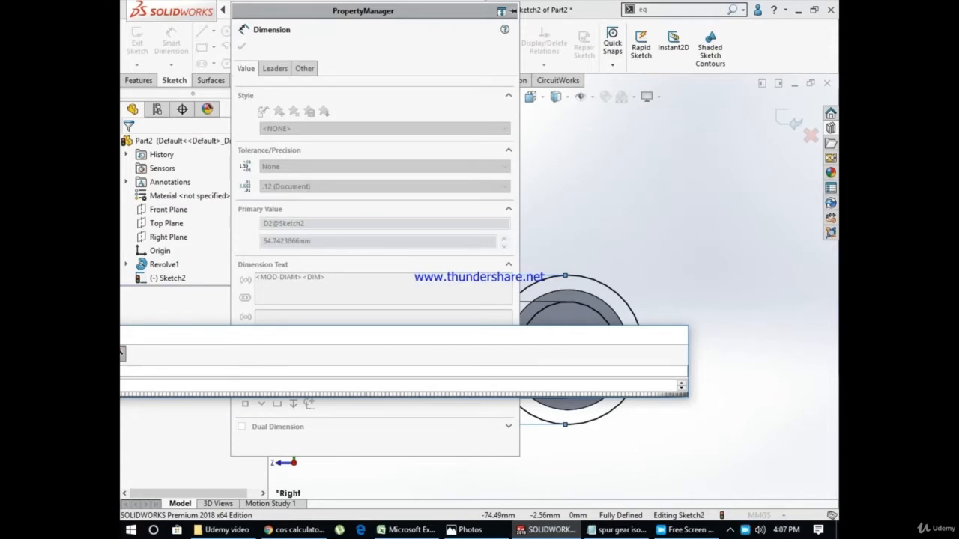
pyautogui.press('Return')
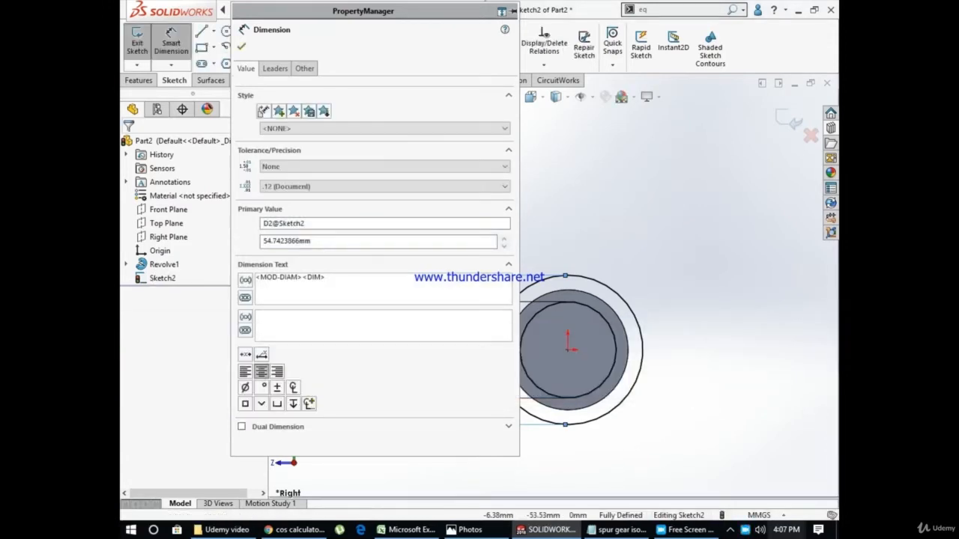
pyautogui.press('Escape')
pyautogui.rightClick(744, 530)
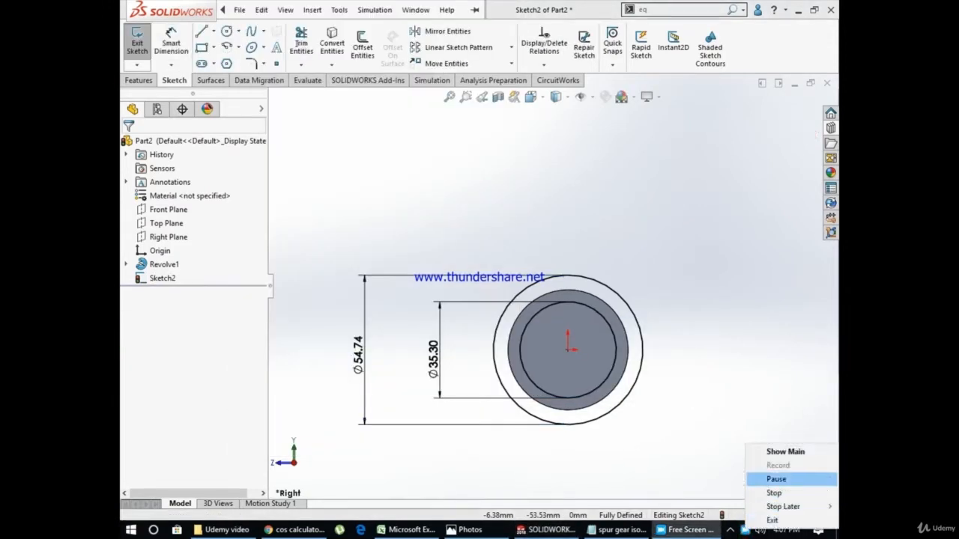
pyautogui.click(776, 479)
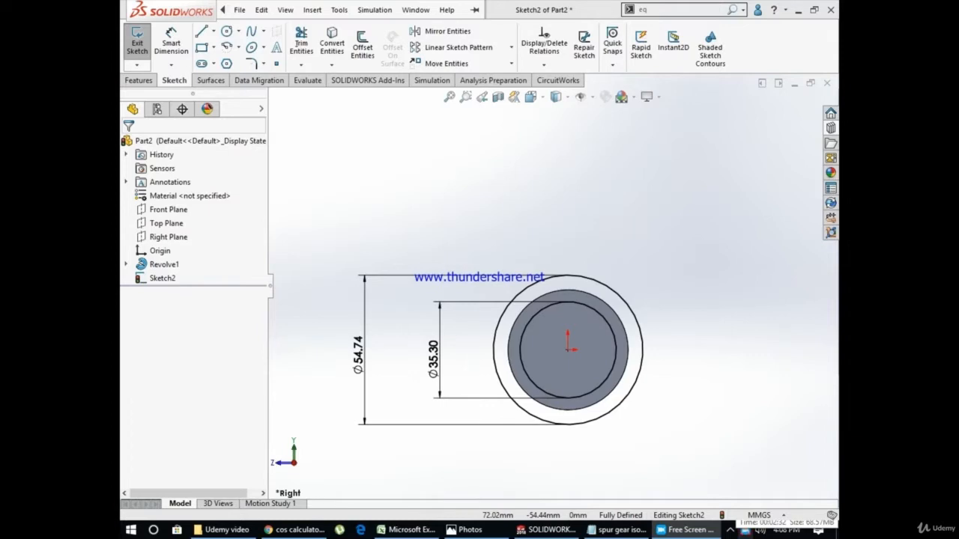
pyautogui.rightClick(744, 530)
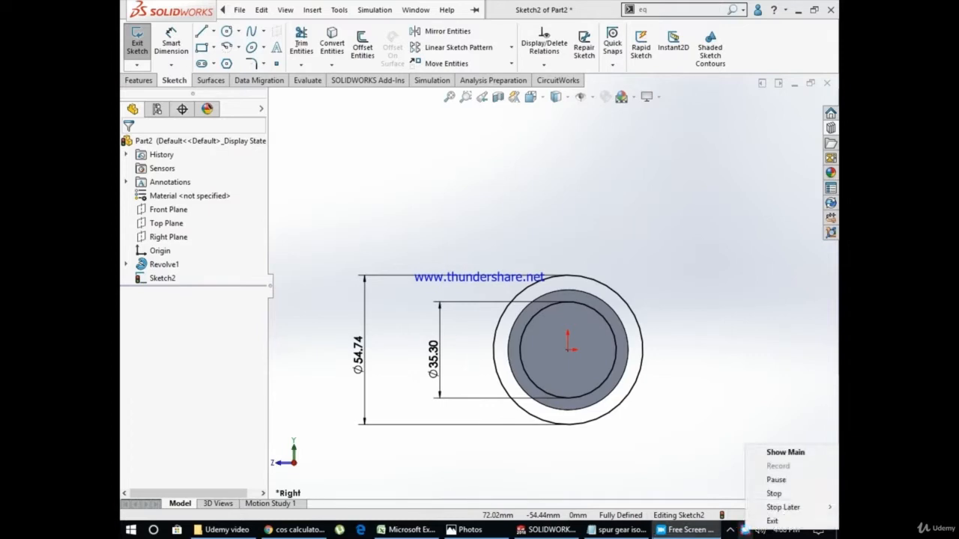
pyautogui.click(775, 491)
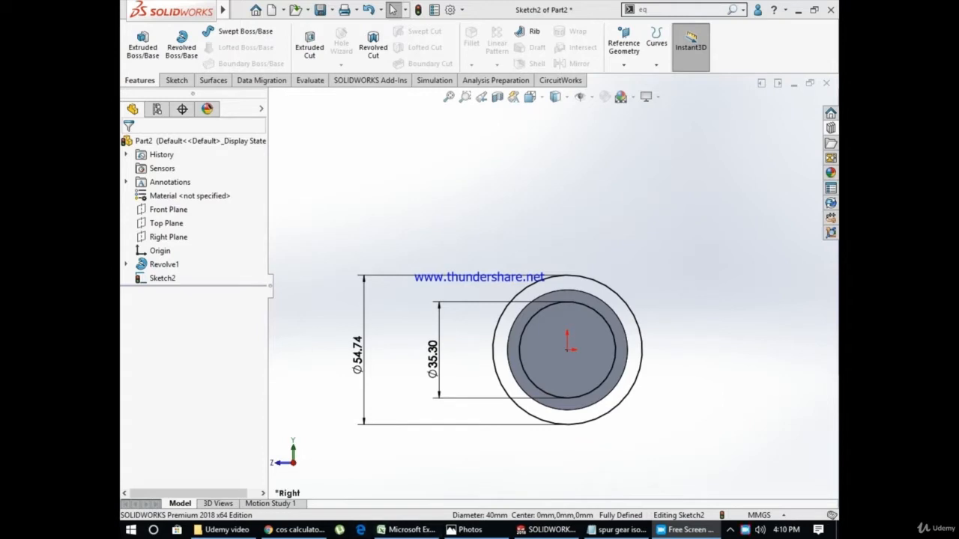
# Copy the root diameter from the Excel gear calculations and set the inner circle's diameter to 34.99746 mm in SolidWorks
pyautogui.click(406, 530)
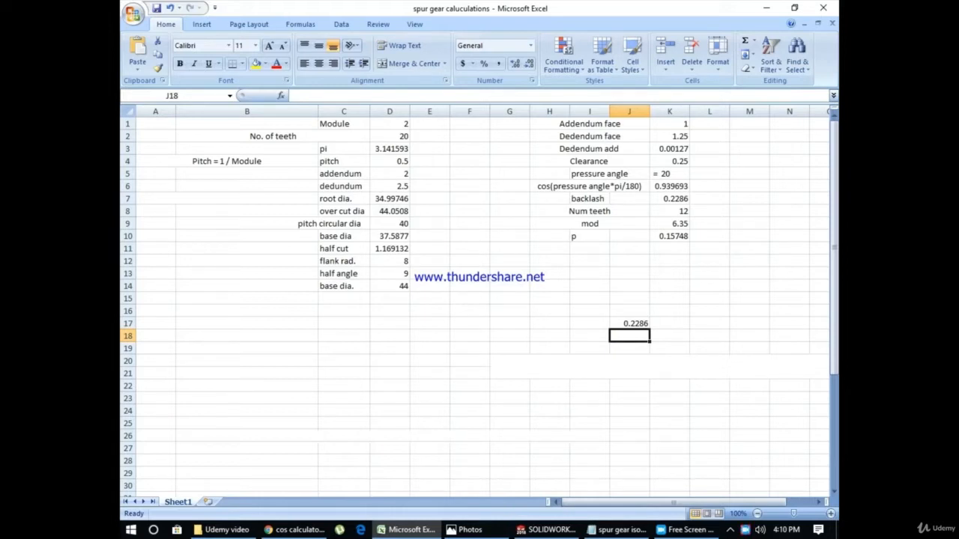
pyautogui.click(390, 199)
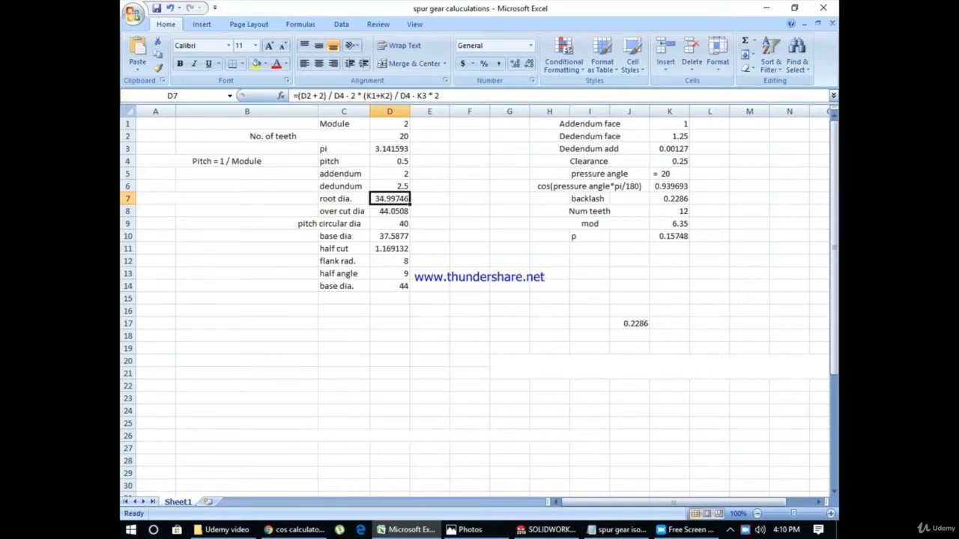
pyautogui.hotkey('ctrl', 'c')
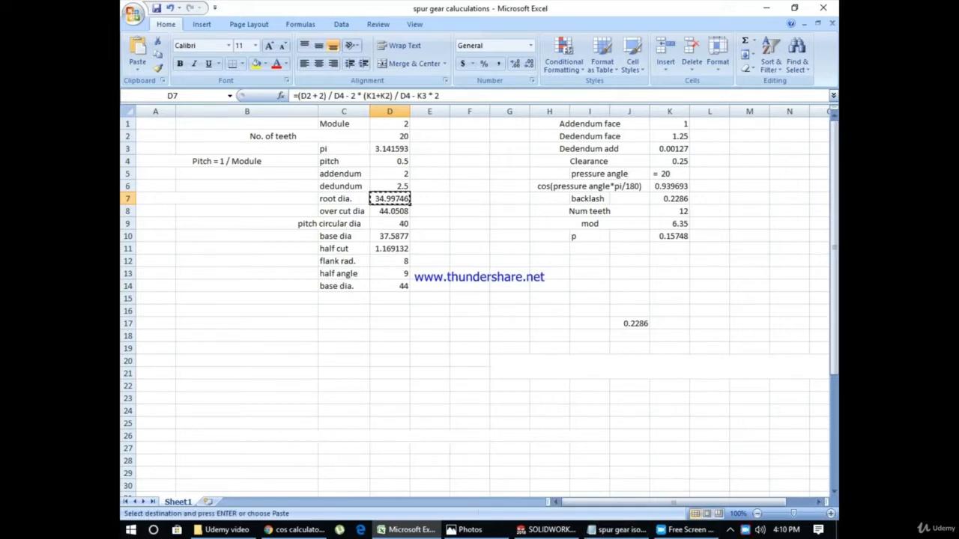
pyautogui.click(547, 530)
pyautogui.doubleClick(433, 349)
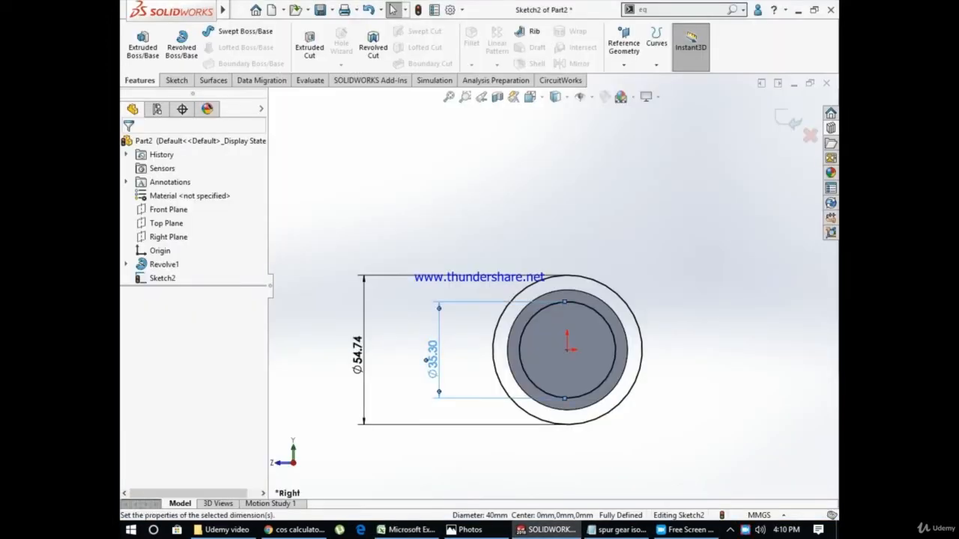
pyautogui.hotkey('ctrl', 'v')
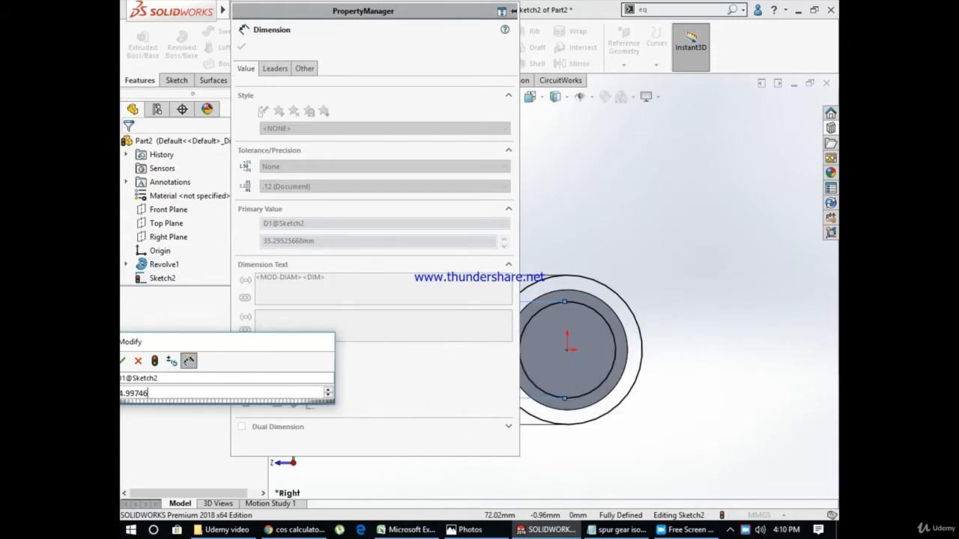
pyautogui.click(251, 338)
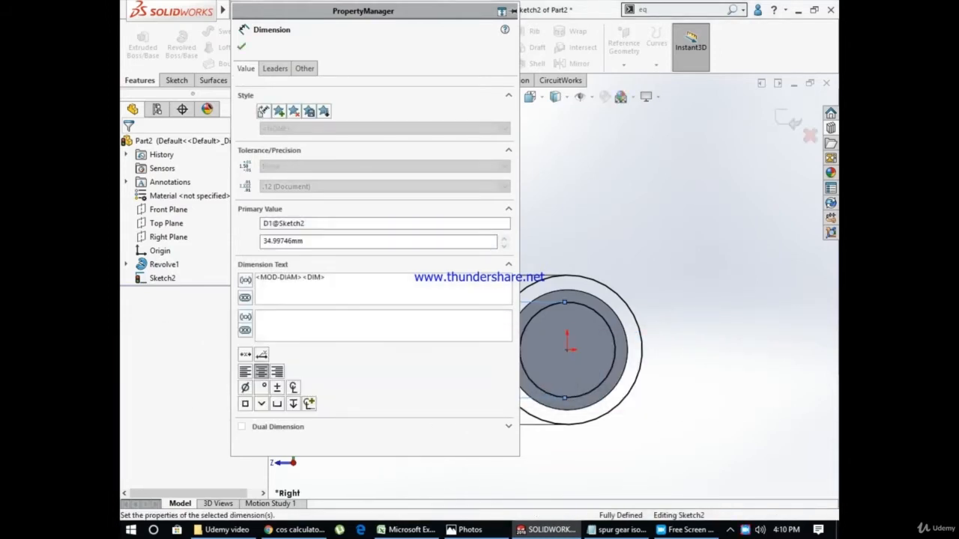
pyautogui.click(427, 357)
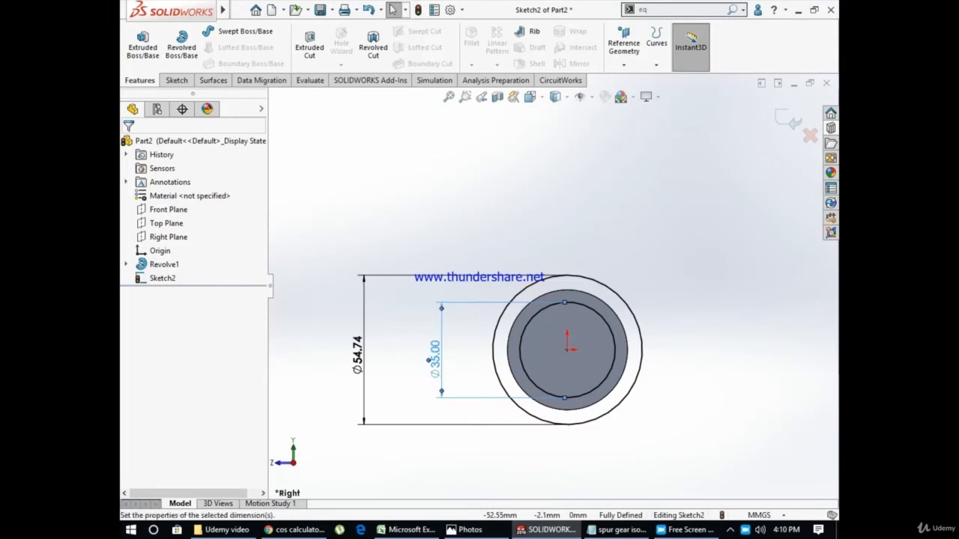
# Narrow the dimension properties pane of the outer circle's diameter and exit the sketch
pyautogui.click(349, 358)
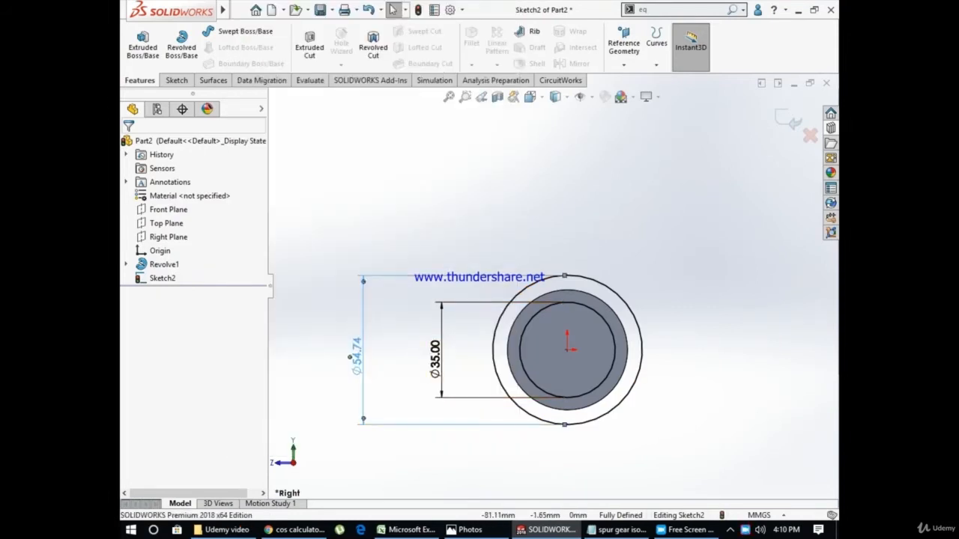
pyautogui.click(537, 281)
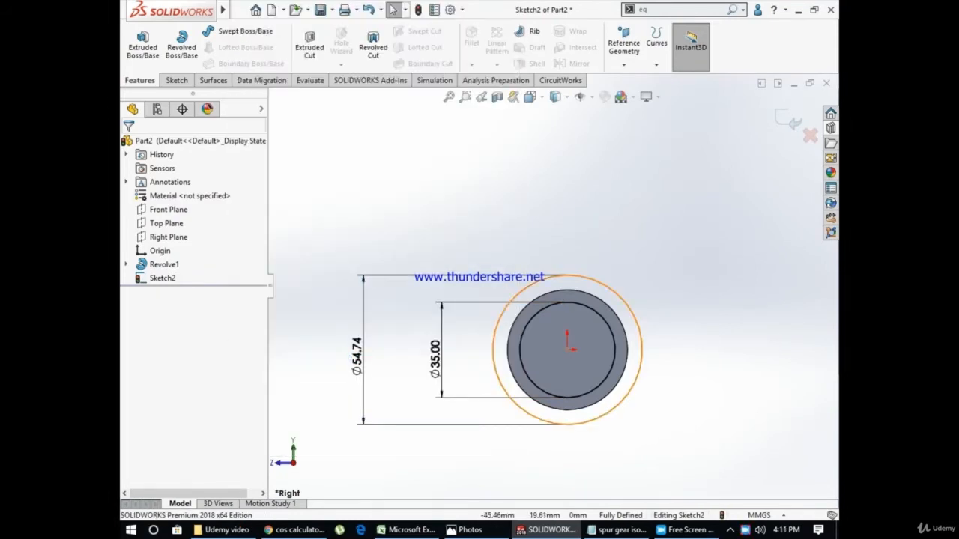
pyautogui.click(352, 356)
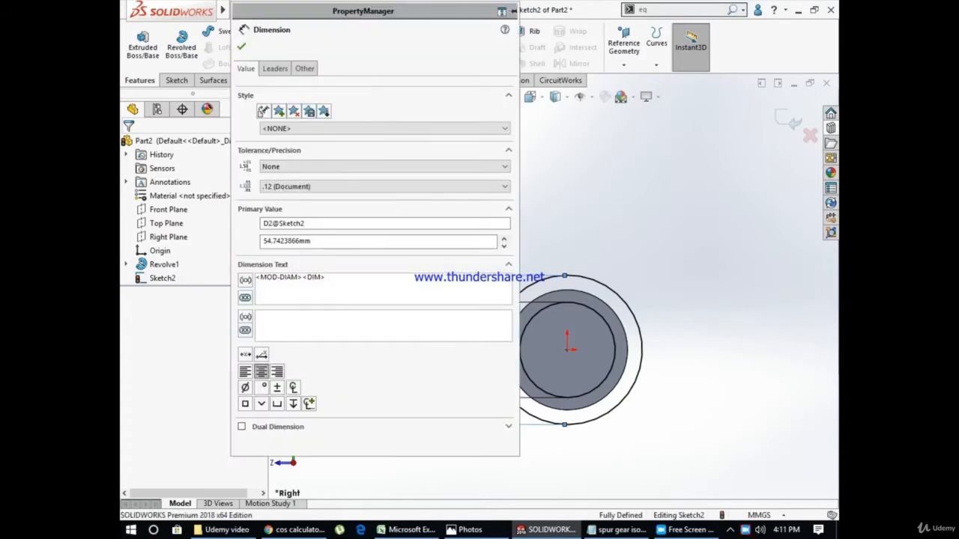
pyautogui.moveTo(519, 106); pyautogui.dragTo(315, 109)
pyautogui.click(321, 48)
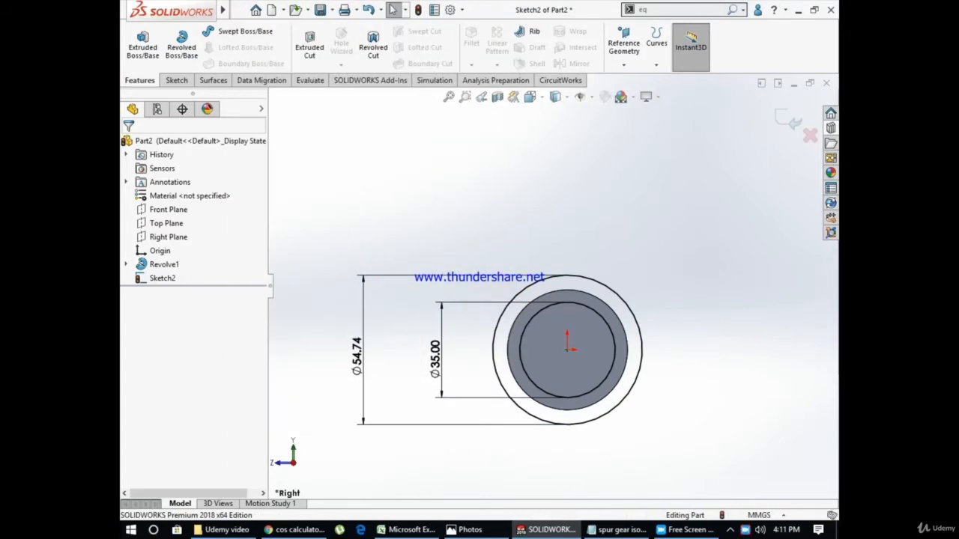
# Copy the over cut diameter from the Excel gear calculations and set the outer circle's diameter to 44.0508 mm in SolidWorks
pyautogui.doubleClick(355, 355)
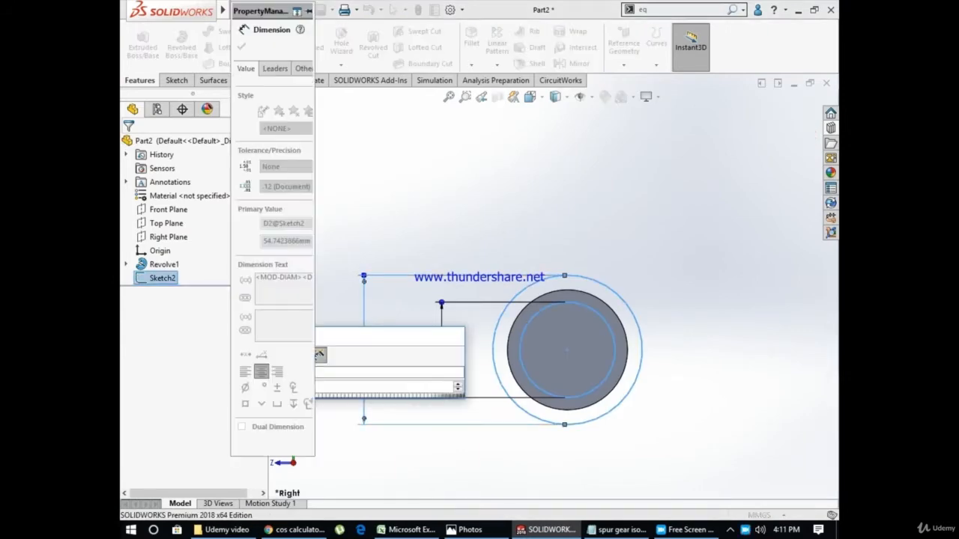
pyautogui.click(296, 530)
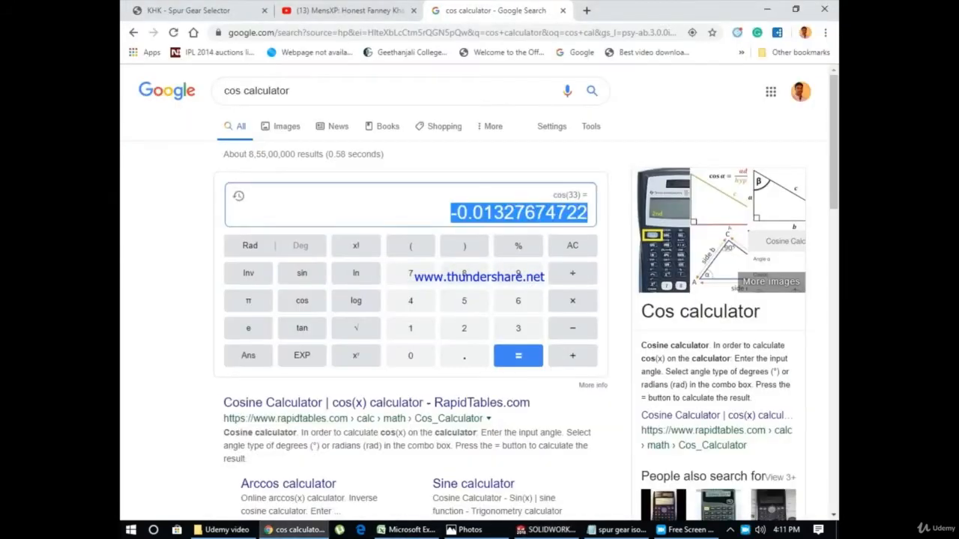
pyautogui.click(406, 530)
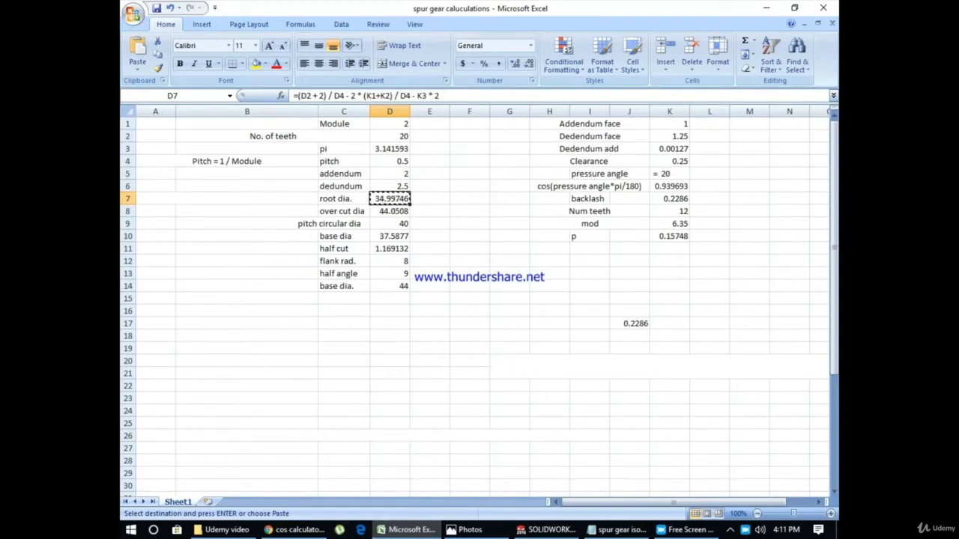
pyautogui.click(390, 211)
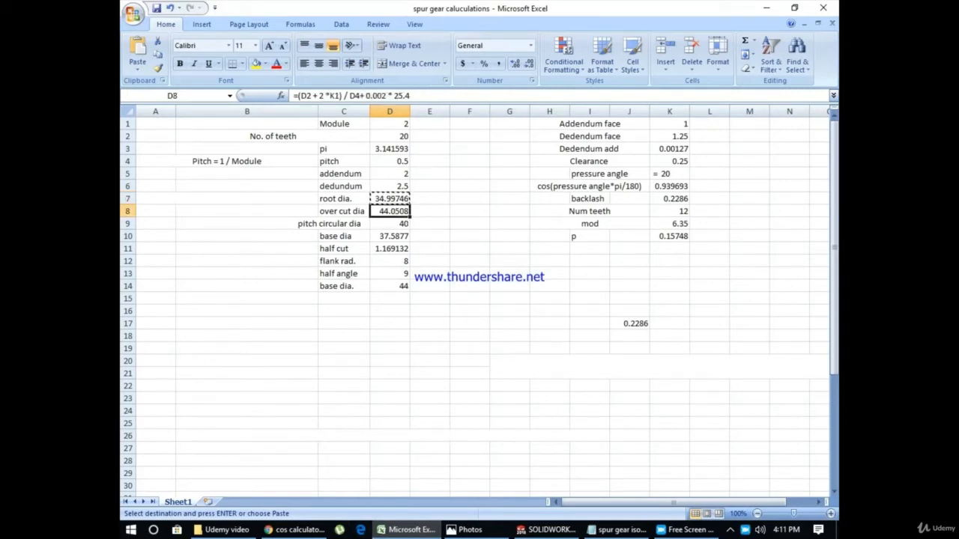
pyautogui.hotkey('ctrl', 'c')
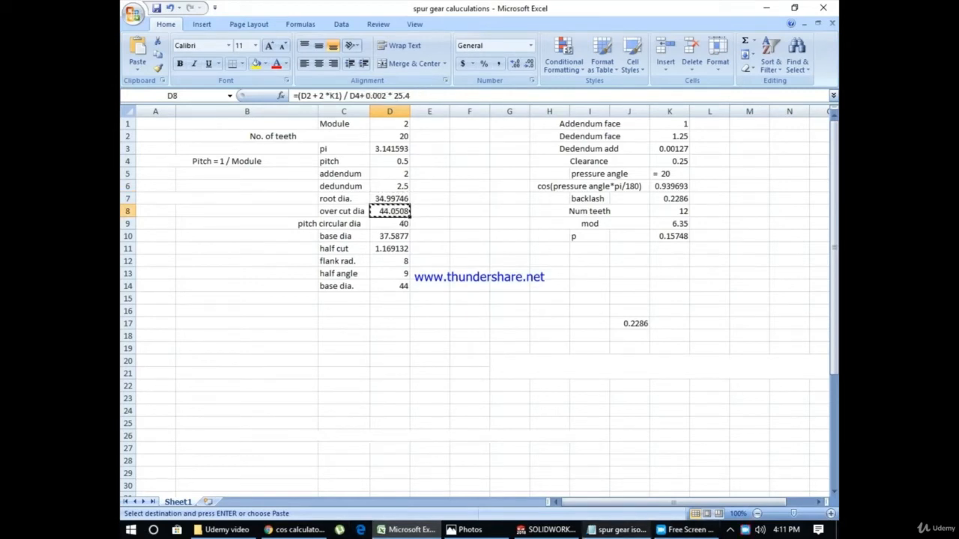
pyautogui.click(619, 530)
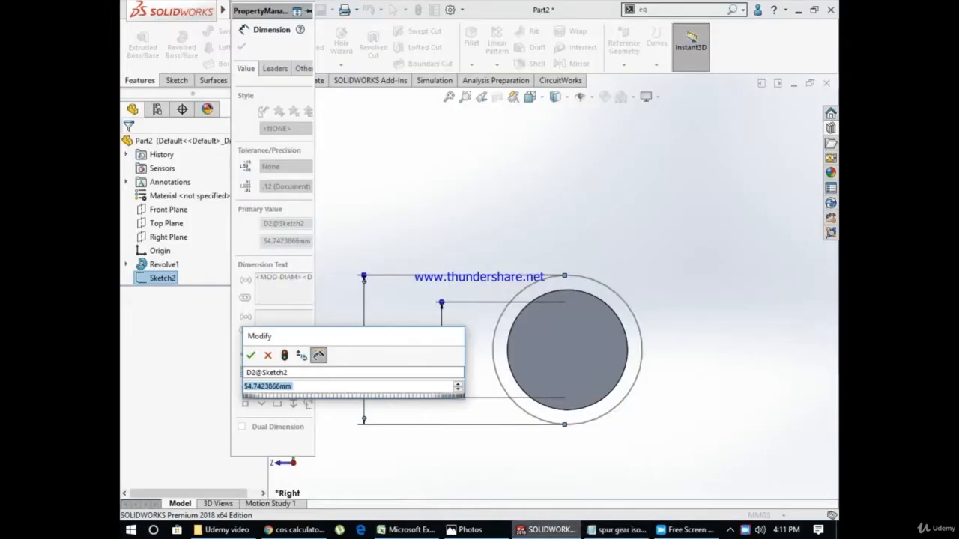
pyautogui.click(547, 530)
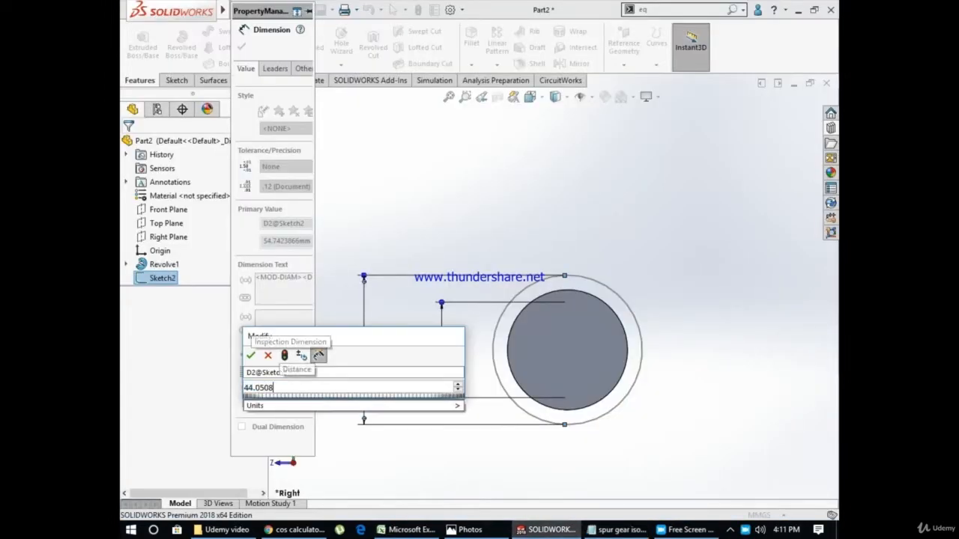
pyautogui.press('Return')
pyautogui.press('Escape')
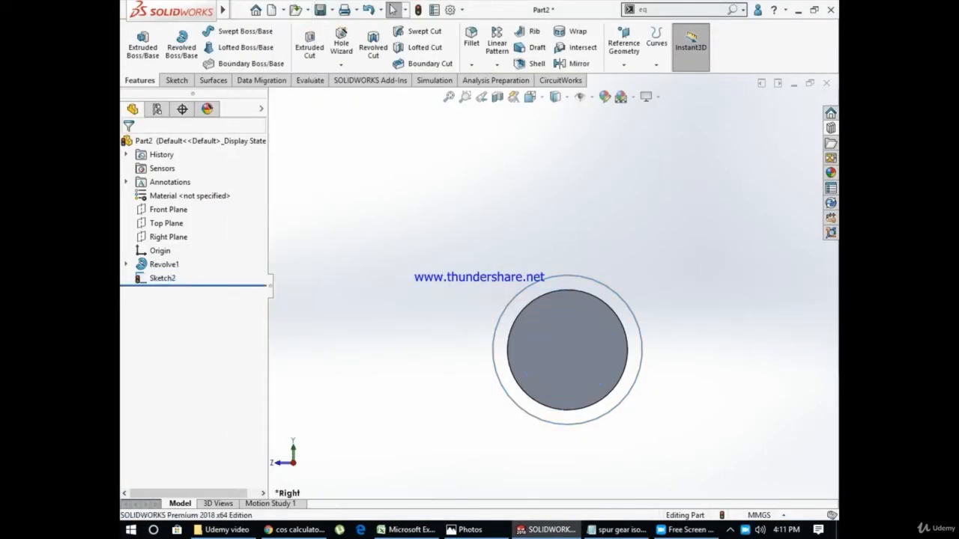
pyautogui.click(162, 278)
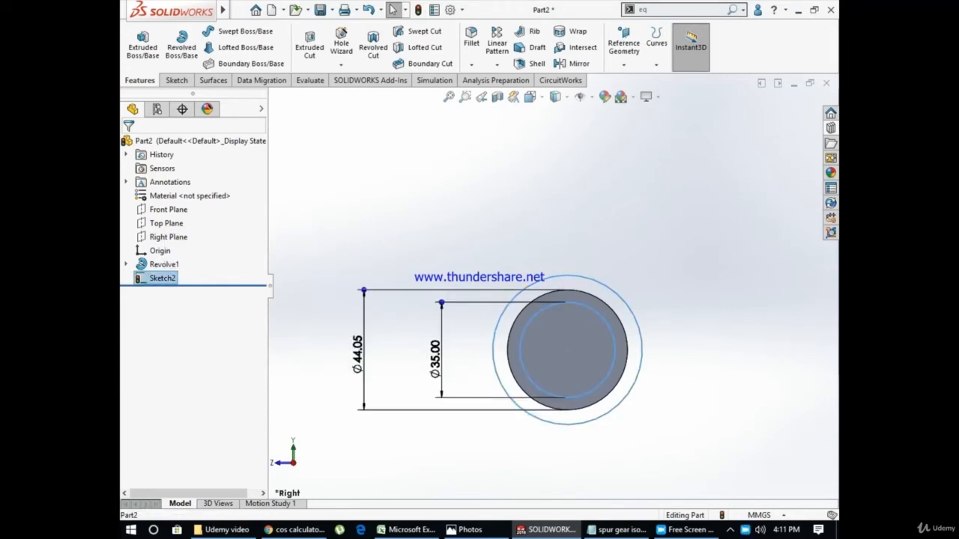
# Rebuild the part and reopen the tooth-profile sketch with the two dimensioned circles for editing
pyautogui.press('Escape')
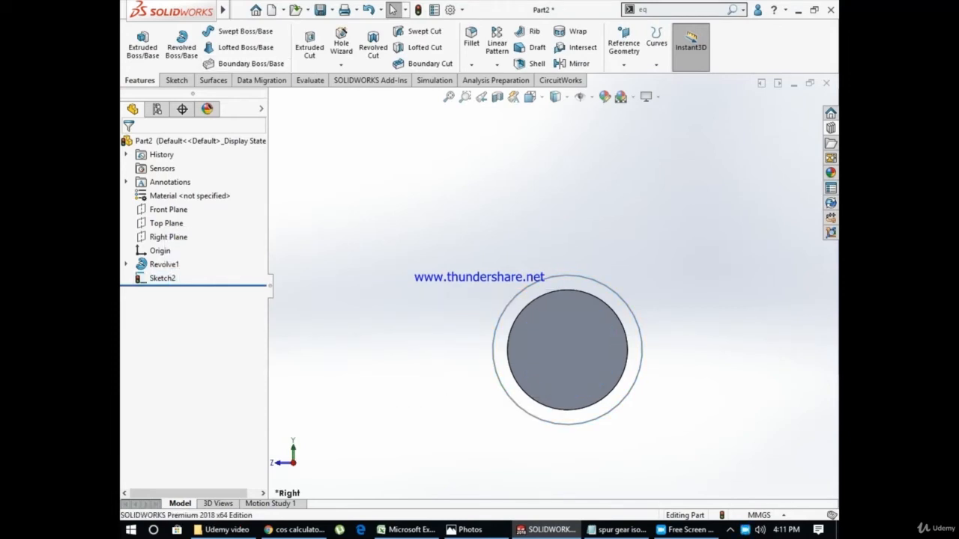
pyautogui.click(162, 278)
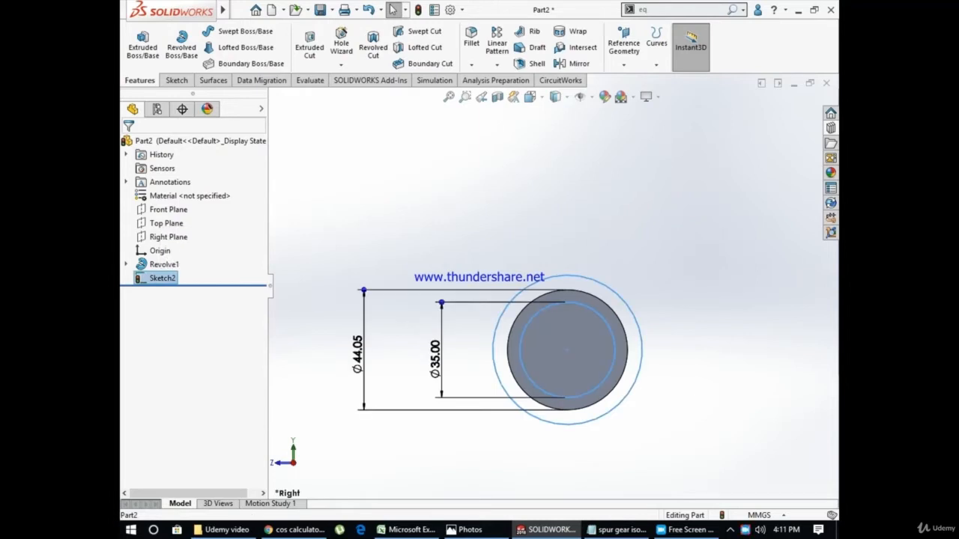
pyautogui.click(418, 10)
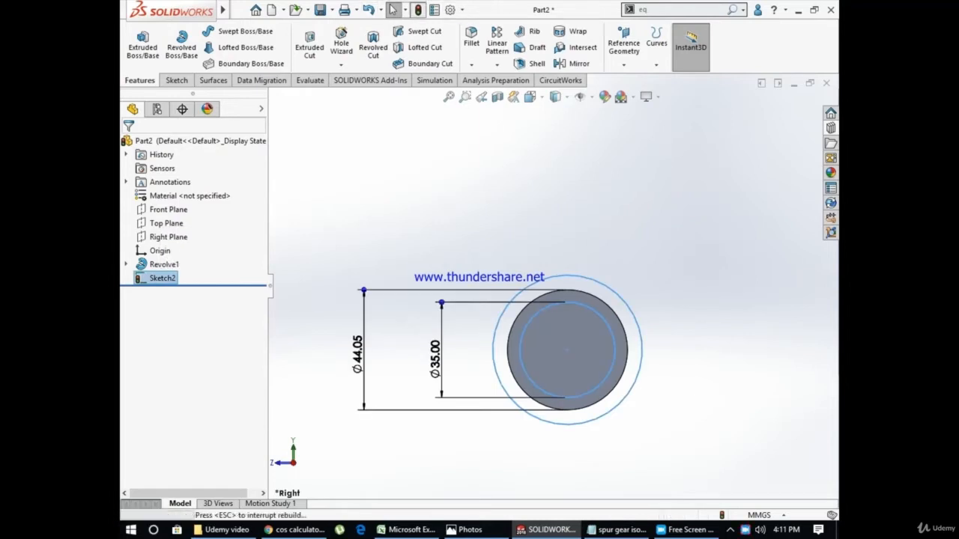
pyautogui.click(162, 278)
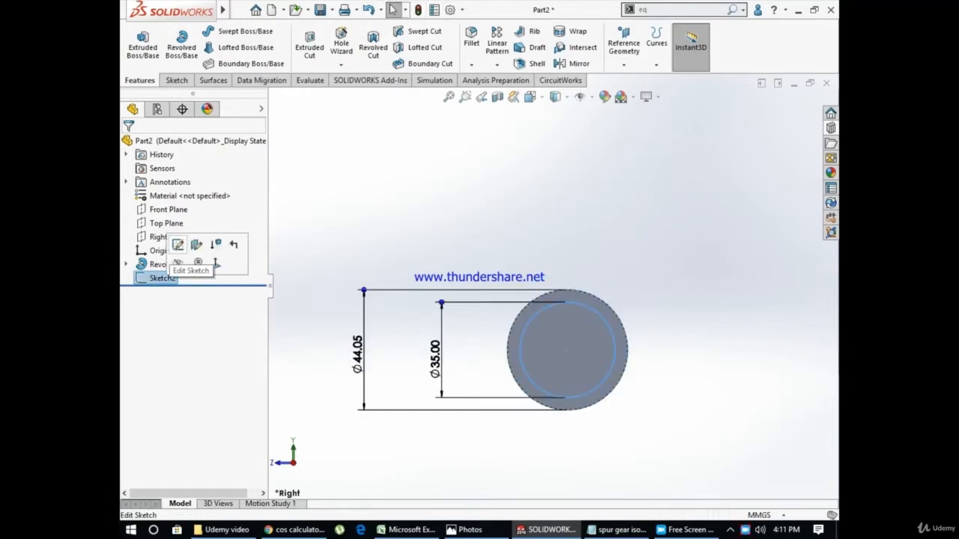
pyautogui.click(177, 241)
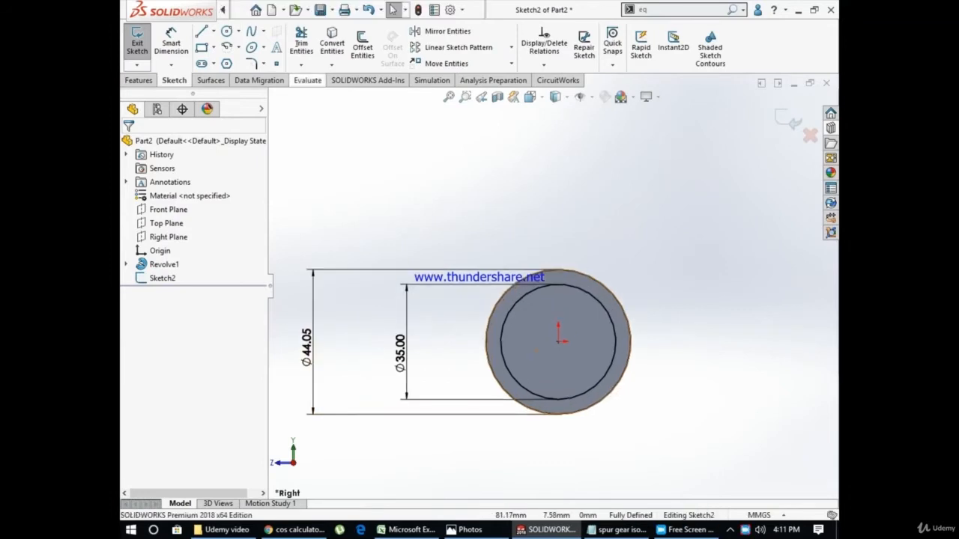
# Sketch two concentric circles centred on the origin inside the root circle, with radii of about 11.13 mm and 5.73 mm
pyautogui.scroll(-5, 629, 338)
pyautogui.scroll(-2, 540, 283)
pyautogui.scroll(2, 547, 299)
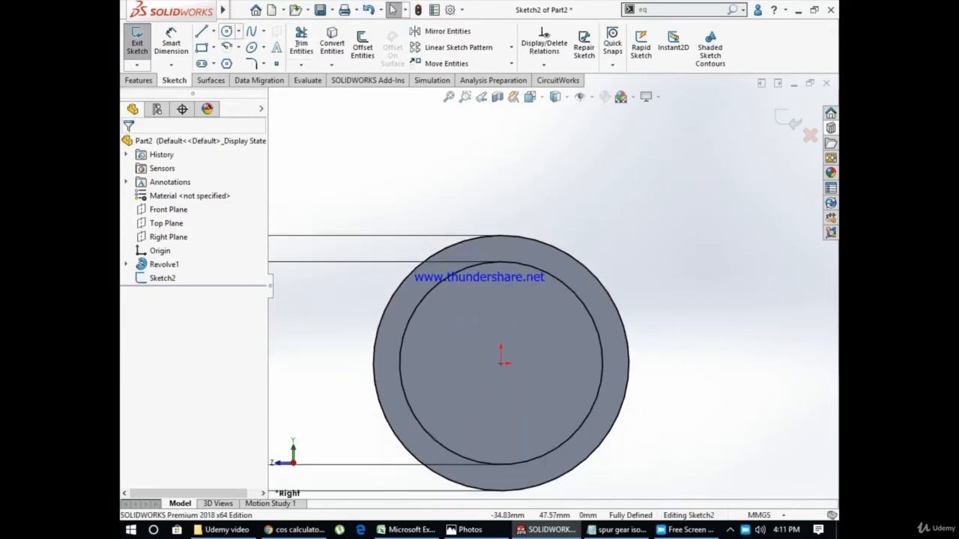
pyautogui.click(227, 31)
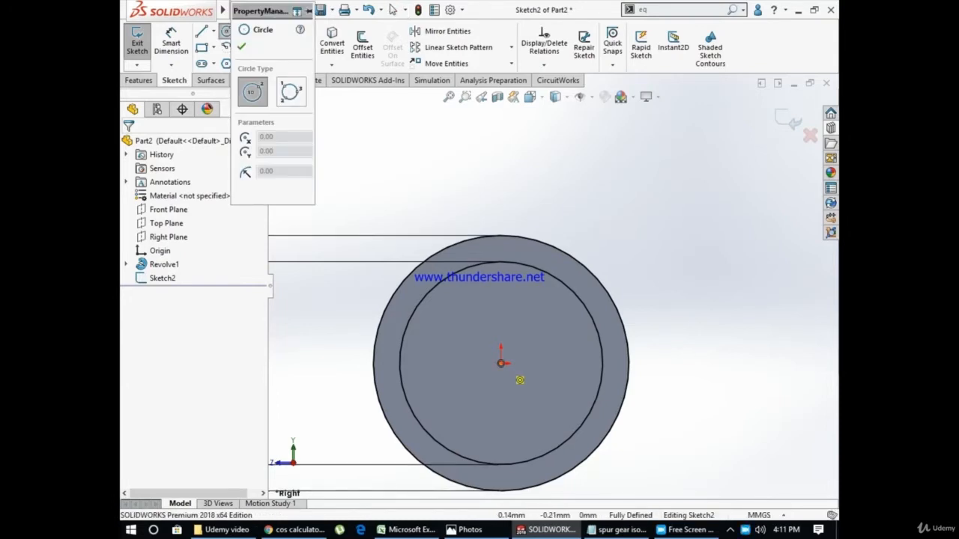
pyautogui.click(501, 364)
pyautogui.click(546, 408)
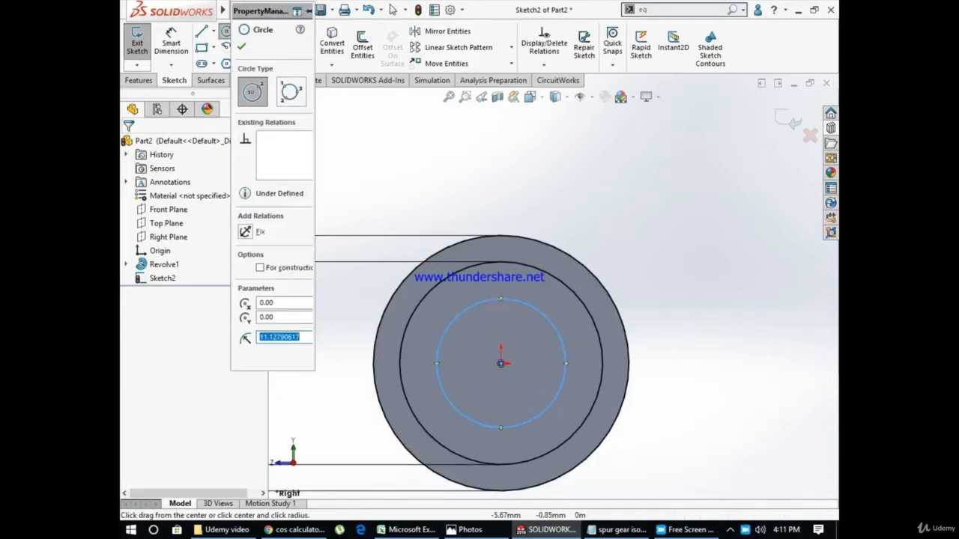
pyautogui.click(501, 363)
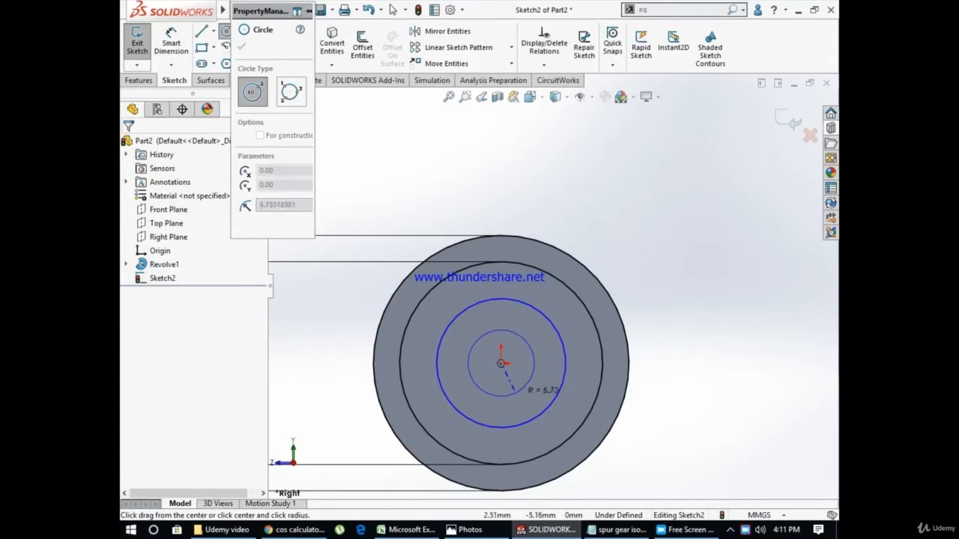
pyautogui.click(515, 393)
pyautogui.press('Escape')
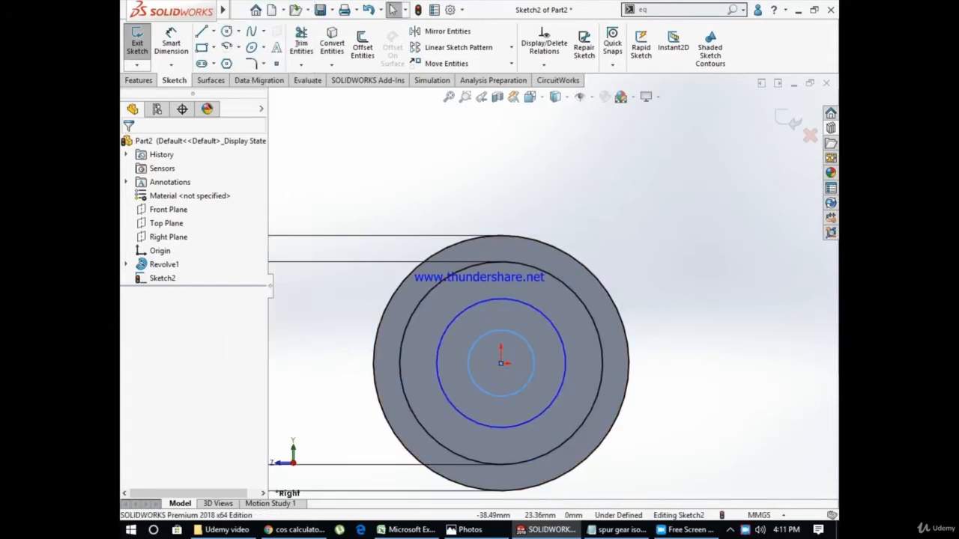
# Dimension the diameter of the larger of the two new circles, keeping its size as drawn
pyautogui.click(172, 44)
pyautogui.click(564, 363)
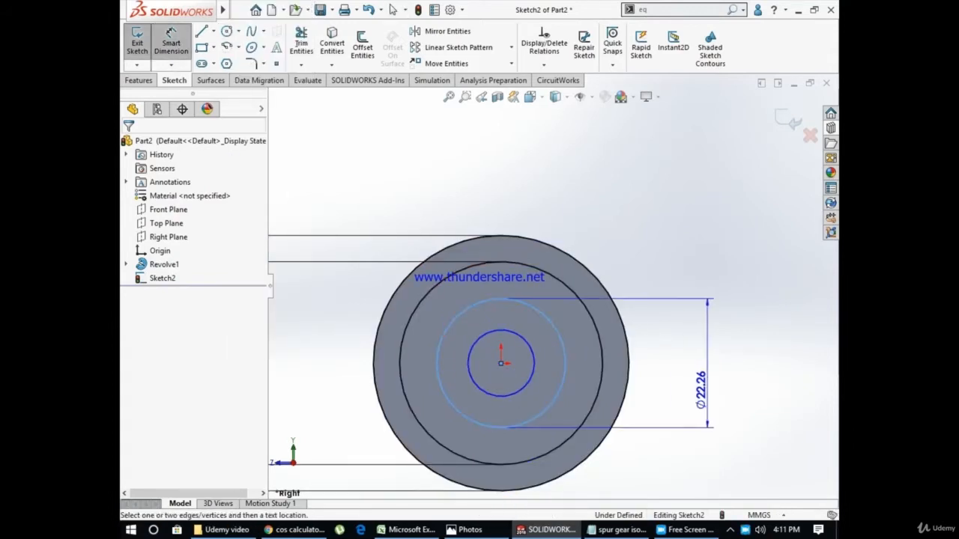
pyautogui.click(753, 406)
pyautogui.press('Escape')
pyautogui.press('Escape')
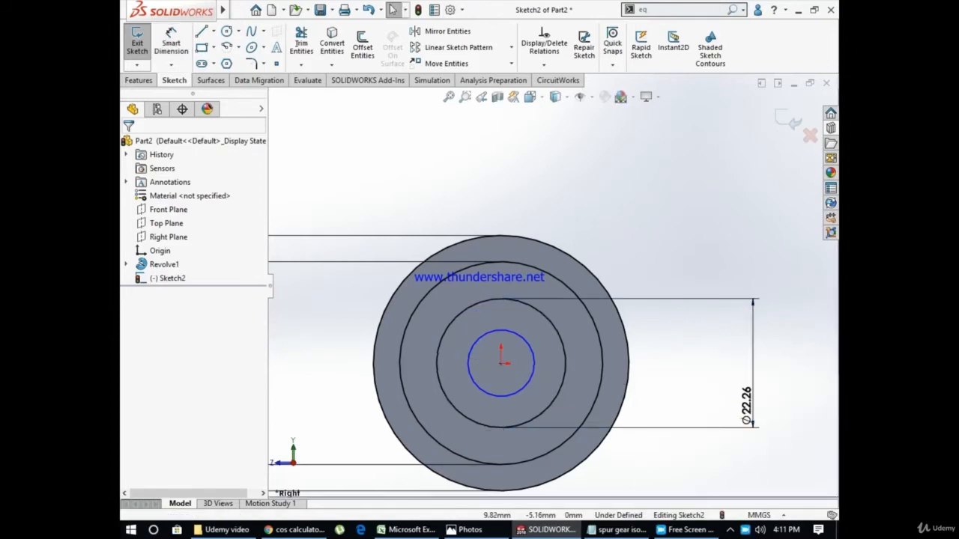
# Dimension the innermost circle and set its diameter to the base diameter 37.5877 mm, copied from the Excel gear calculations into SolidWorks
pyautogui.click(533, 362)
pyautogui.press('Escape')
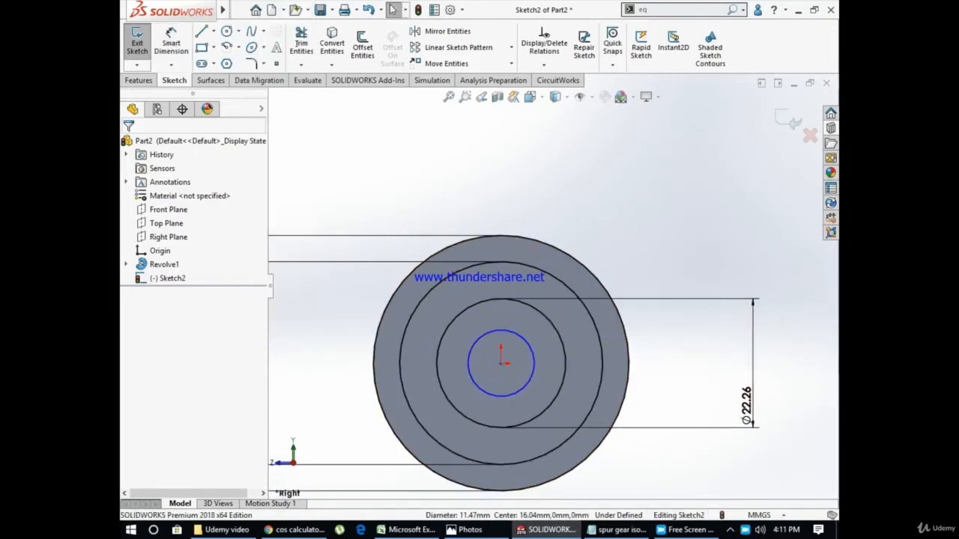
pyautogui.click(171, 43)
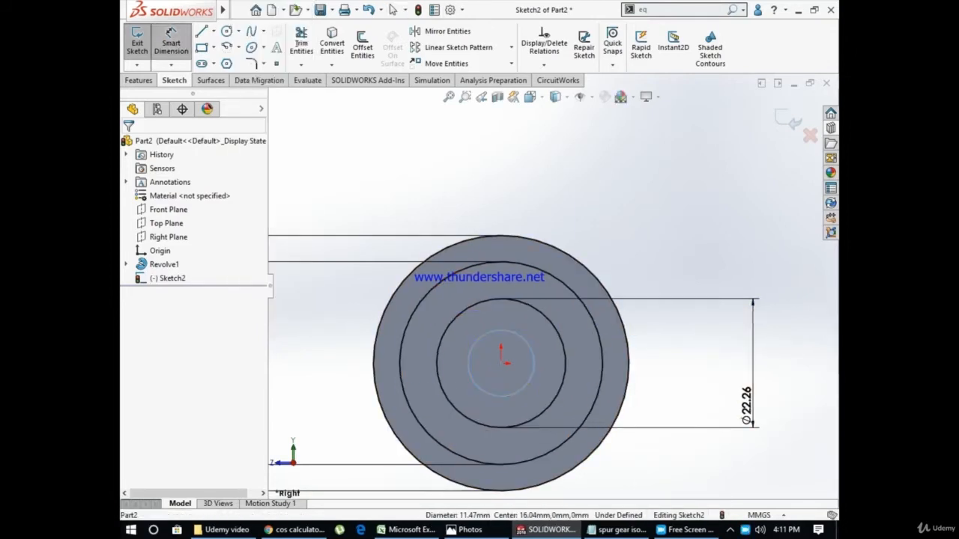
pyautogui.click(533, 364)
pyautogui.click(708, 365)
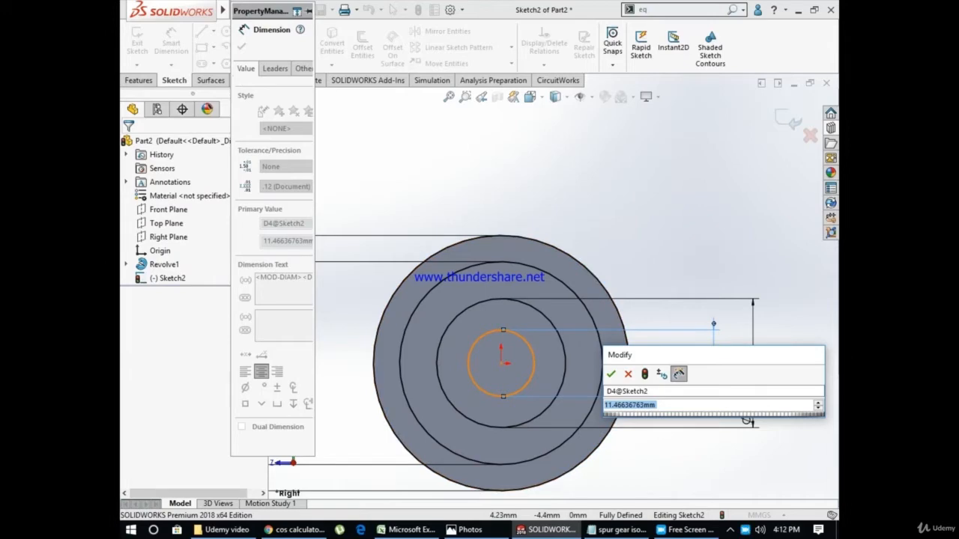
pyautogui.click(405, 530)
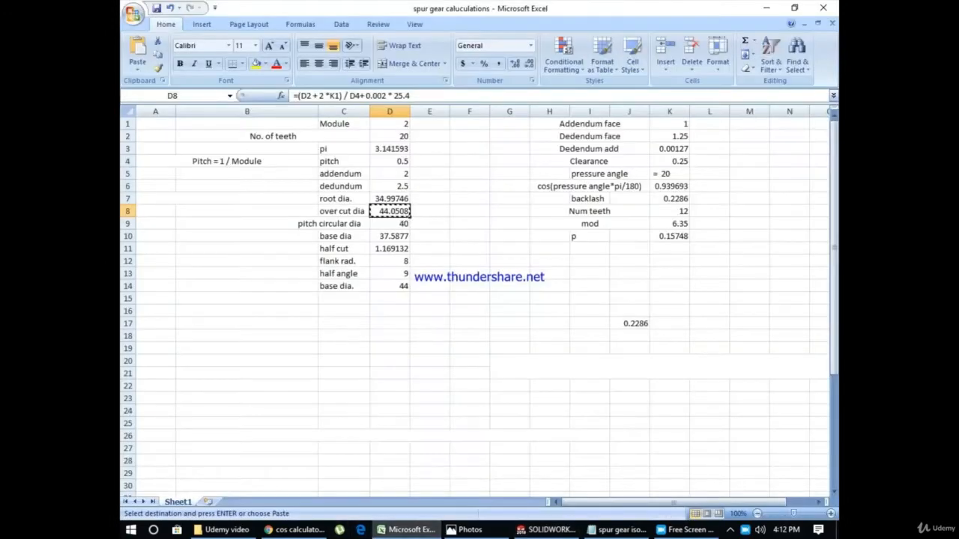
pyautogui.click(389, 236)
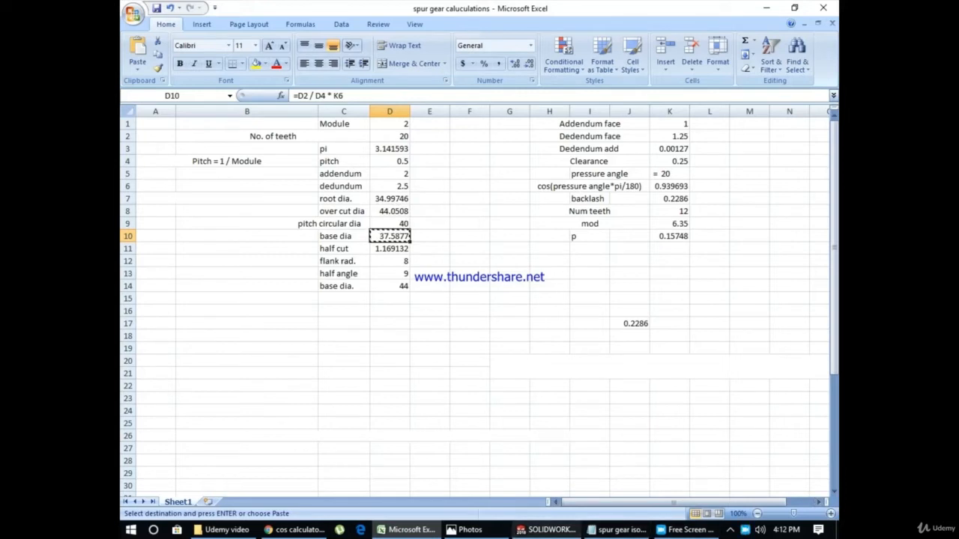
pyautogui.click(545, 529)
pyautogui.hotkey('ctrl', 'v')
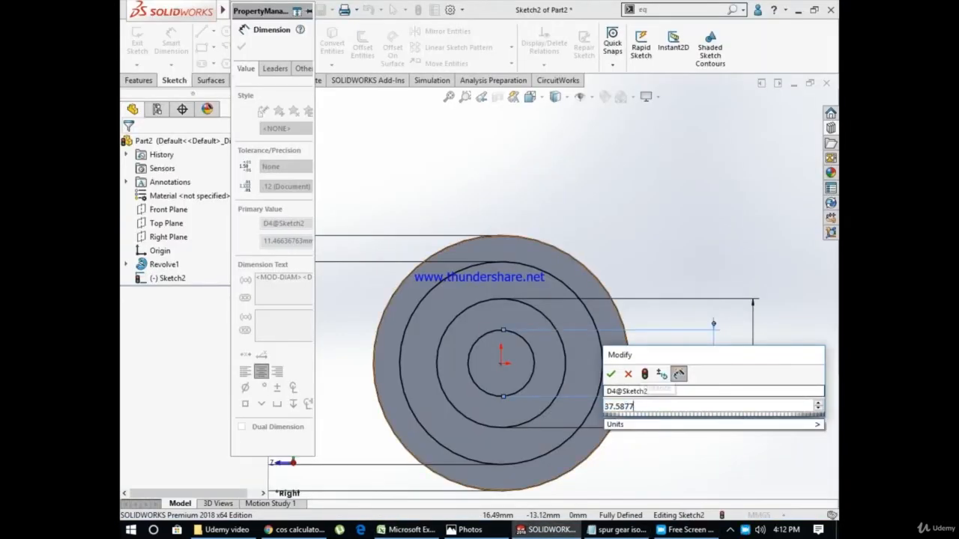
pyautogui.click(612, 373)
pyautogui.press('Escape')
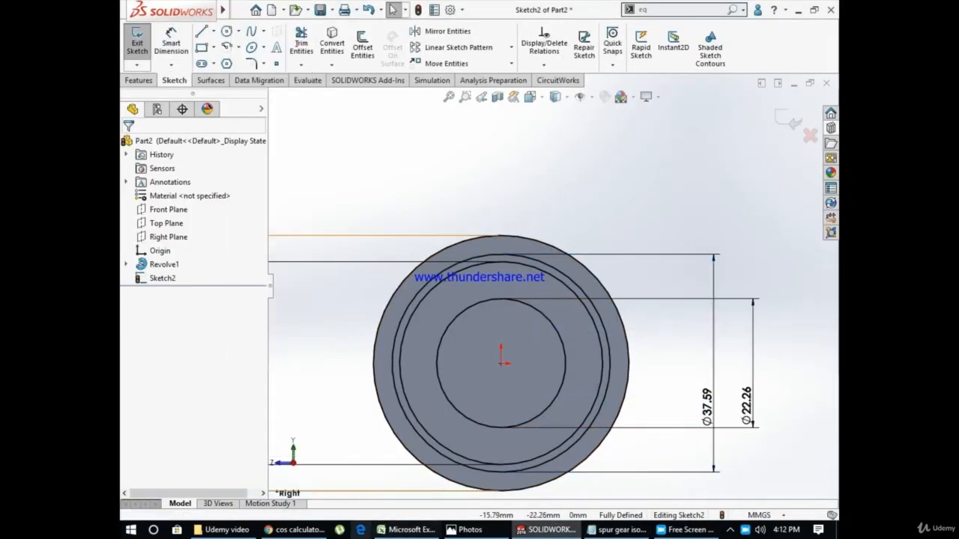
pyautogui.hotkey('alt', 'Tab')
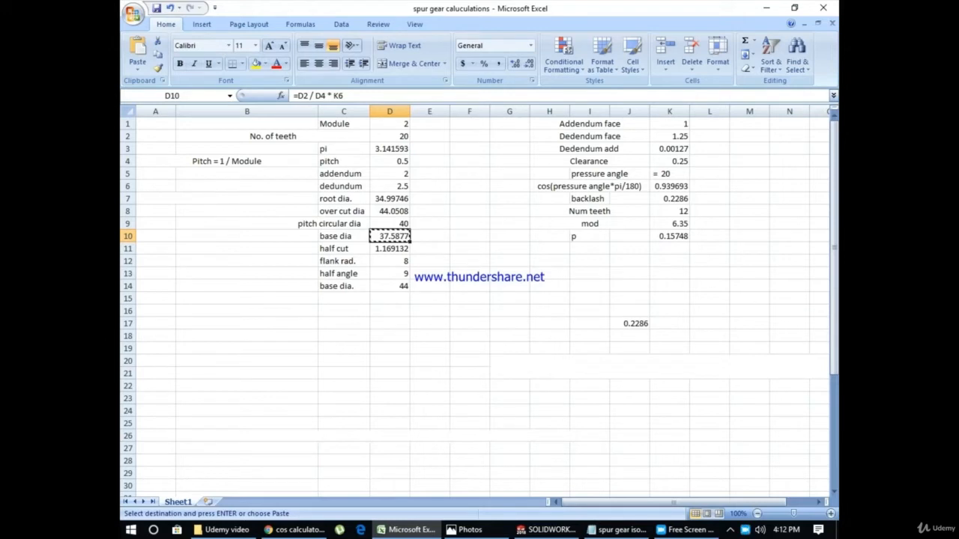
pyautogui.click(685, 530)
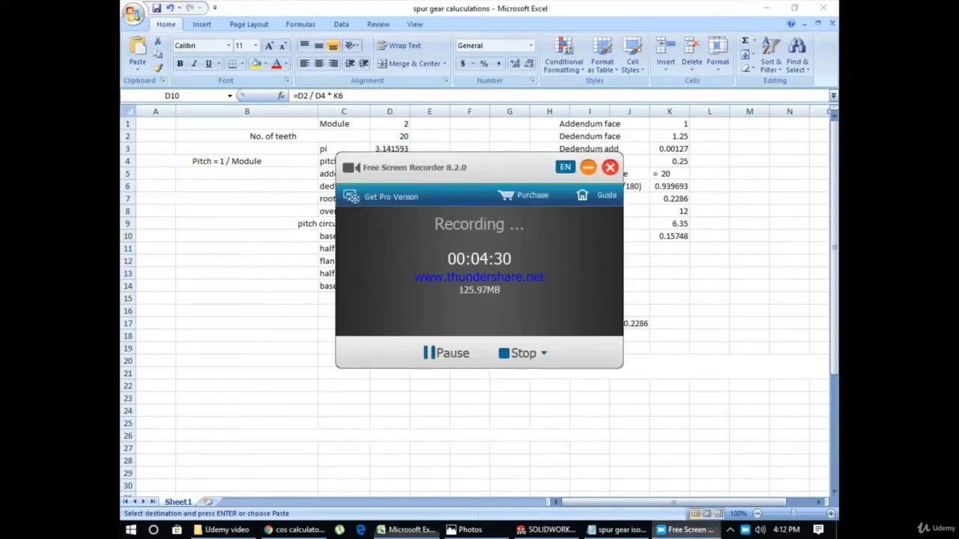
pyautogui.rightClick(743, 530)
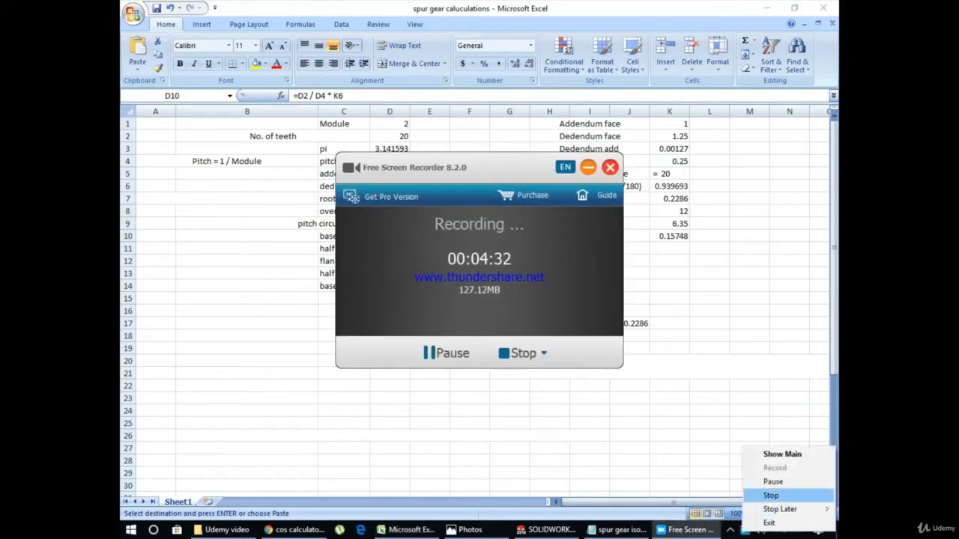
pyautogui.click(773, 480)
pyautogui.rightClick(744, 529)
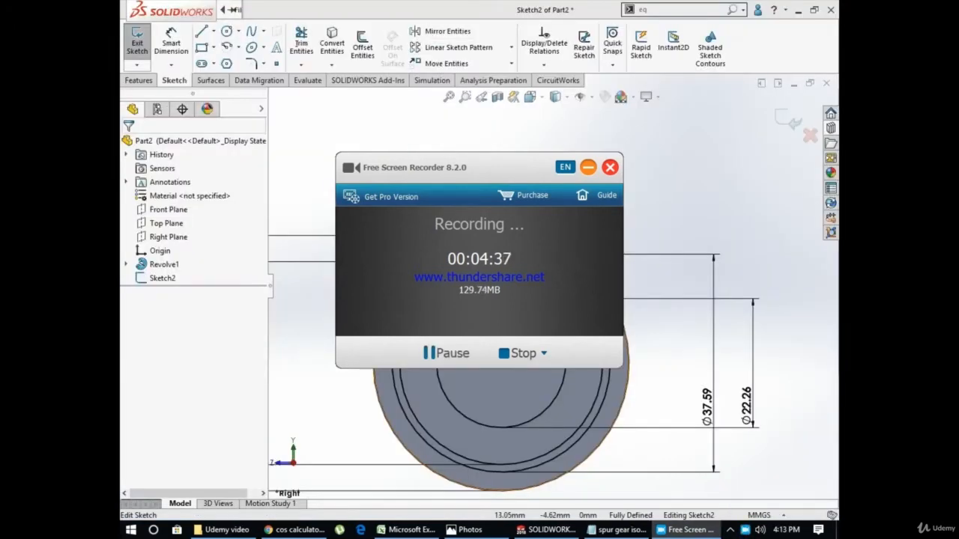
pyautogui.click(646, 402)
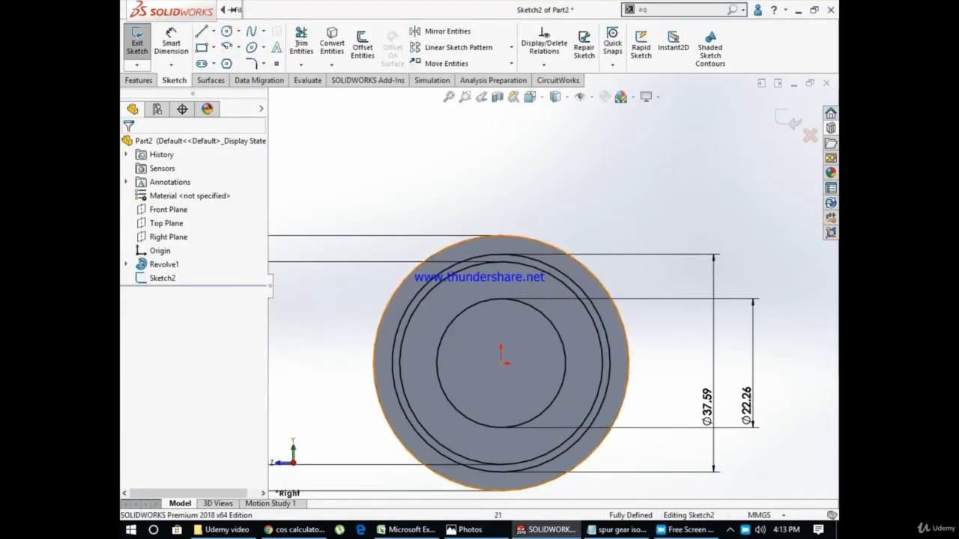
# Set the innermost circle's diameter to 40 mm and check it against the pitch circular diameter in the Excel gear calculations, returning to SolidWorks
pyautogui.doubleClick(747, 411)
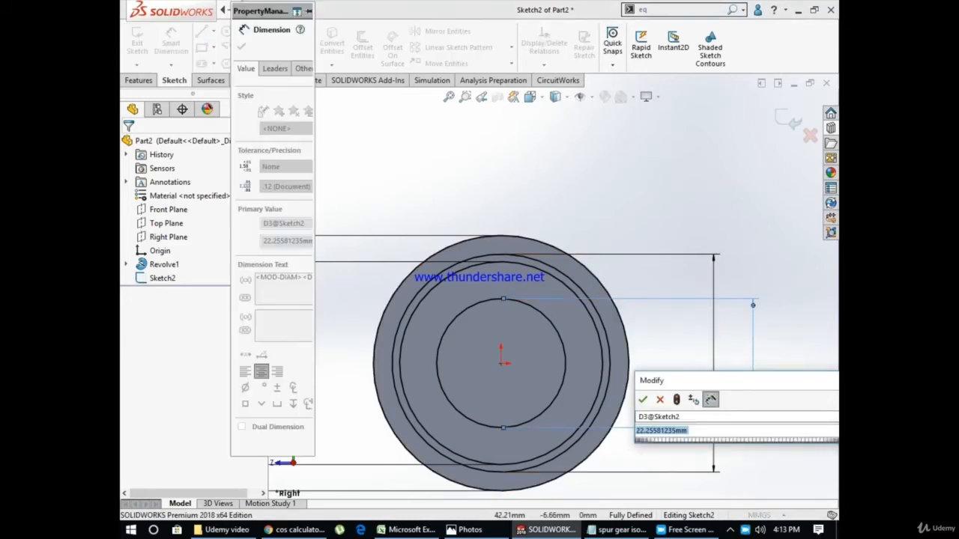
pyautogui.write('40')
pyautogui.press('Return')
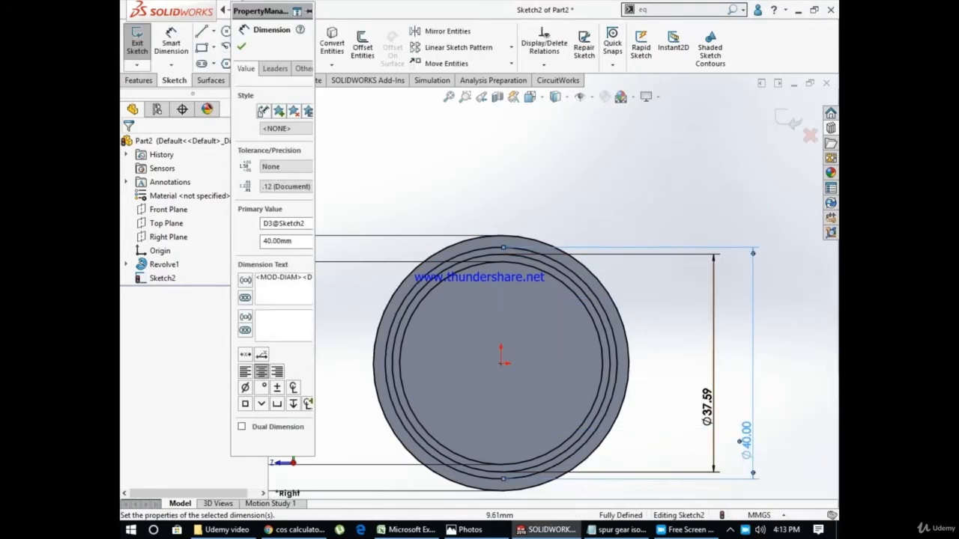
pyautogui.hotkey('alt', 'Tab')
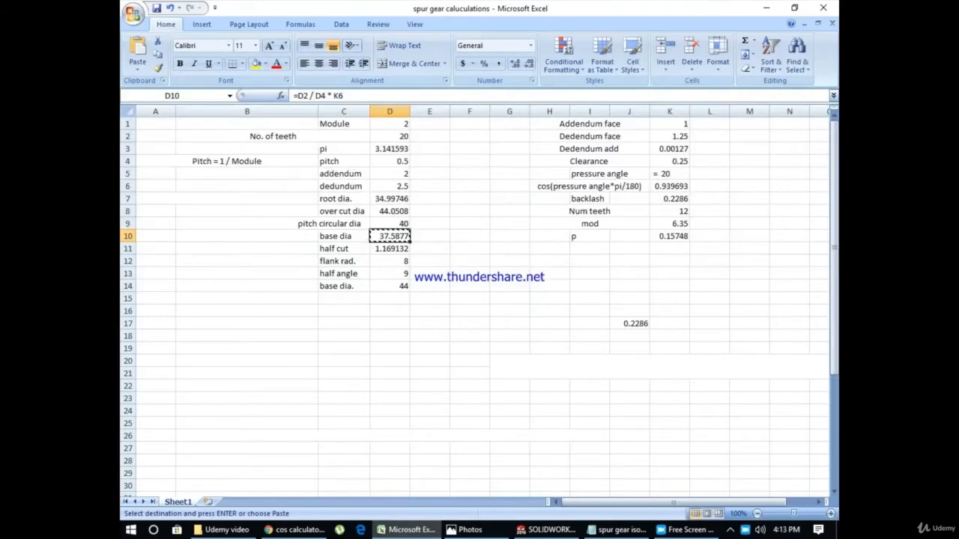
pyautogui.click(389, 224)
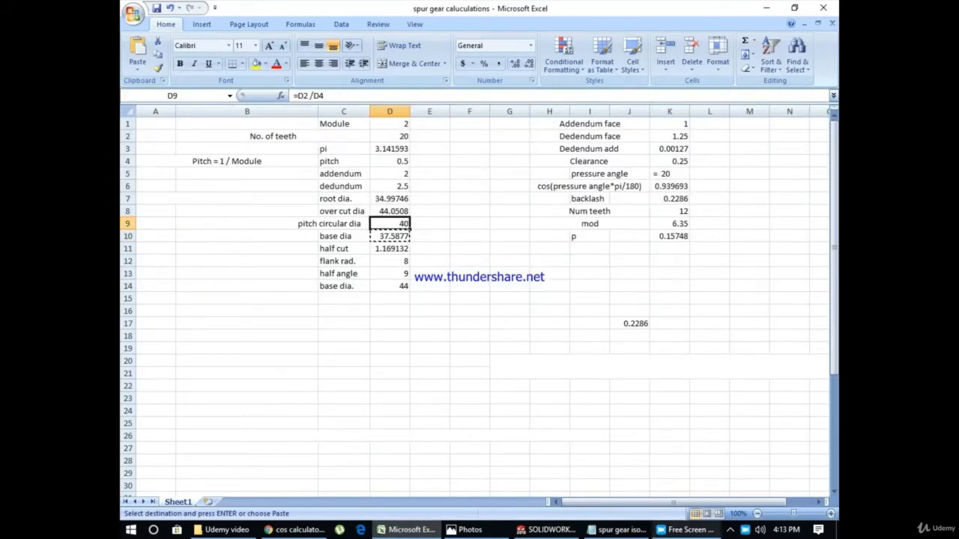
pyautogui.click(546, 529)
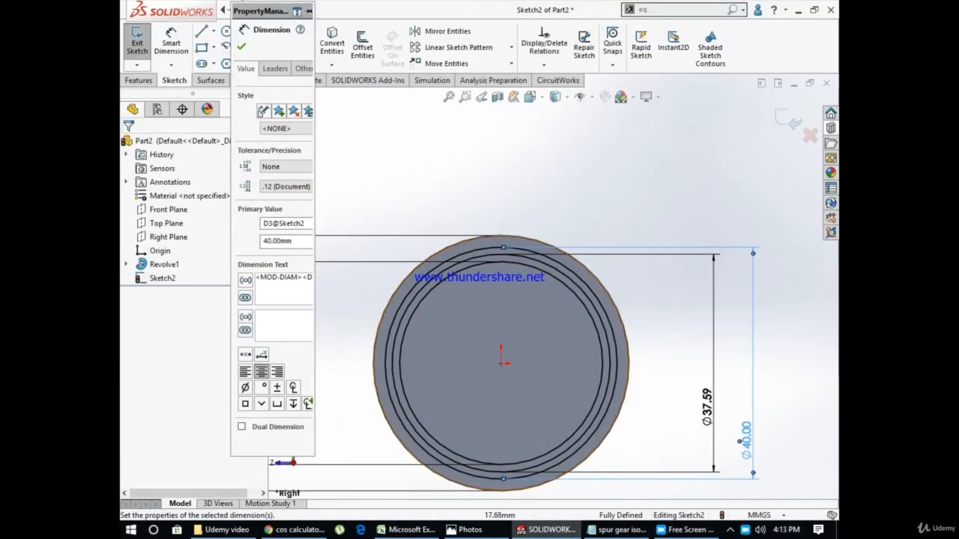
pyautogui.press('Escape')
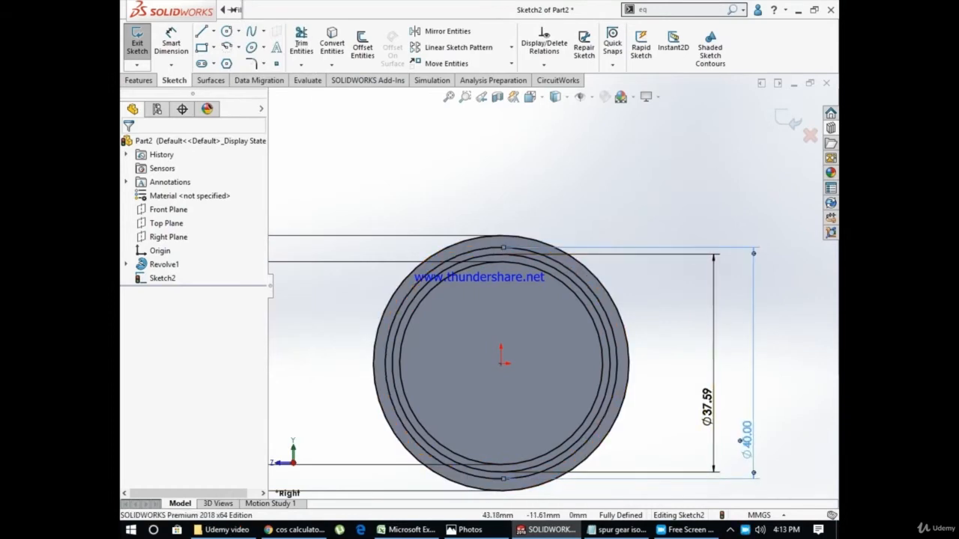
# Convert the 40 mm pitch circle and the 37.59 mm base circle to construction geometry
pyautogui.click(490, 478)
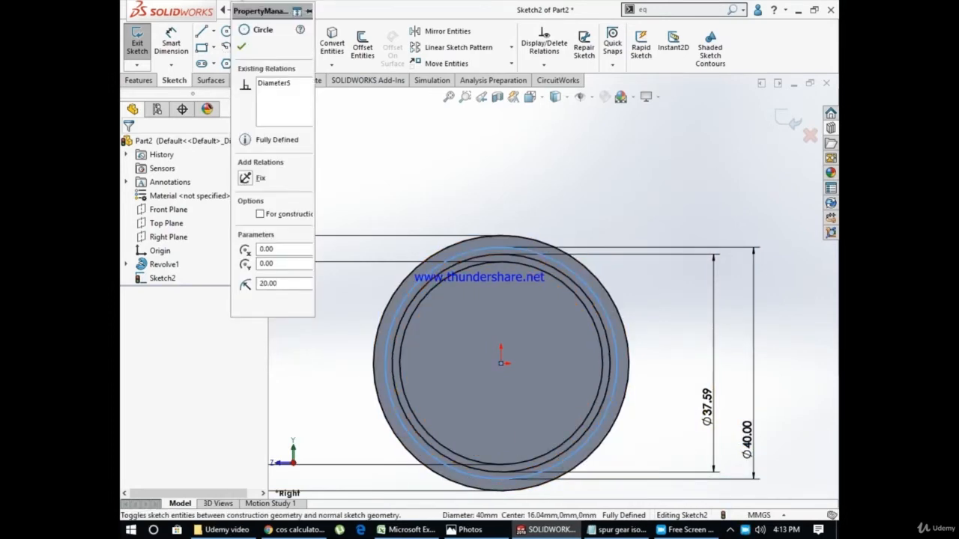
pyautogui.click(524, 449)
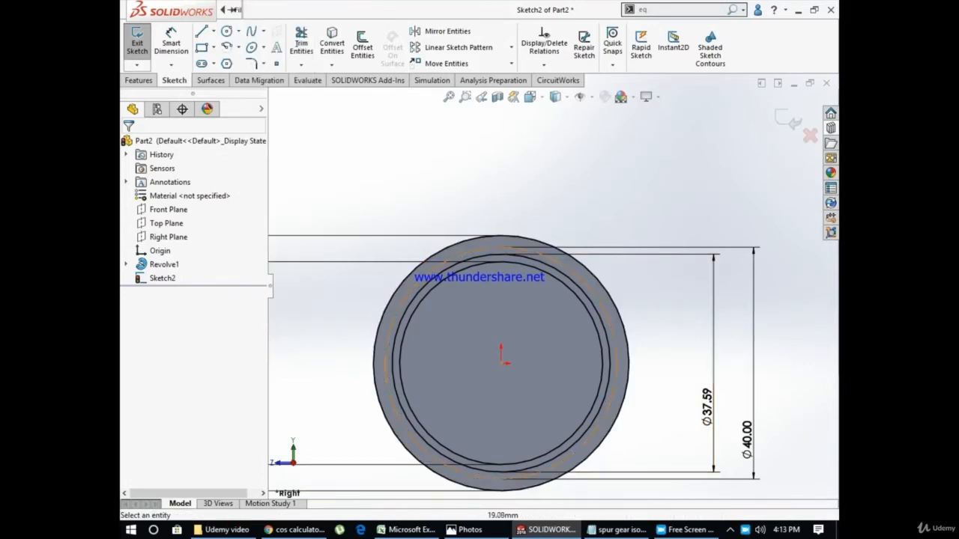
pyautogui.click(604, 323)
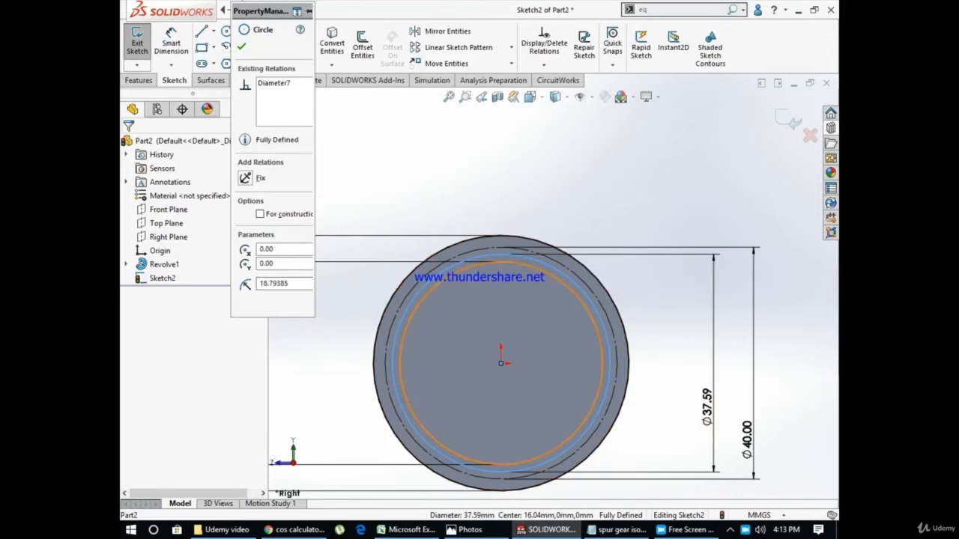
pyautogui.click(260, 215)
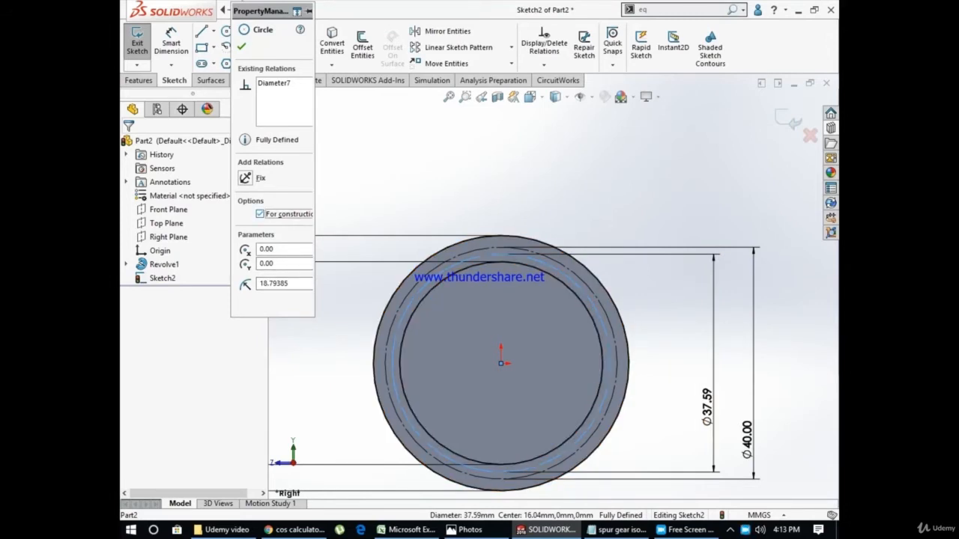
pyautogui.press('Escape')
pyautogui.scroll(3, 552, 289)
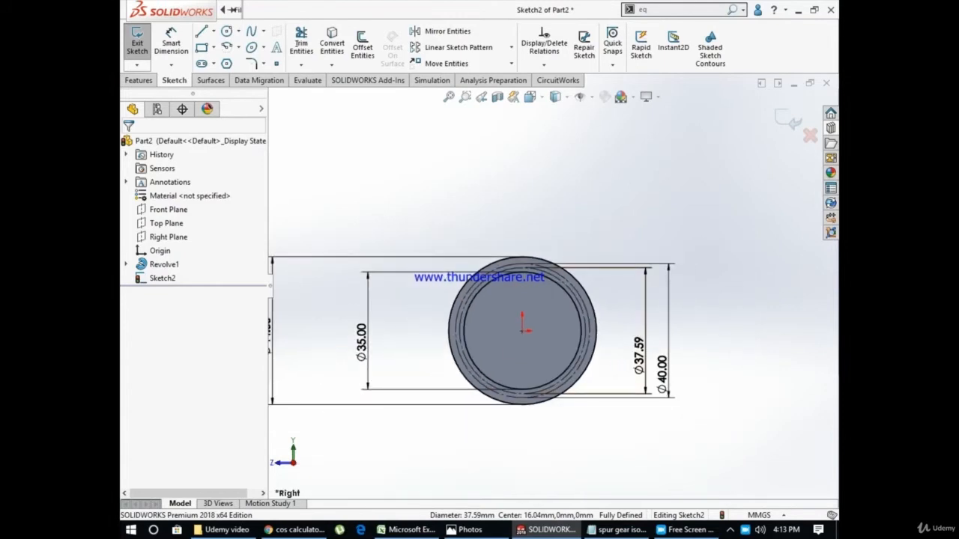
pyautogui.scroll(-6, 513, 262)
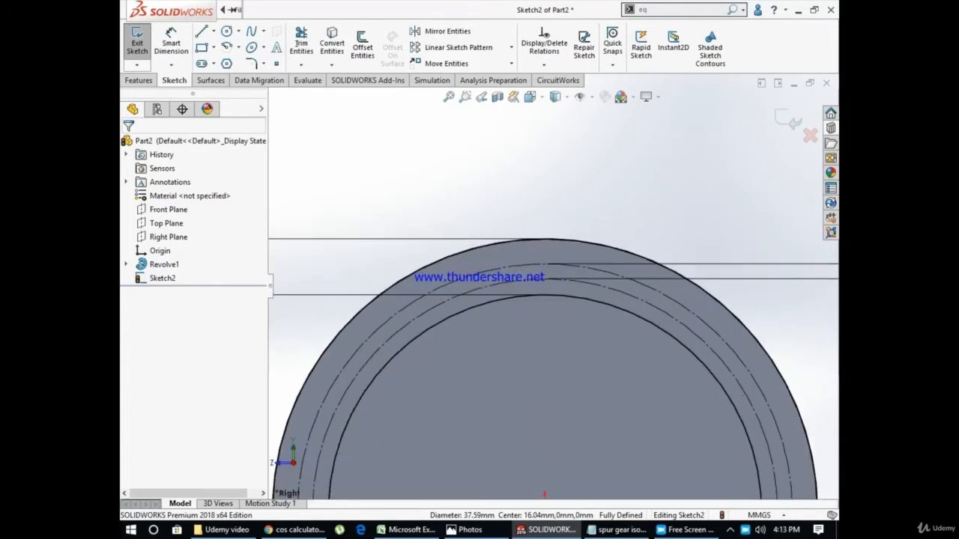
pyautogui.click(235, 10)
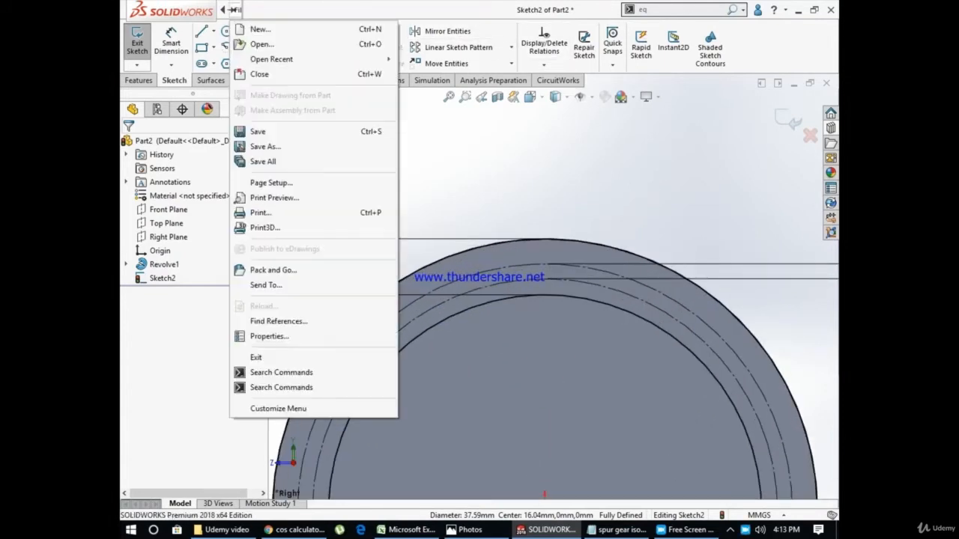
pyautogui.press('Escape')
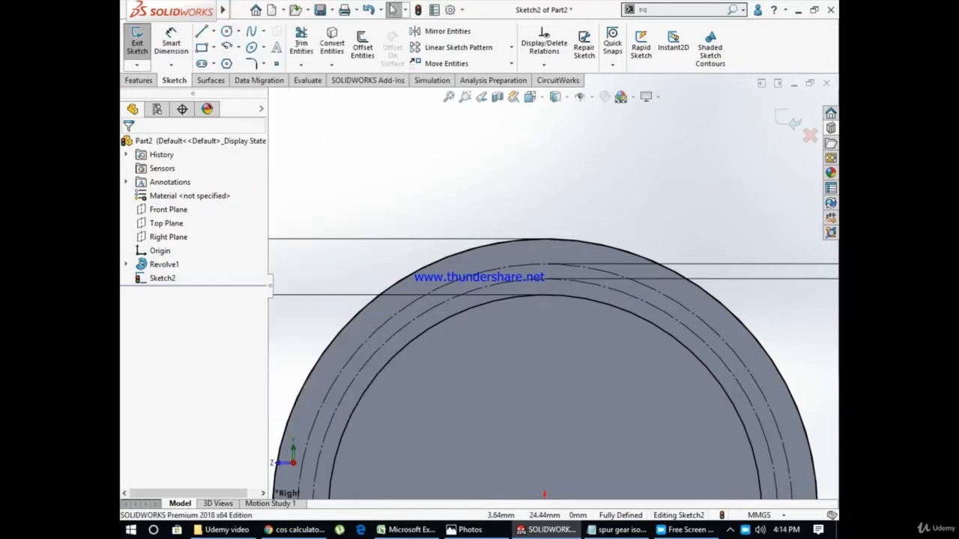
pyautogui.scroll(5, 569, 284)
pyautogui.scroll(-2, 736, 461)
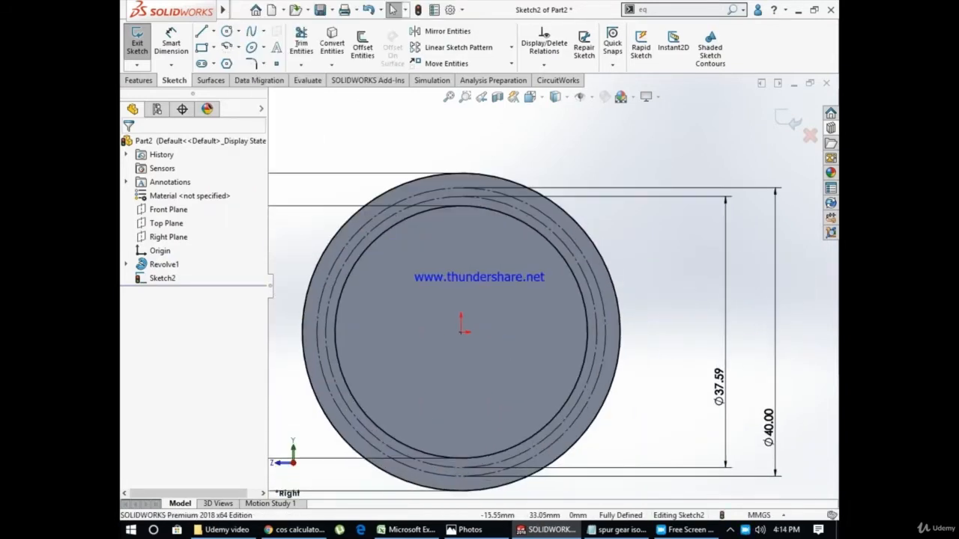
# Draw a centerline about 37 mm long from the origin up past the outer circle and make it vertical
pyautogui.click(213, 31)
pyautogui.click(239, 51)
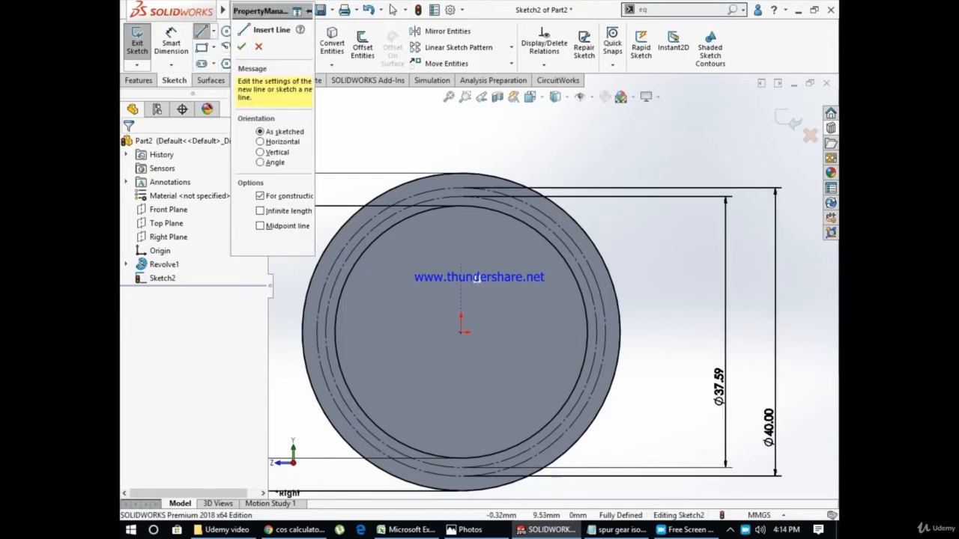
pyautogui.click(460, 330)
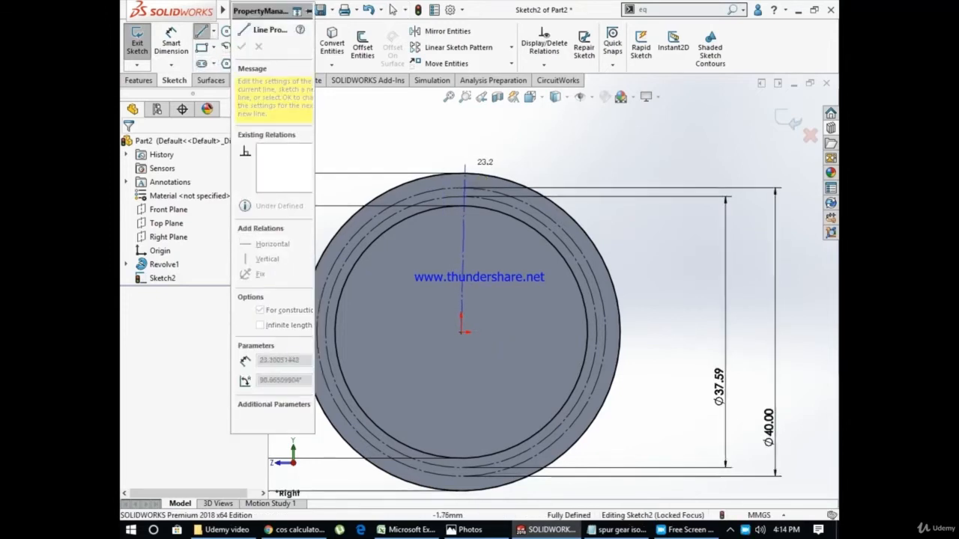
pyautogui.scroll(2, 464, 168)
pyautogui.click(493, 135)
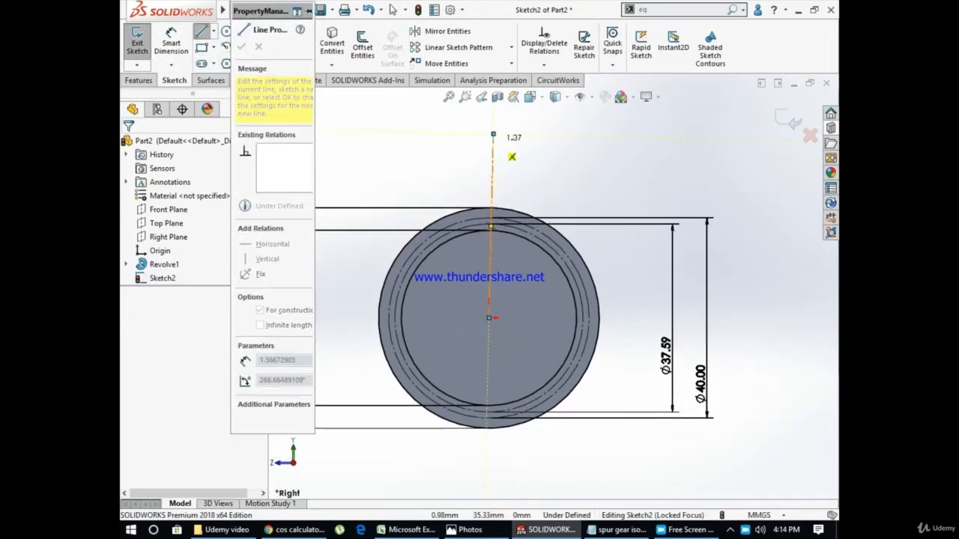
pyautogui.press('Escape')
pyautogui.click(493, 150)
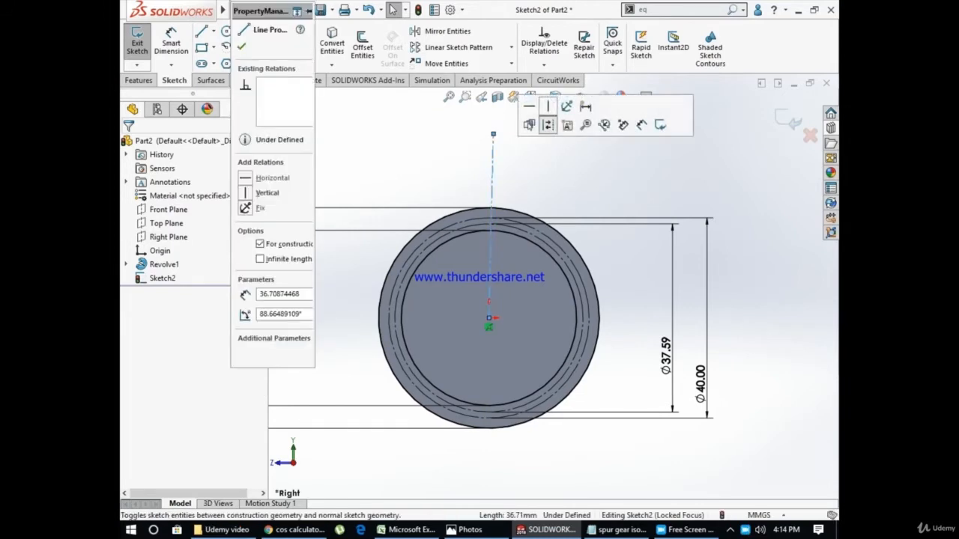
pyautogui.click(548, 106)
pyautogui.press('Escape')
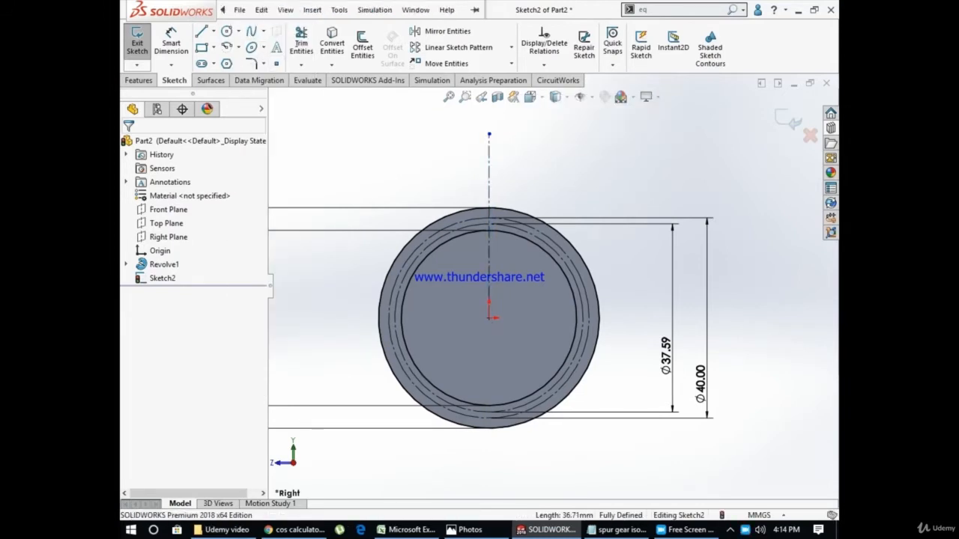
# Draw a slanted line about 39 mm long from the origin, about 21° off the vertical centerline, and convert it to construction geometry
pyautogui.click(201, 31)
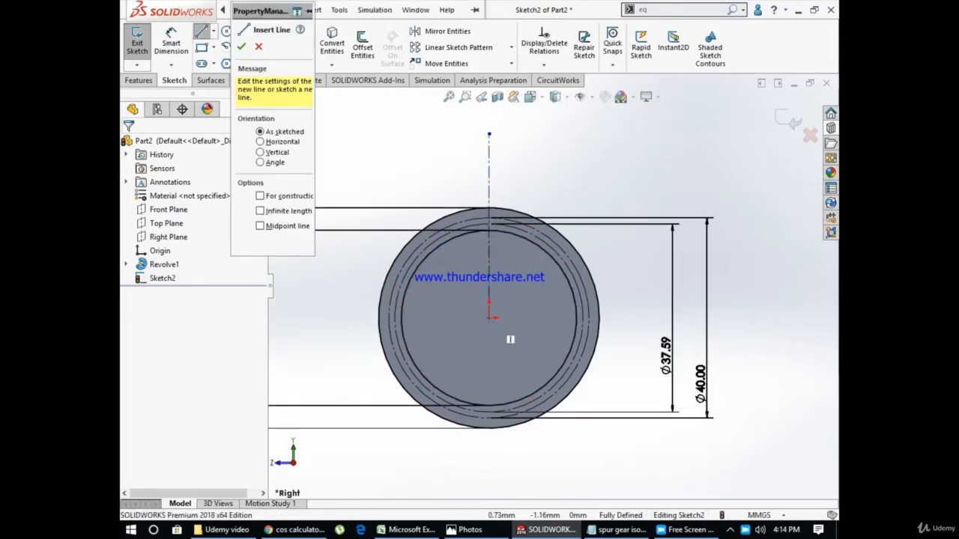
pyautogui.click(488, 318)
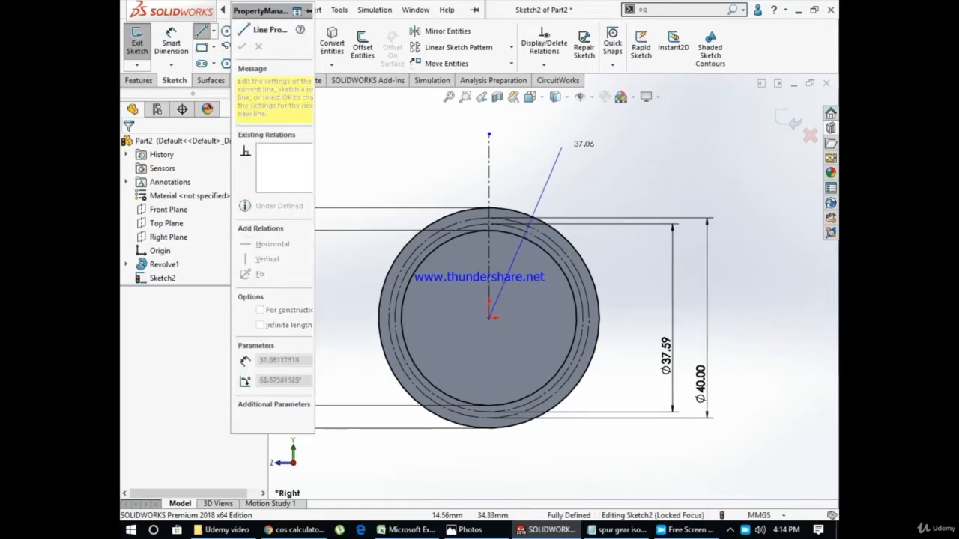
pyautogui.click(559, 134)
pyautogui.press('Escape')
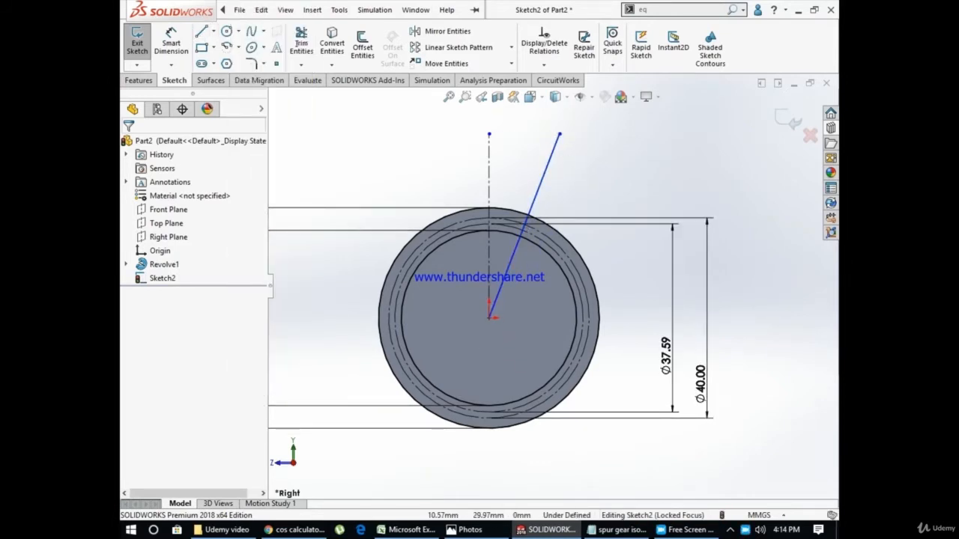
pyautogui.click(550, 157)
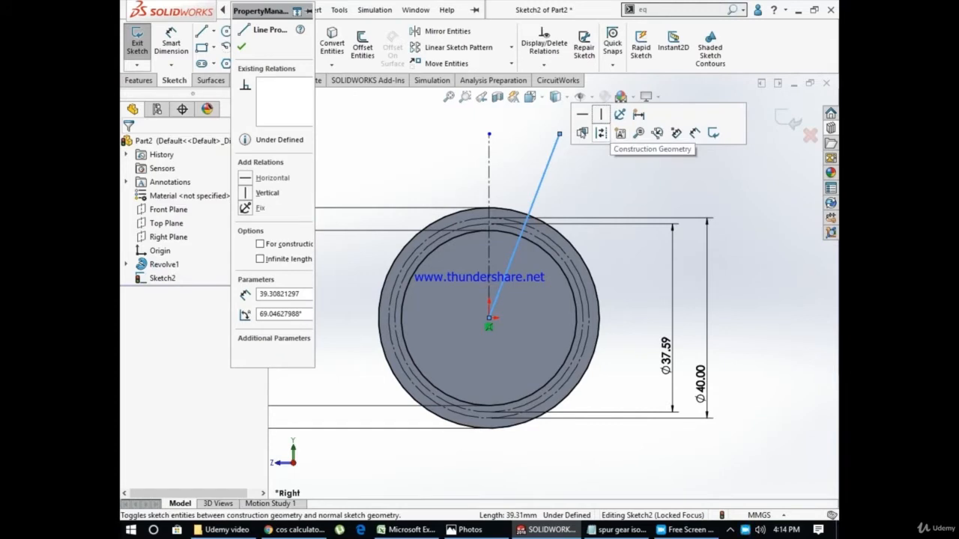
pyautogui.click(600, 133)
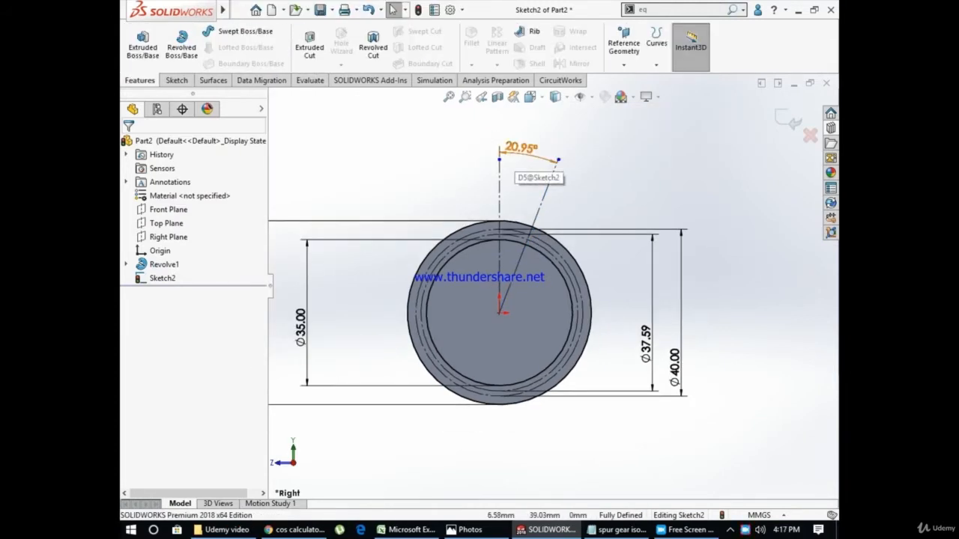
# Set the angle between the two centerlines to 9°, the half angle from the Excel gear calculations, returning to SolidWorks
pyautogui.doubleClick(528, 158)
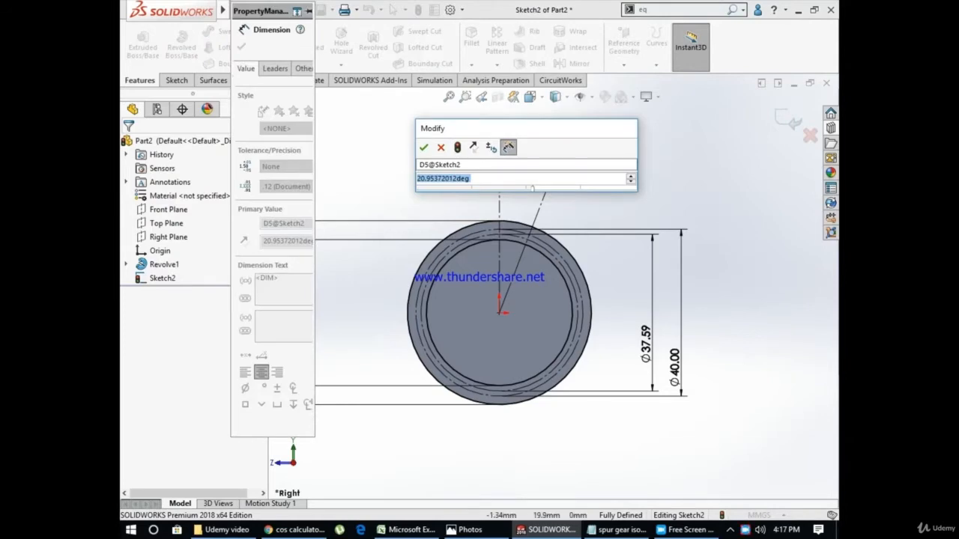
pyautogui.click(295, 529)
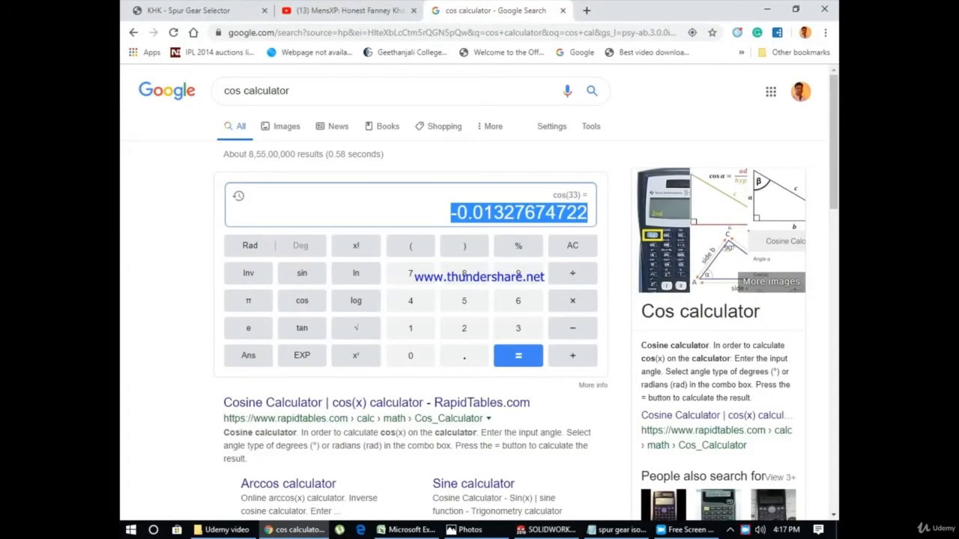
pyautogui.click(406, 530)
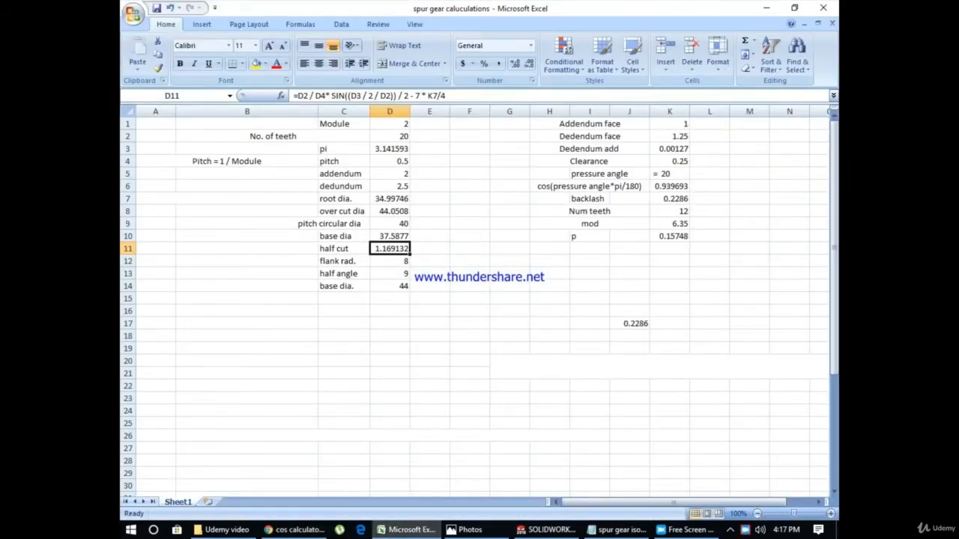
pyautogui.click(546, 530)
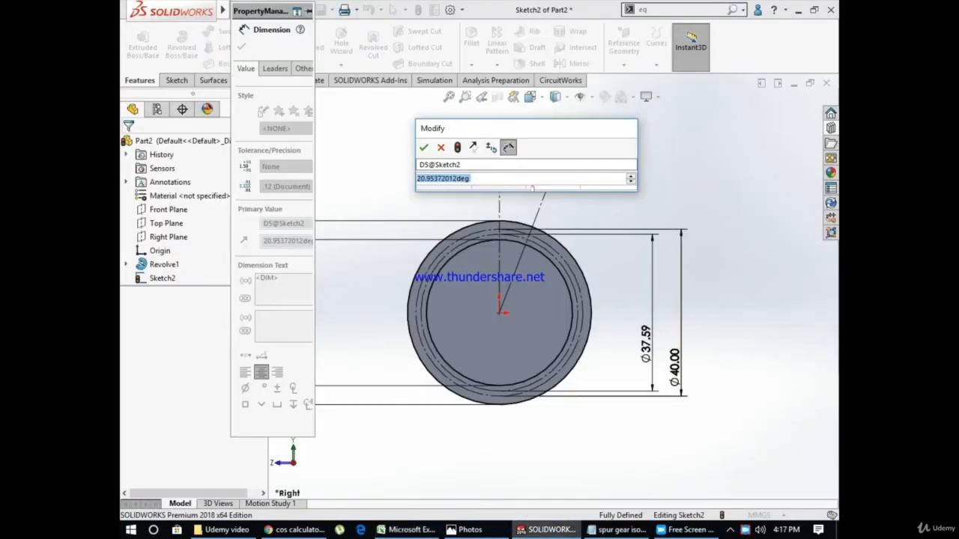
pyautogui.write('9')
pyautogui.press('Return')
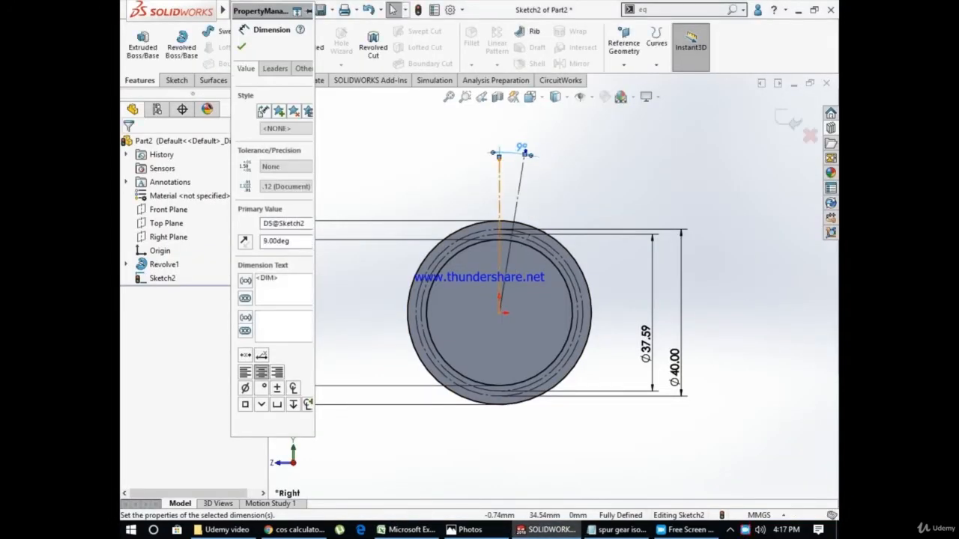
pyautogui.press('Escape')
# Examine where the slanted centerline crosses the construction circles and check the properties of the pitch circle
pyautogui.scroll(-3, 509, 188)
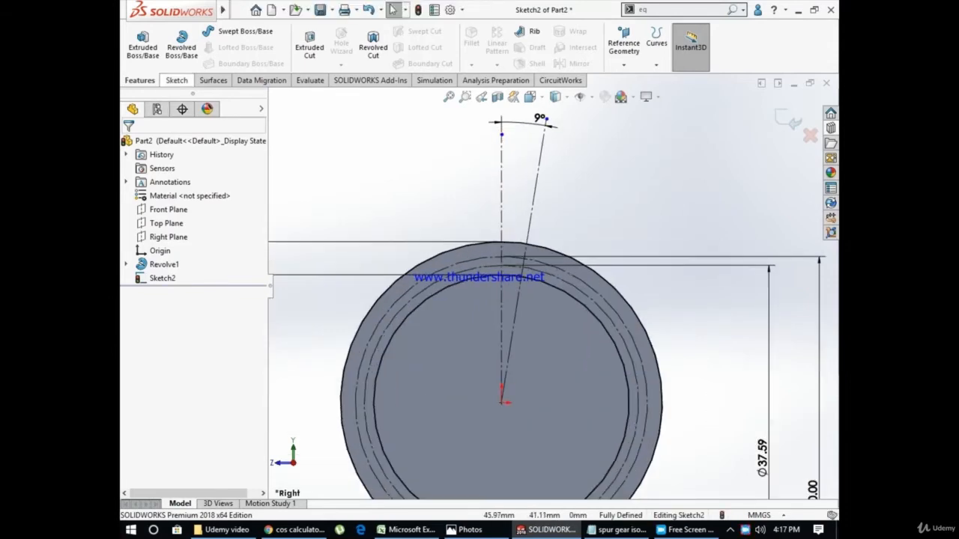
pyautogui.click(176, 80)
pyautogui.scroll(-1, 538, 277)
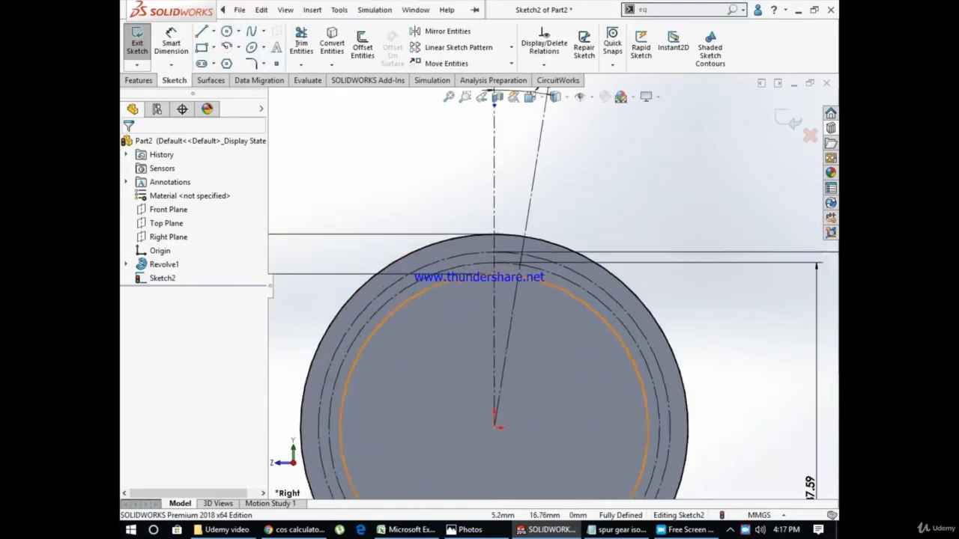
pyautogui.scroll(-3, 537, 278)
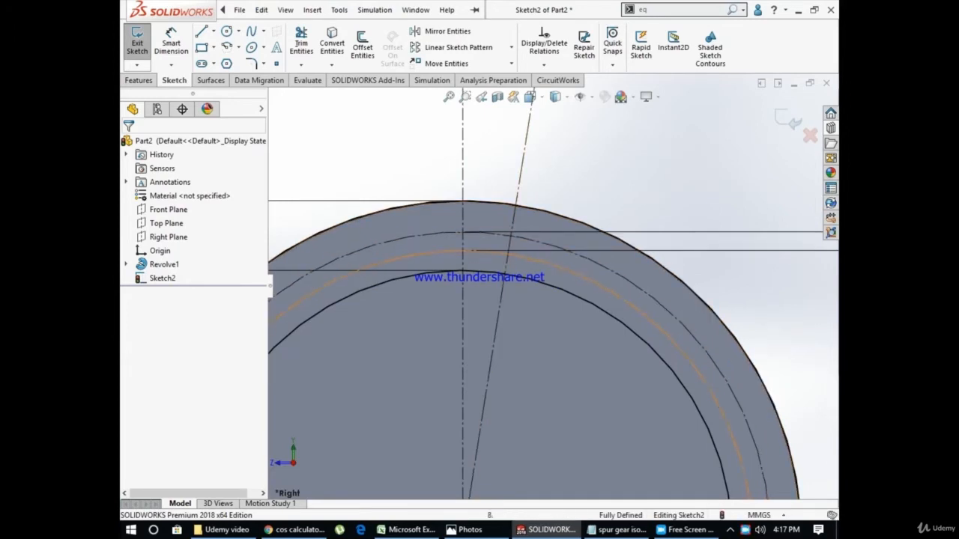
pyautogui.scroll(2, 539, 277)
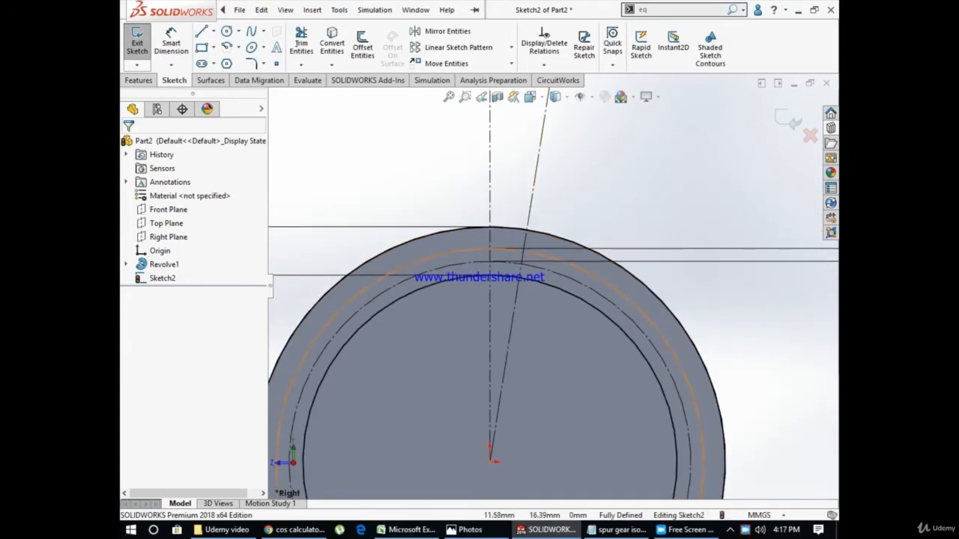
pyautogui.click(613, 286)
pyautogui.scroll(-3, 498, 231)
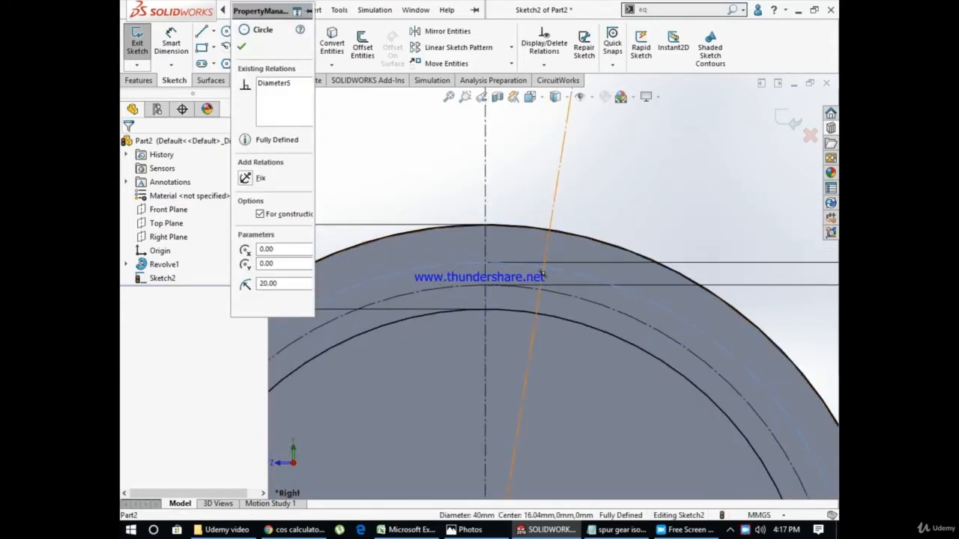
pyautogui.click(241, 46)
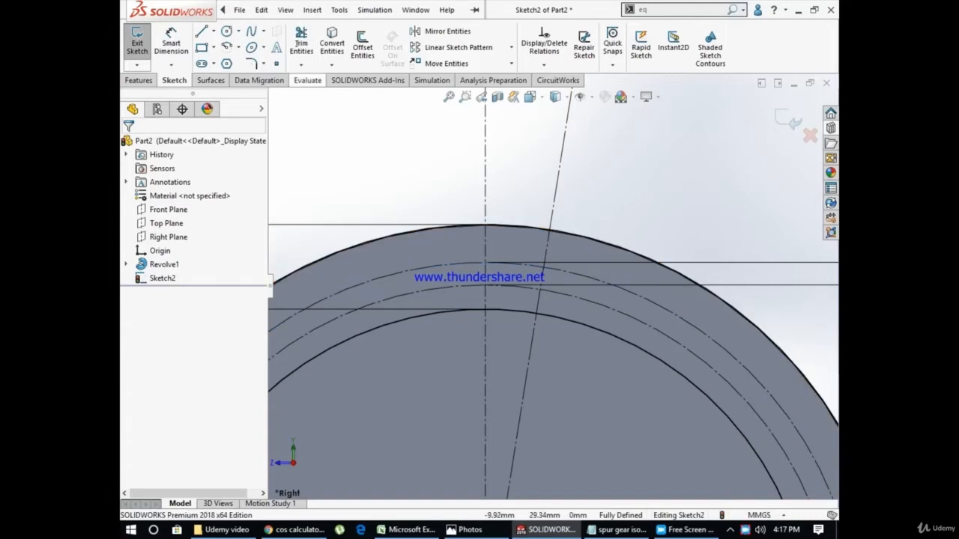
# Place a sketch point at the intersection of the slanted centerline and the 40 mm pitch circle
pyautogui.scroll(5, 548, 282)
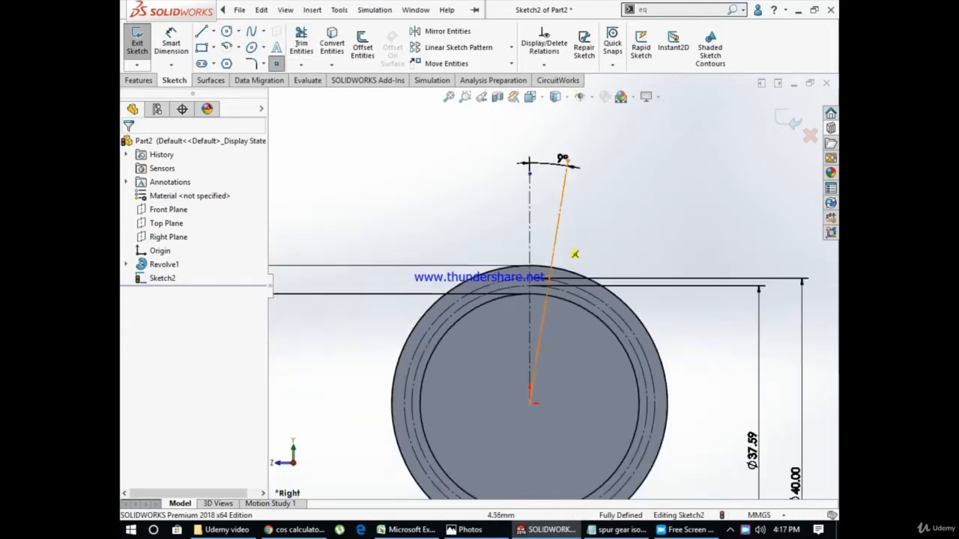
pyautogui.scroll(-5, 574, 299)
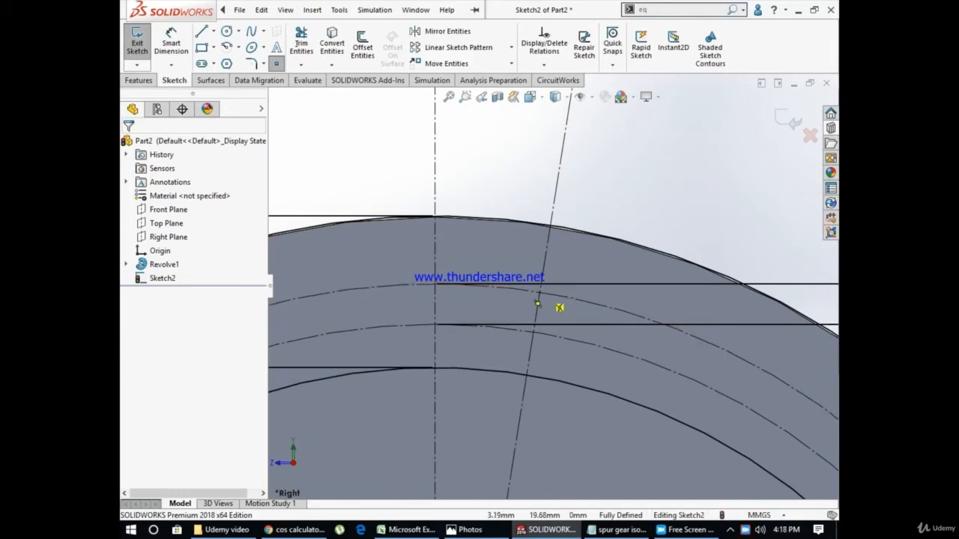
pyautogui.click(539, 293)
pyautogui.press('Escape')
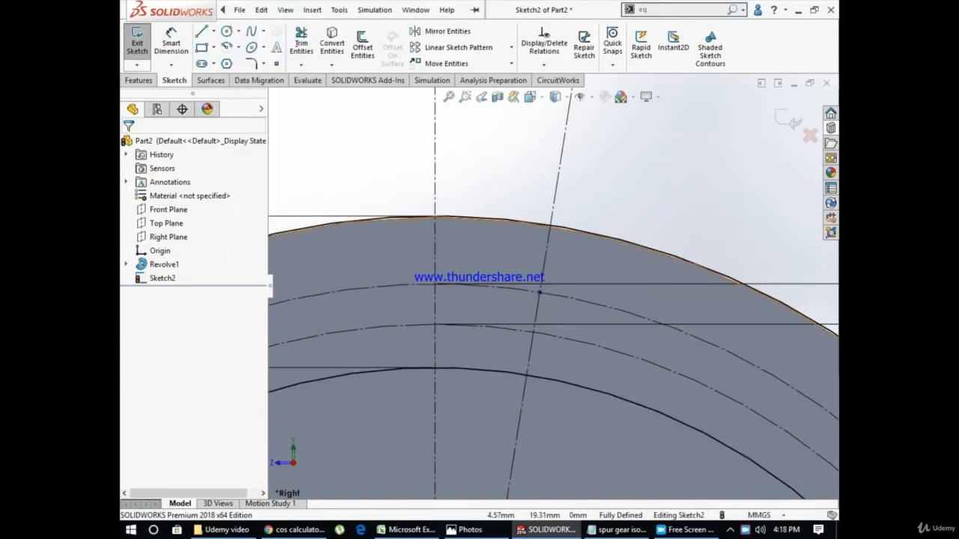
# Place a second point on the pitch circle between the two centerlines, about 2.2 mm from the intersection point
pyautogui.scroll(-4, 526, 288)
pyautogui.click(239, 10)
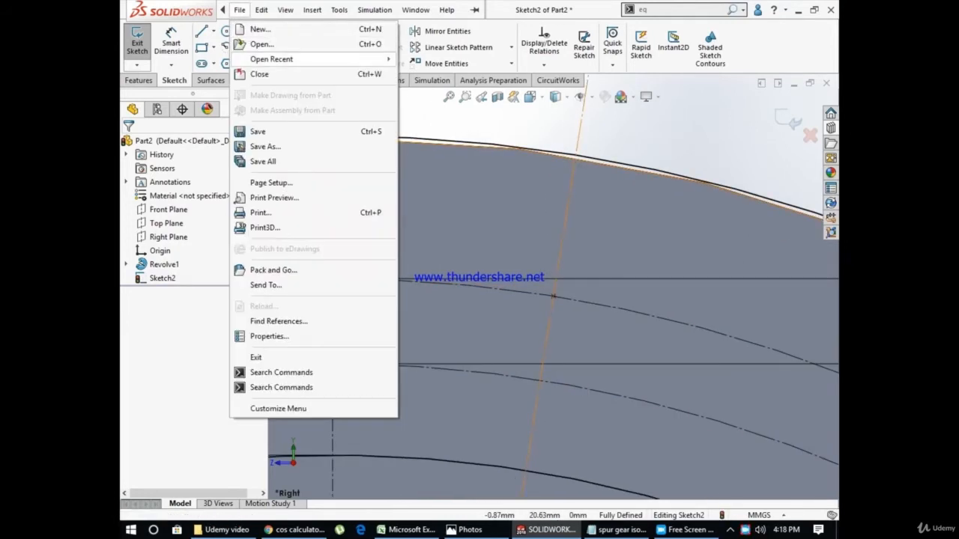
pyautogui.click(426, 96)
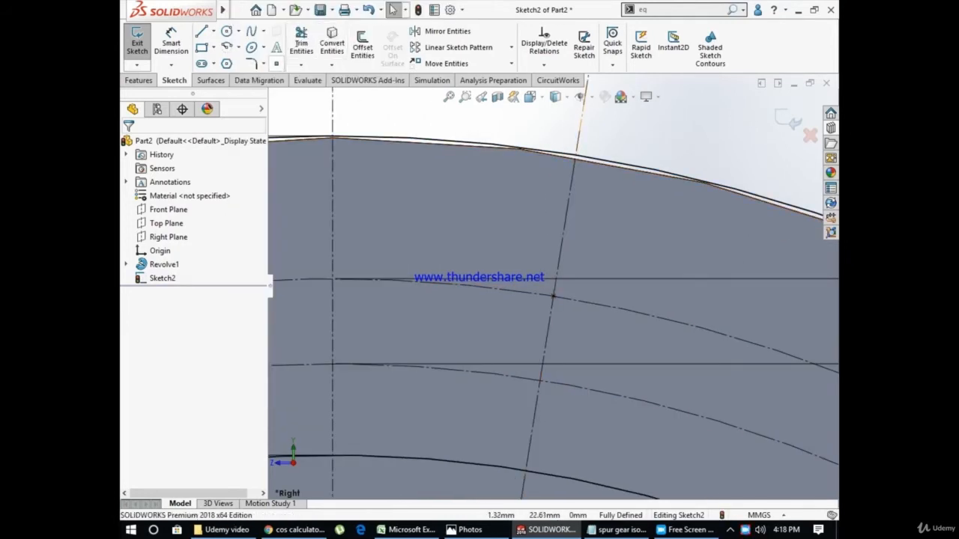
pyautogui.click(276, 64)
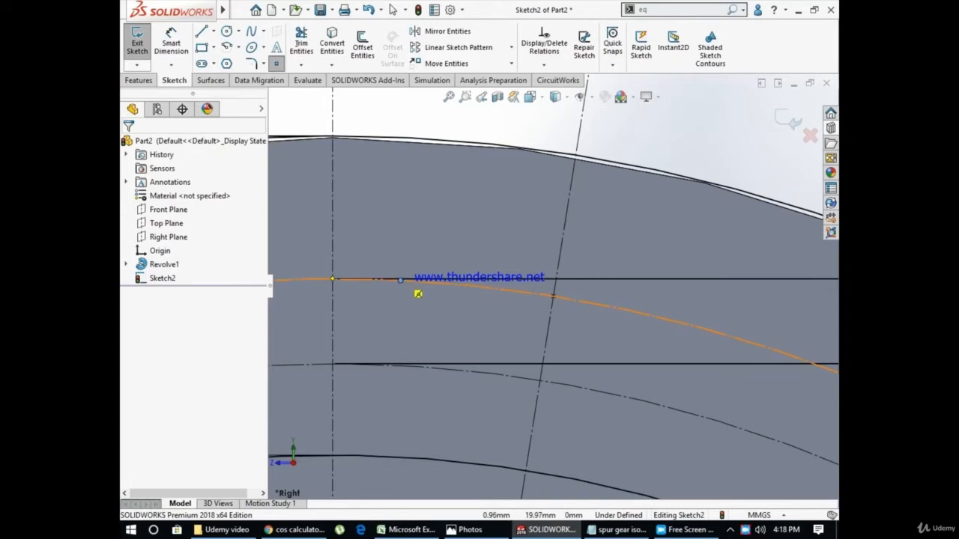
# Dimension the distance between the two points on the pitch circle, keeping it as drawn
pyautogui.click(171, 38)
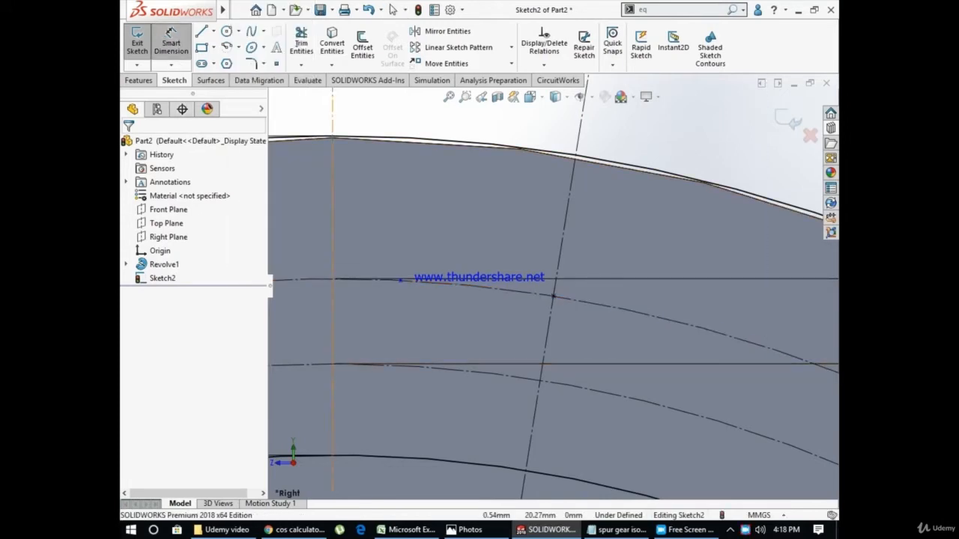
pyautogui.click(400, 280)
pyautogui.click(553, 297)
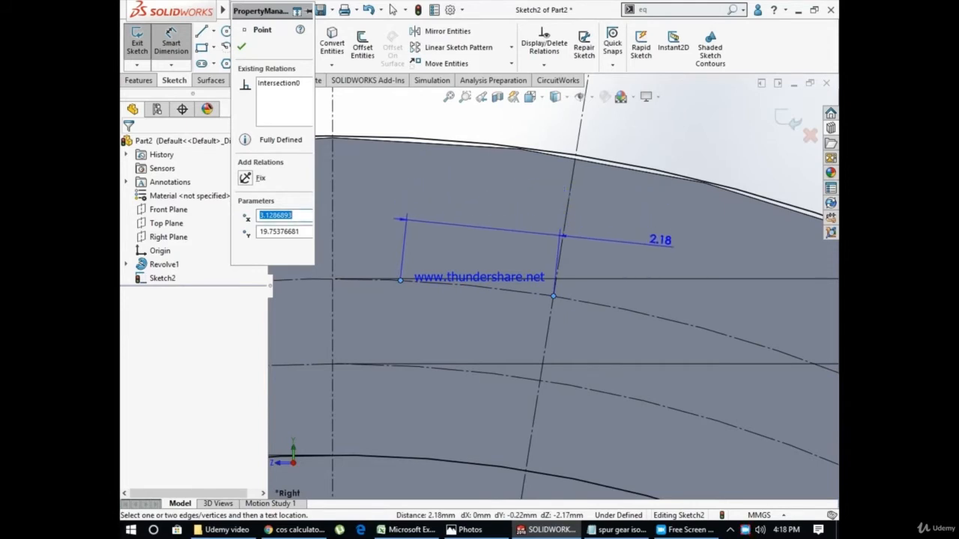
pyautogui.click(736, 153)
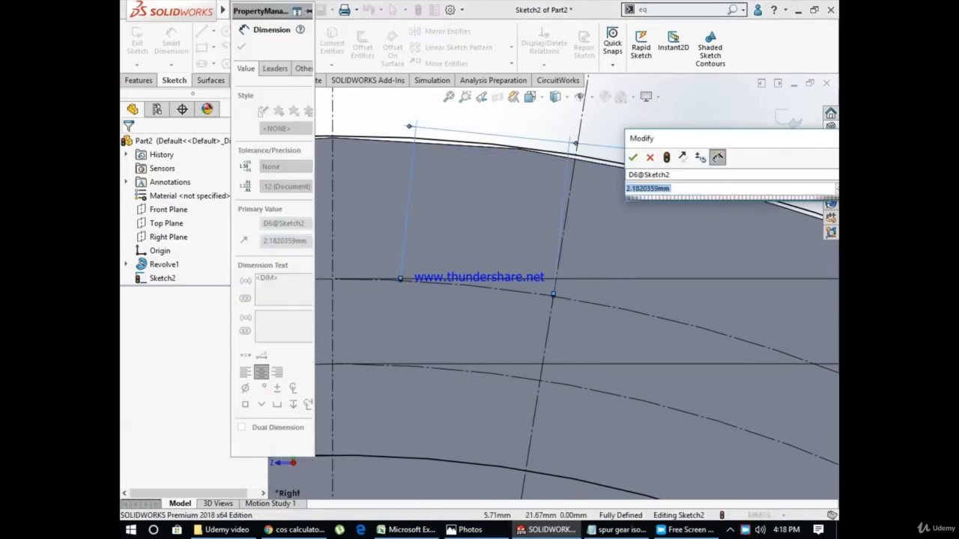
pyautogui.press('Return')
pyautogui.press('Escape')
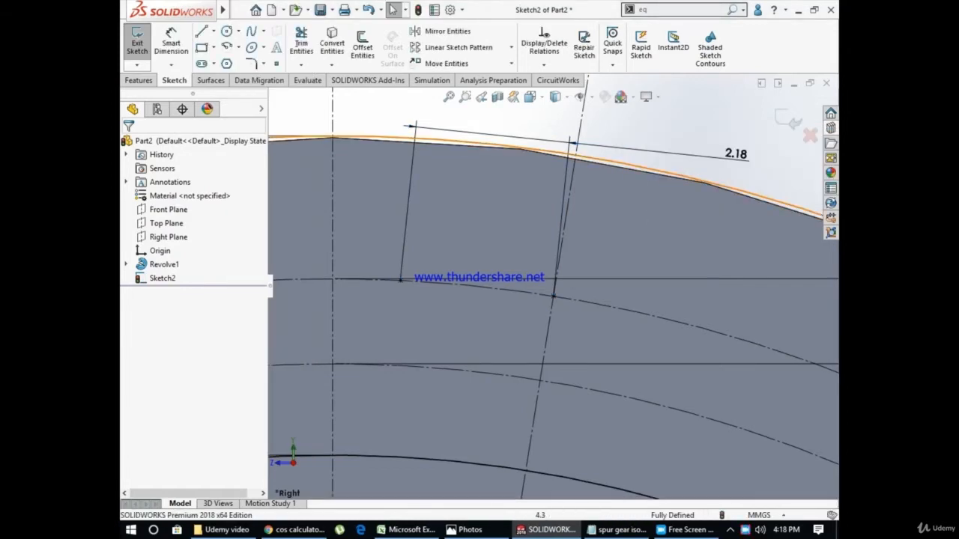
# Undo the distance dimension between the two points on the pitch circle
pyautogui.hotkey('ctrl', 'z')
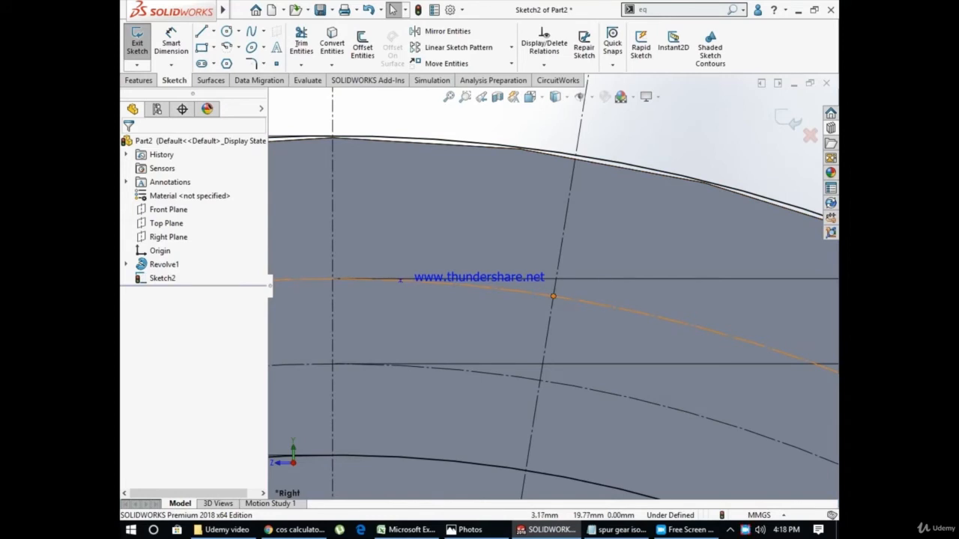
pyautogui.scroll(6, 551, 293)
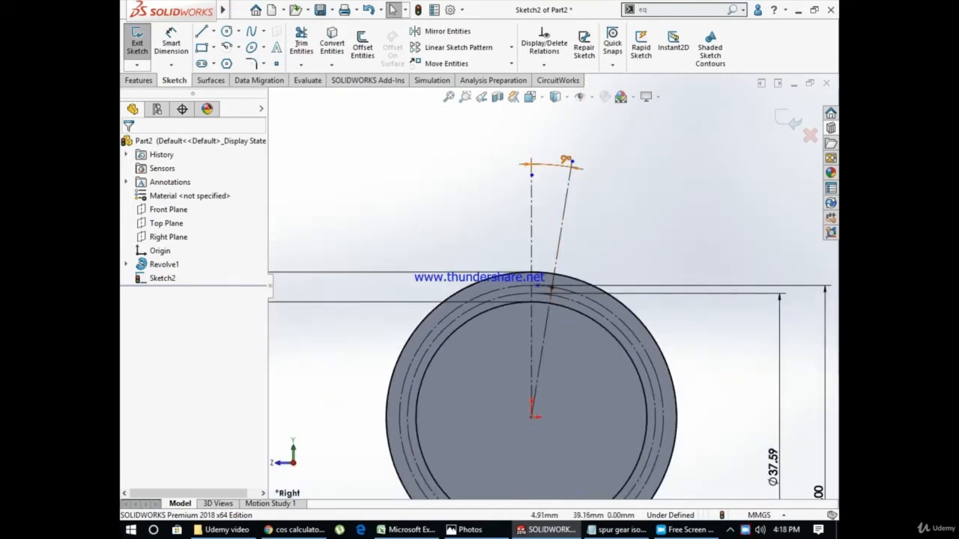
pyautogui.scroll(-3, 572, 176)
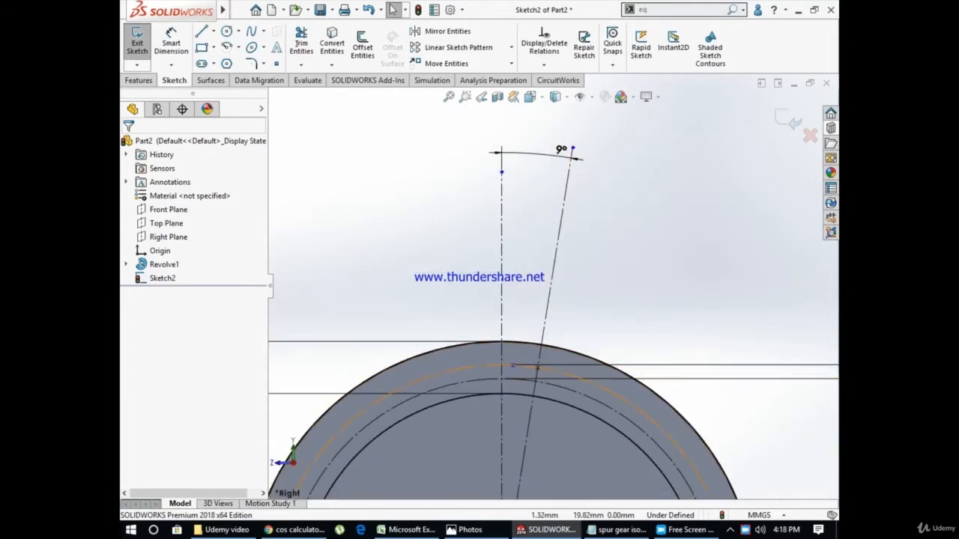
pyautogui.scroll(-1, 537, 367)
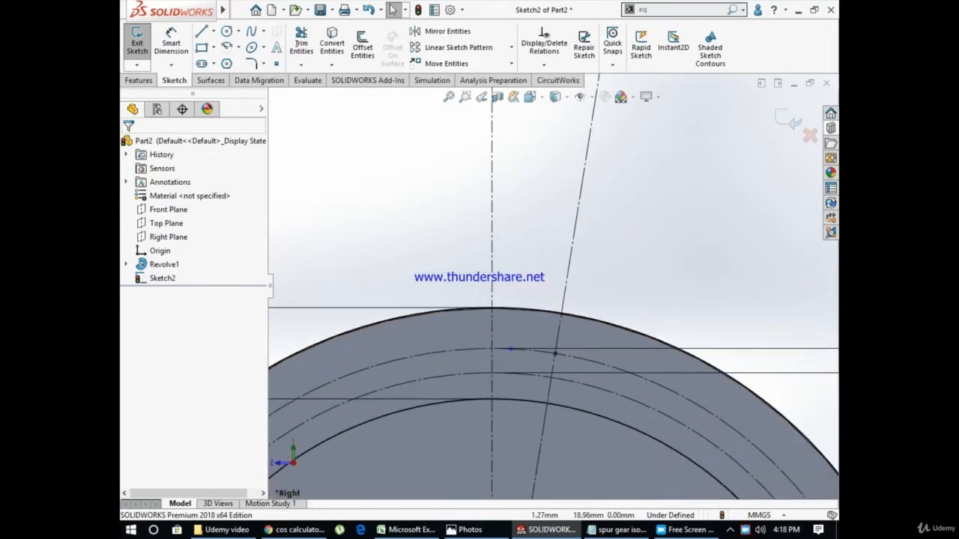
pyautogui.scroll(6, 543, 360)
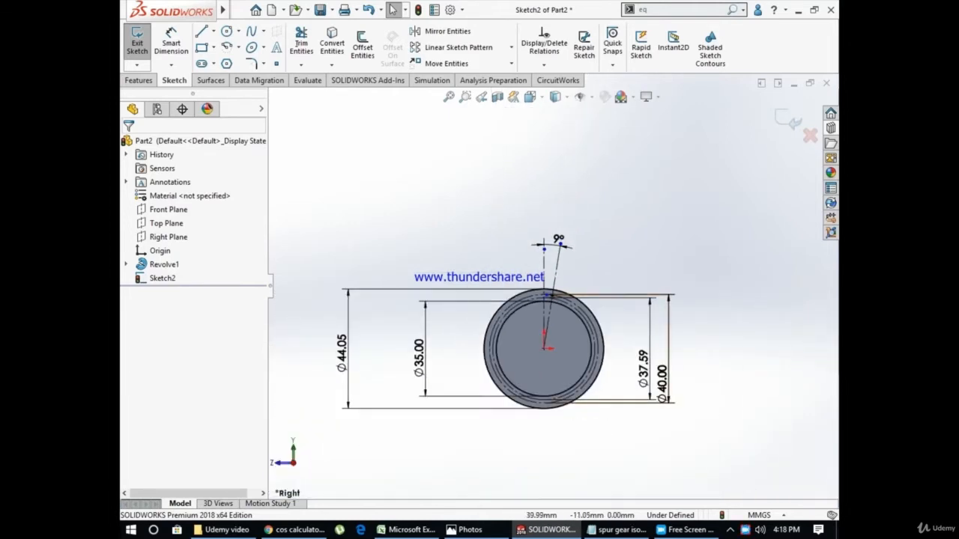
pyautogui.scroll(-6, 554, 292)
pyautogui.scroll(-2, 569, 299)
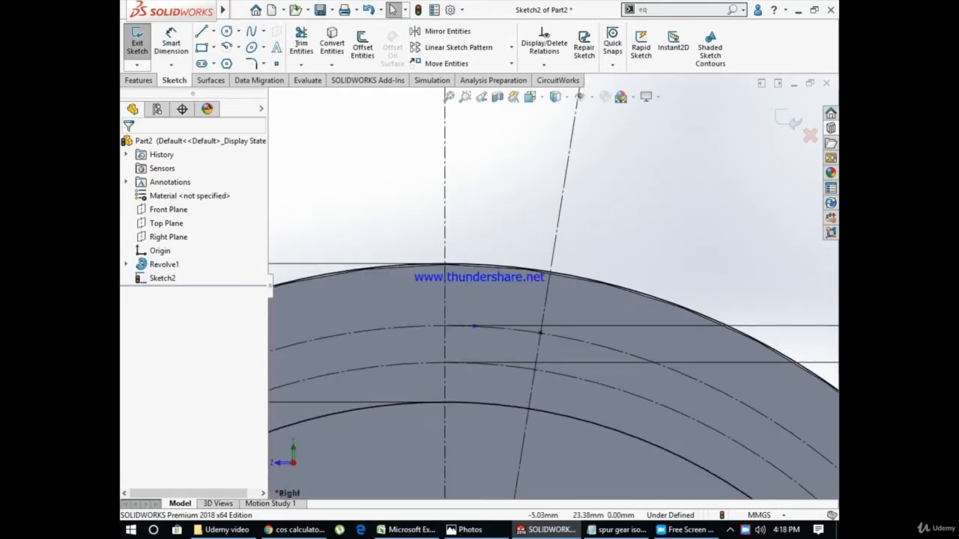
# Dimension the distance between the two pitch-circle points and set it to the half-cut value from the spreadsheet, 1.169 mm
pyautogui.click(171, 43)
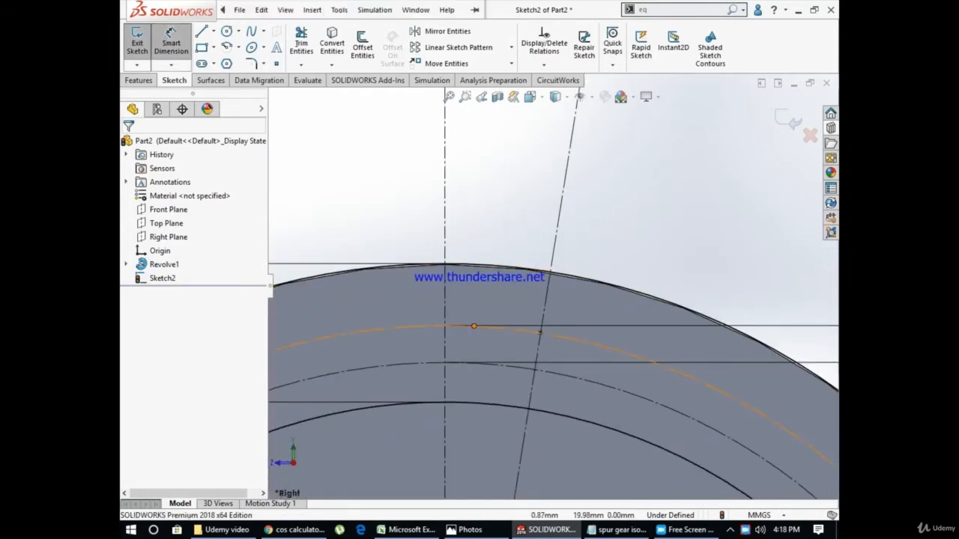
pyautogui.click(474, 326)
pyautogui.click(540, 332)
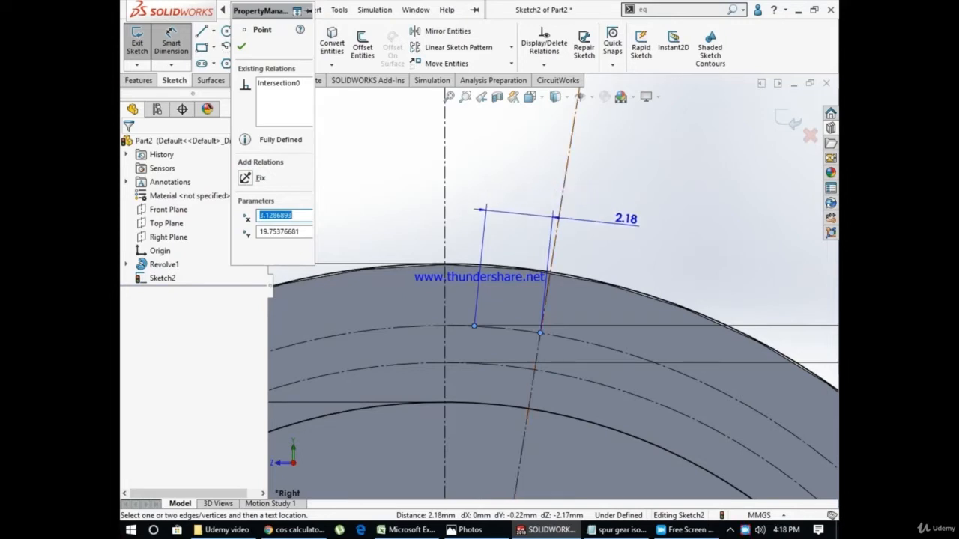
pyautogui.click(635, 229)
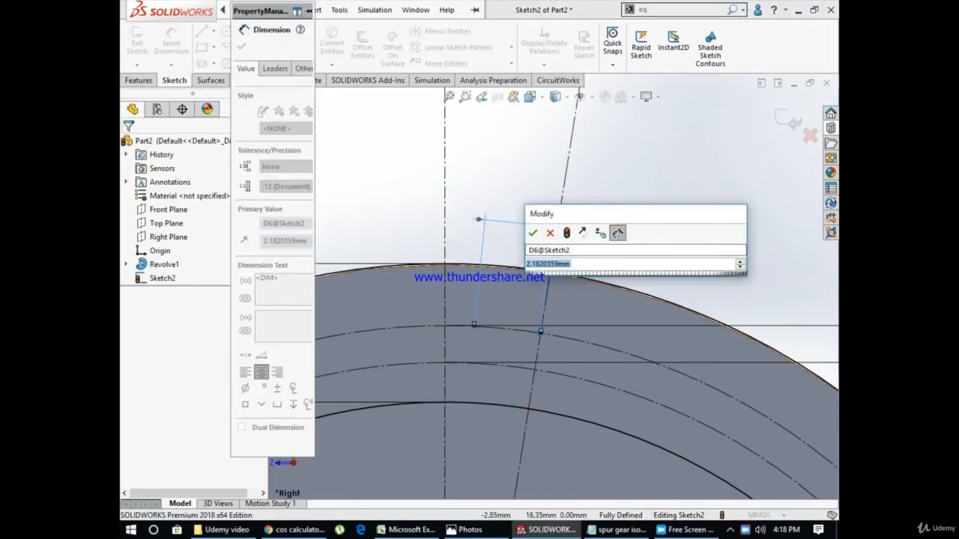
pyautogui.click(405, 529)
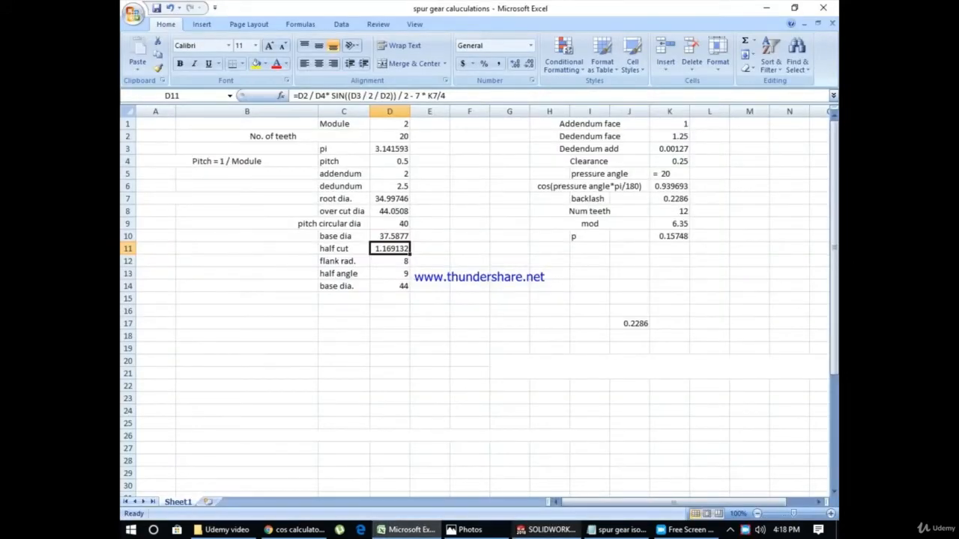
pyautogui.click(547, 529)
pyautogui.write('1')
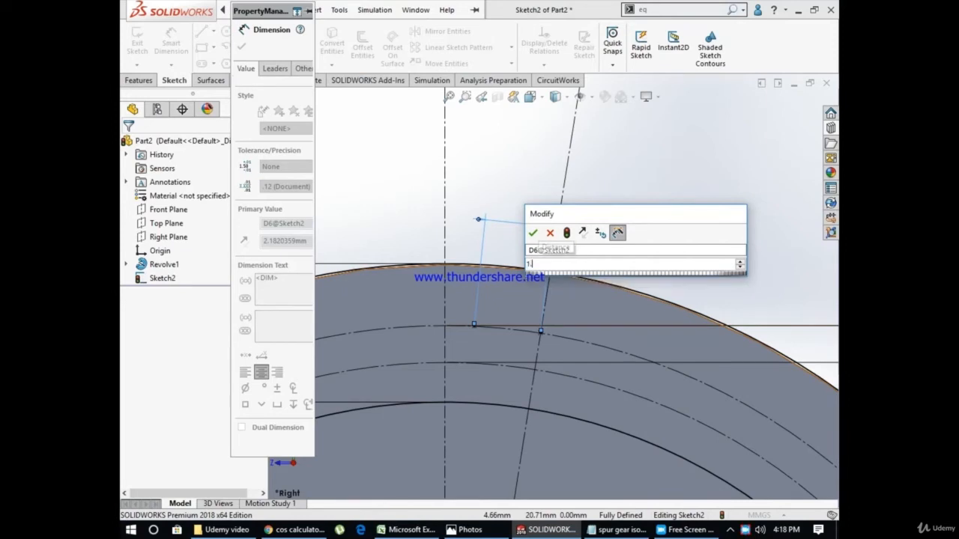
pyautogui.write('.169')
pyautogui.press('Return')
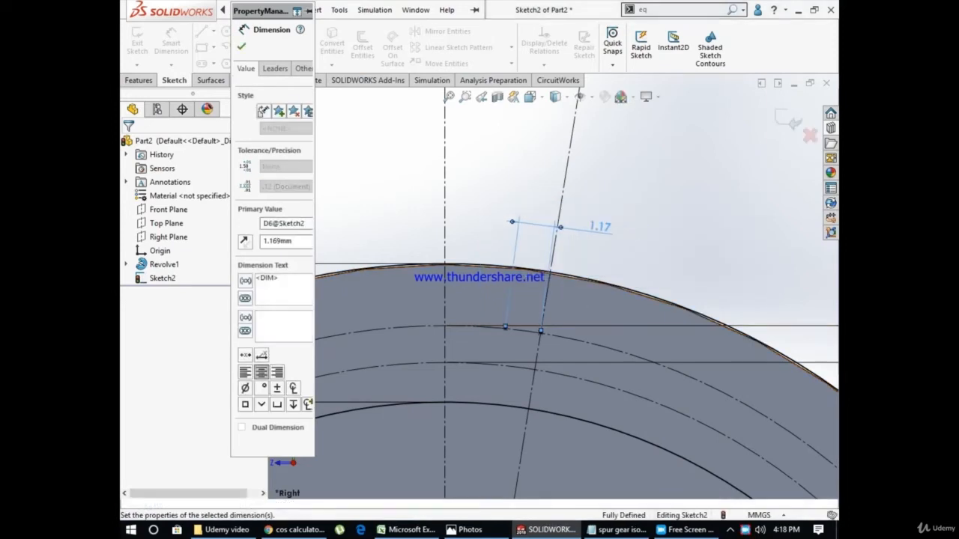
pyautogui.press('Escape')
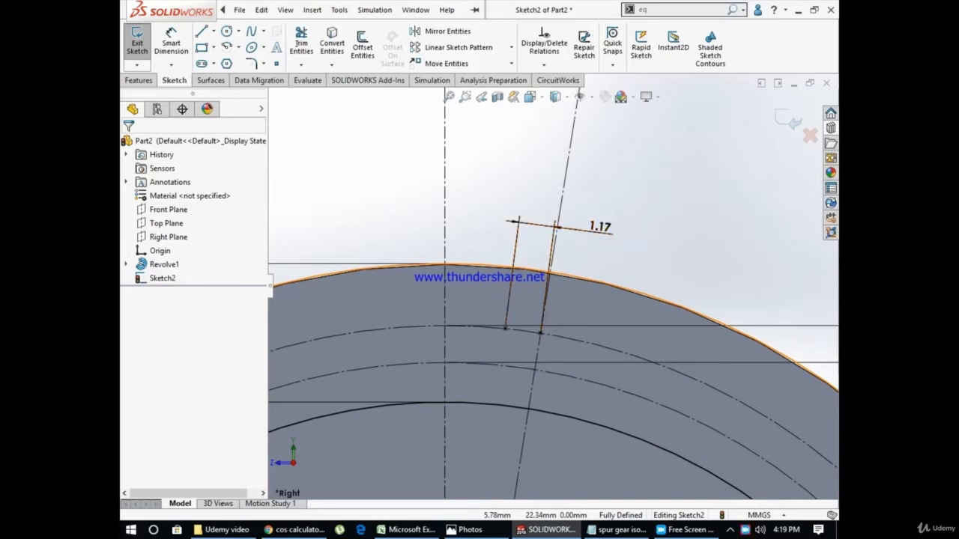
pyautogui.scroll(-3, 603, 299)
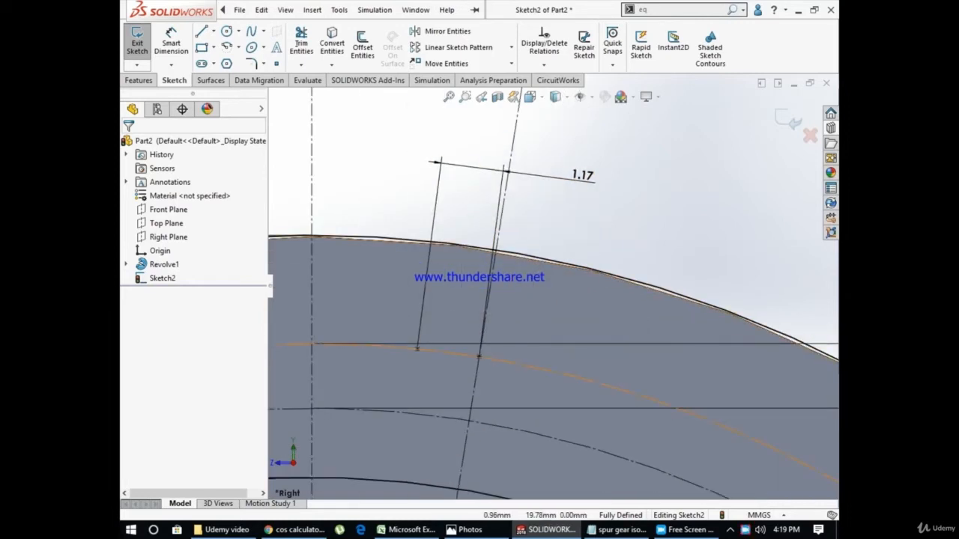
pyautogui.scroll(3, 565, 296)
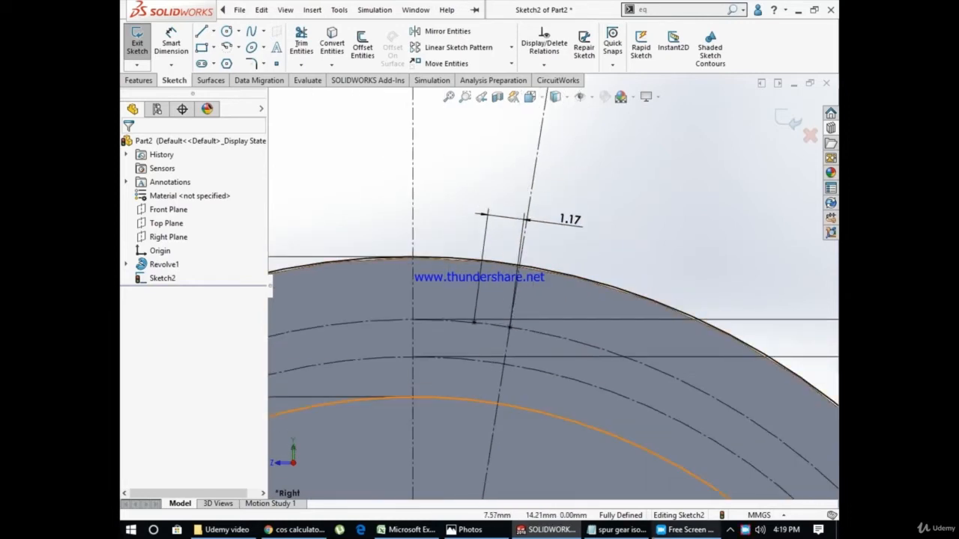
pyautogui.click(687, 529)
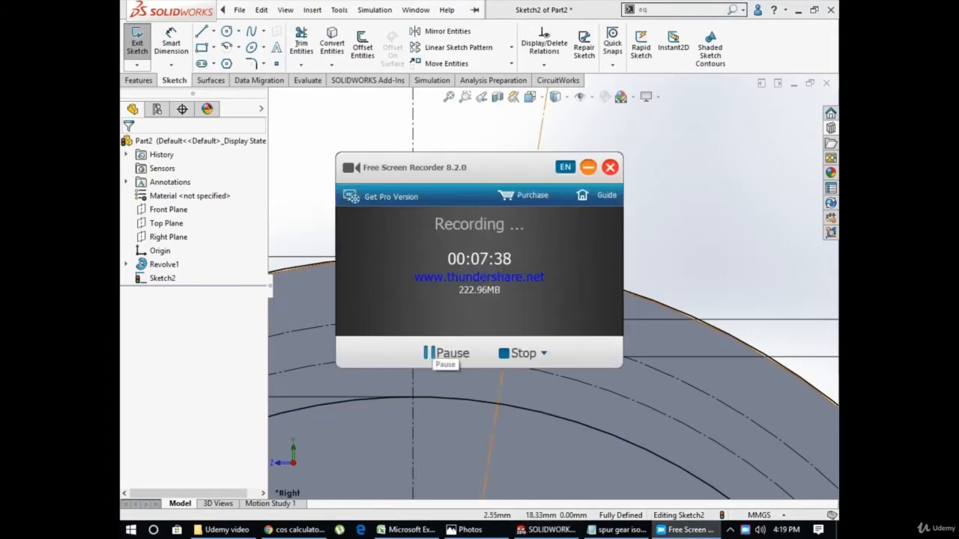
pyautogui.scroll(2, 641, 381)
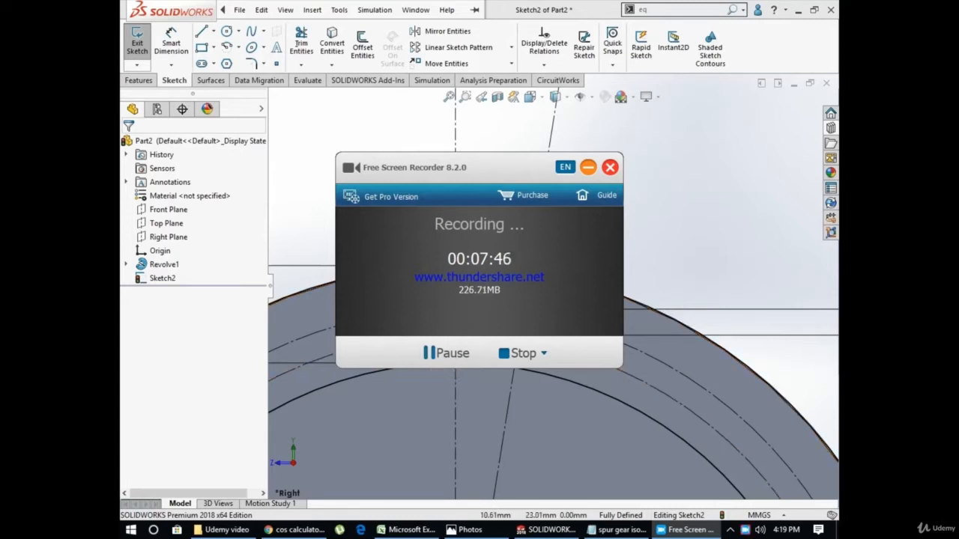
pyautogui.click(588, 167)
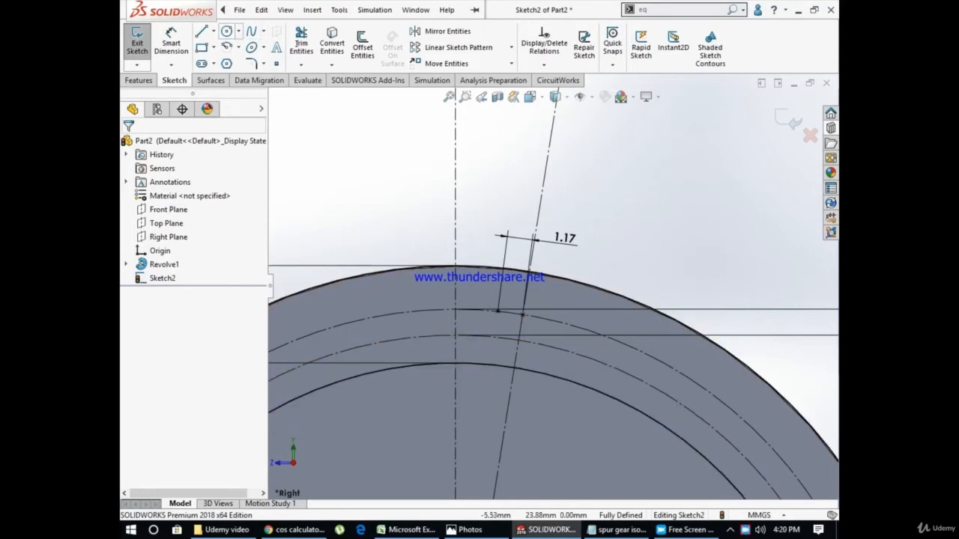
# Draw a 20 mm centerline from the half-cut point on the pitch circle to the origin
pyautogui.click(214, 31)
pyautogui.click(215, 62)
pyautogui.scroll(1, 520, 295)
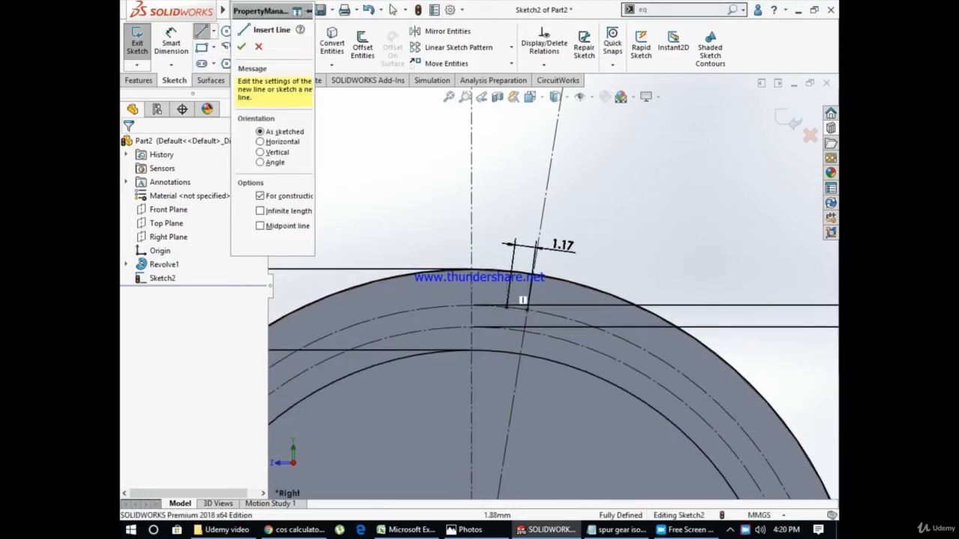
pyautogui.click(527, 310)
pyautogui.scroll(3, 526, 310)
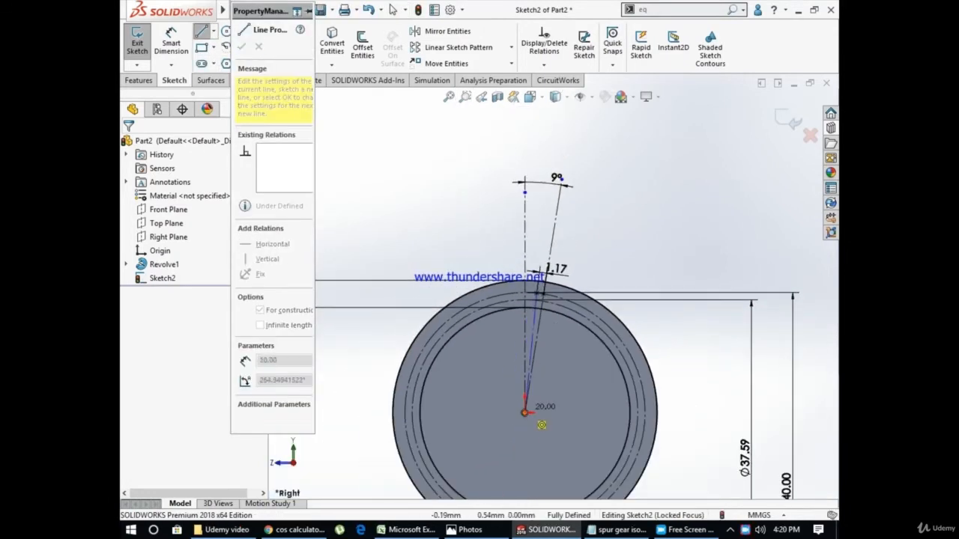
pyautogui.click(528, 411)
pyautogui.press('Escape')
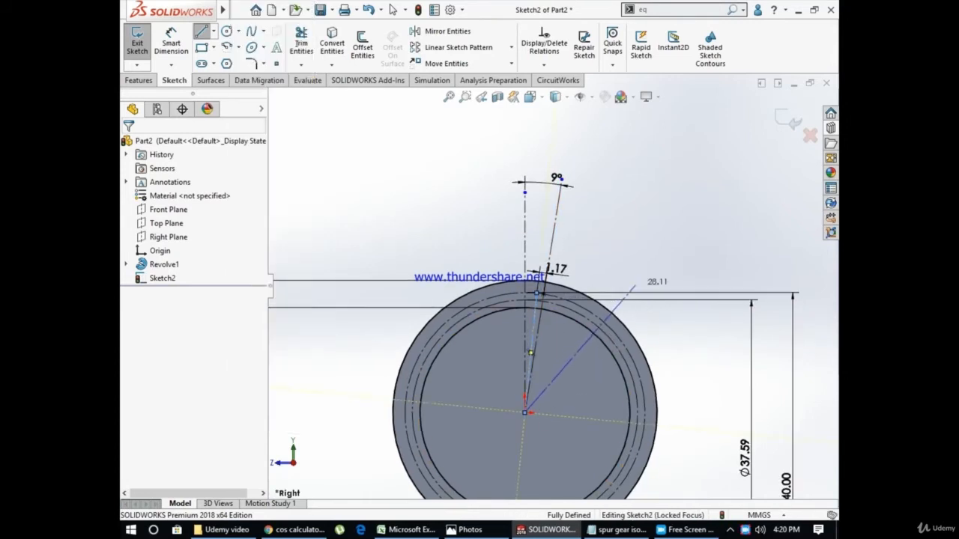
# Draw a short centerline about 1.17 mm long from the half-cut point to the 9° slanted centerline, just inside the pitch circle
pyautogui.scroll(-3, 497, 383)
pyautogui.scroll(-1, 462, 413)
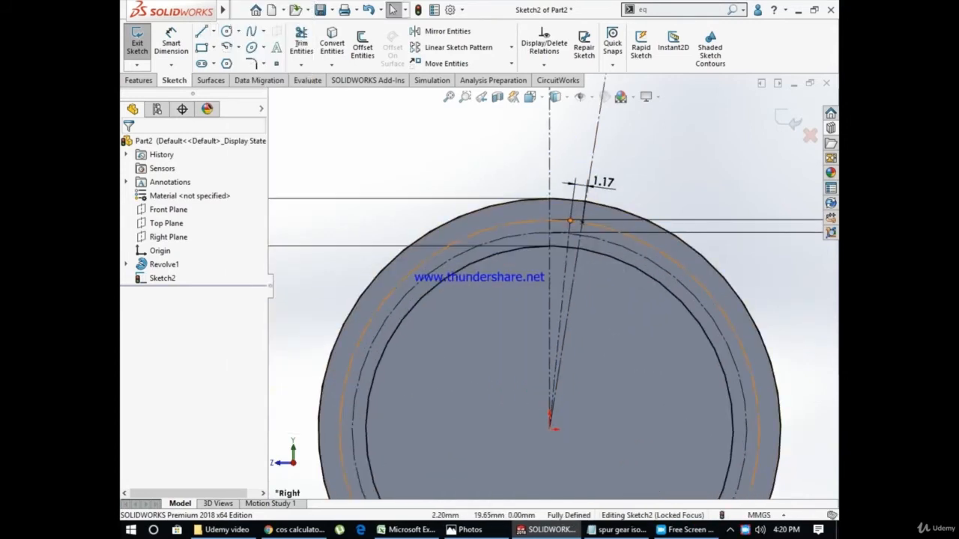
pyautogui.scroll(-2, 590, 223)
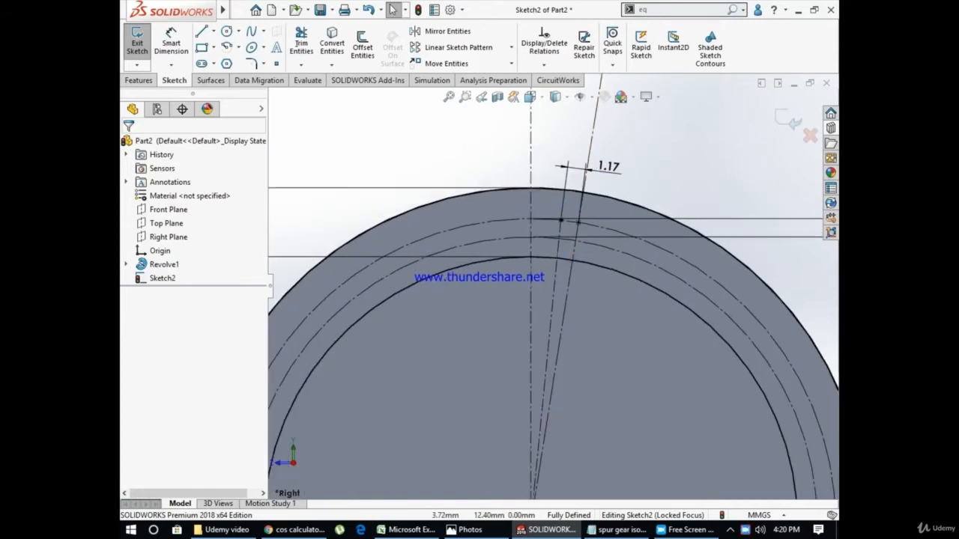
pyautogui.scroll(3, 586, 322)
pyautogui.scroll(-2, 567, 250)
pyautogui.scroll(-2, 496, 81)
pyautogui.scroll(-1, 542, 129)
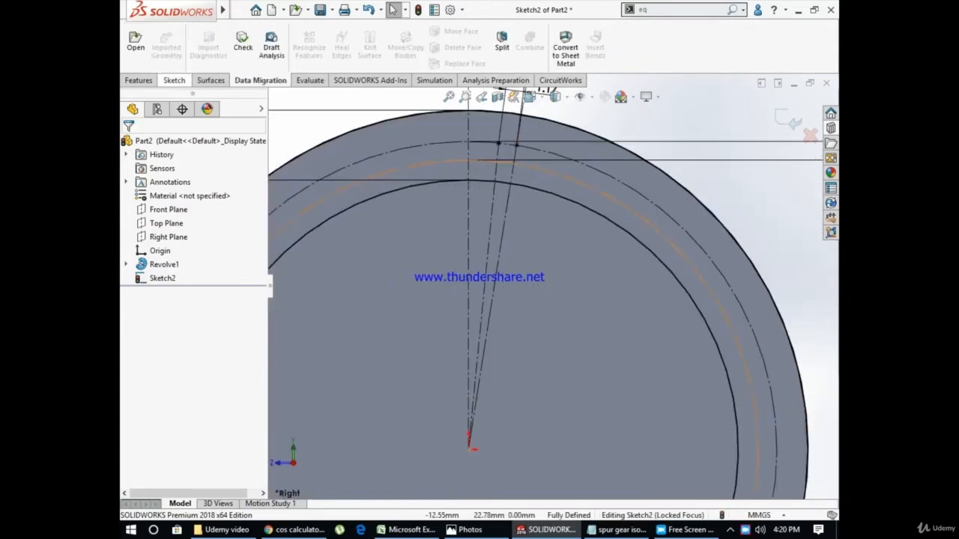
pyautogui.click(173, 80)
pyautogui.click(213, 32)
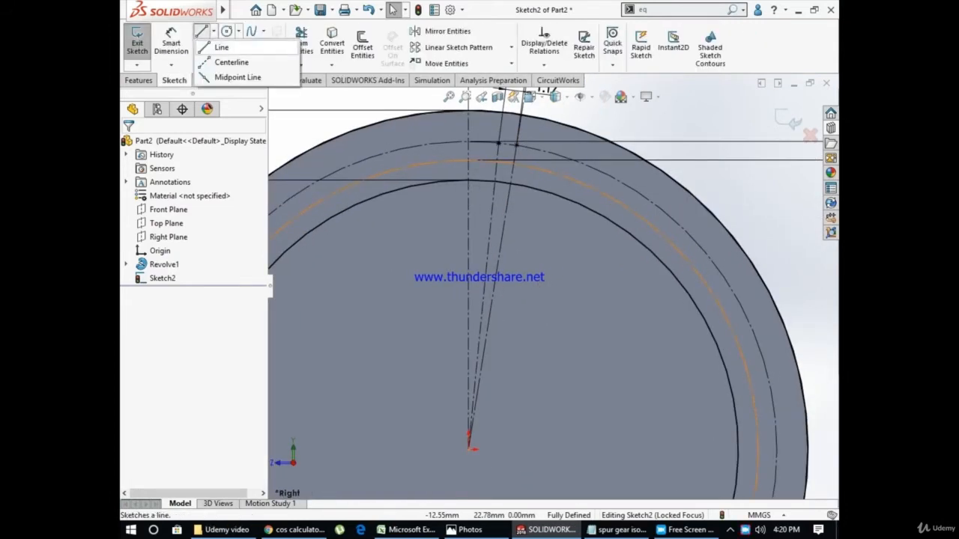
pyautogui.click(231, 62)
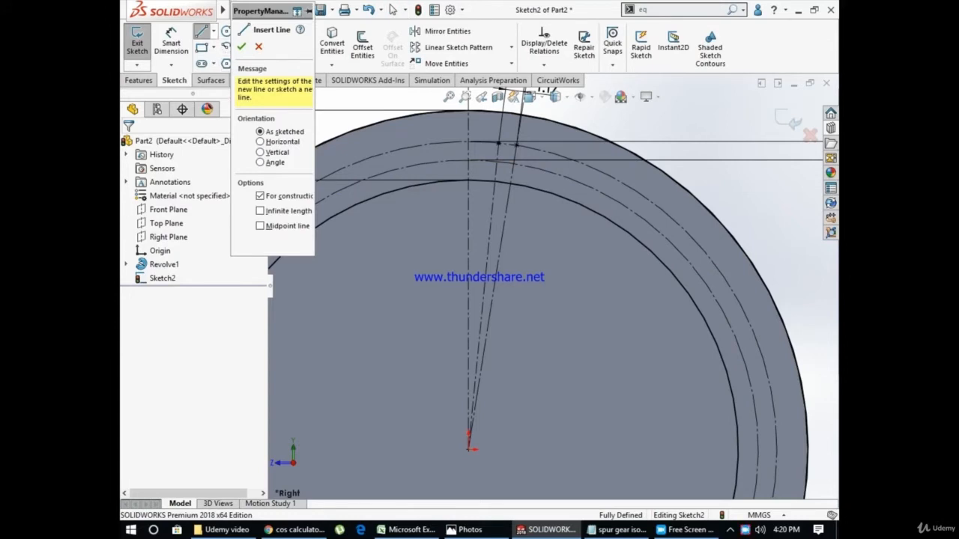
pyautogui.scroll(-5, 488, 128)
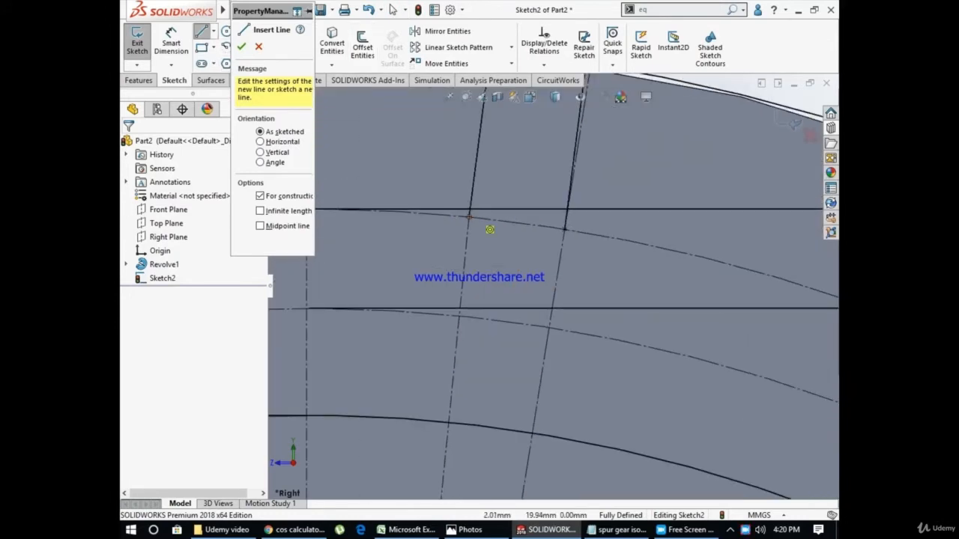
pyautogui.click(469, 217)
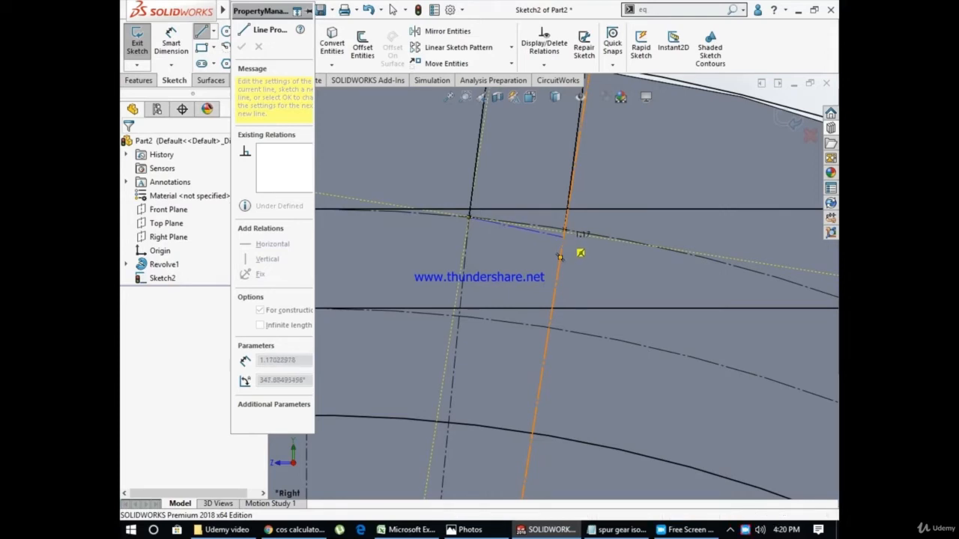
pyautogui.click(564, 235)
pyautogui.press('Escape')
# Make the short centerline perpendicular to the centerline running from the half-cut point to the origin
pyautogui.click(517, 227)
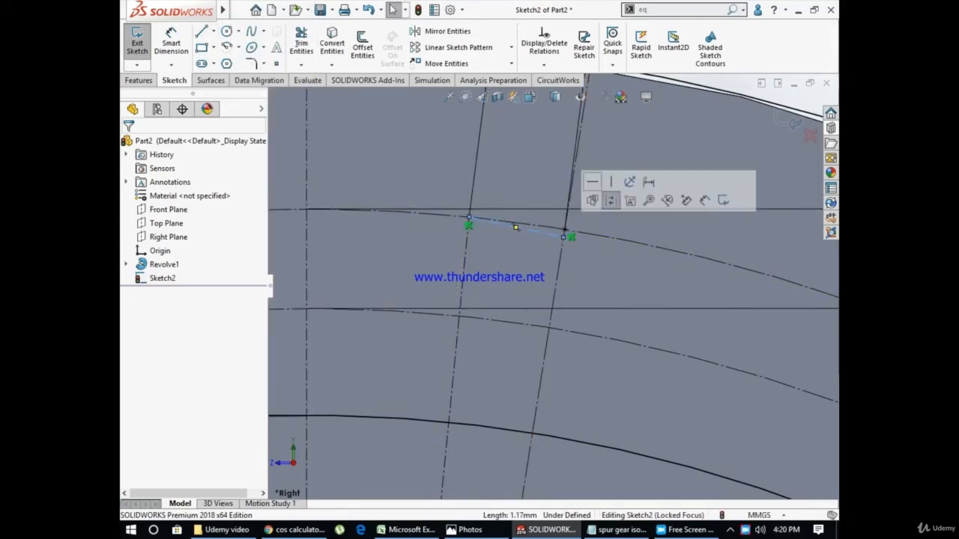
pyautogui.keyDown('ctrl'); pyautogui.click(461, 270); pyautogui.keyUp('ctrl')
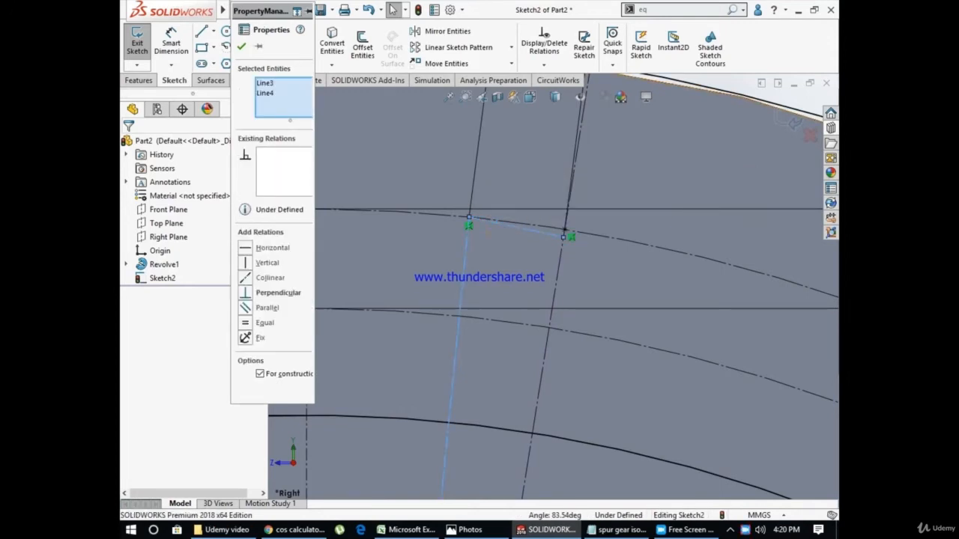
pyautogui.click(246, 293)
pyautogui.click(553, 197)
pyautogui.scroll(-6, 555, 199)
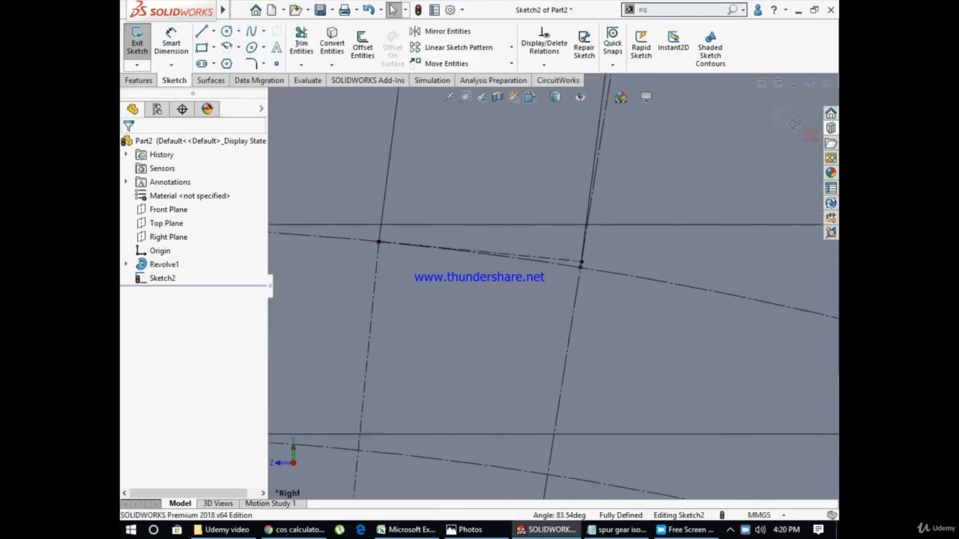
pyautogui.scroll(4, 550, 313)
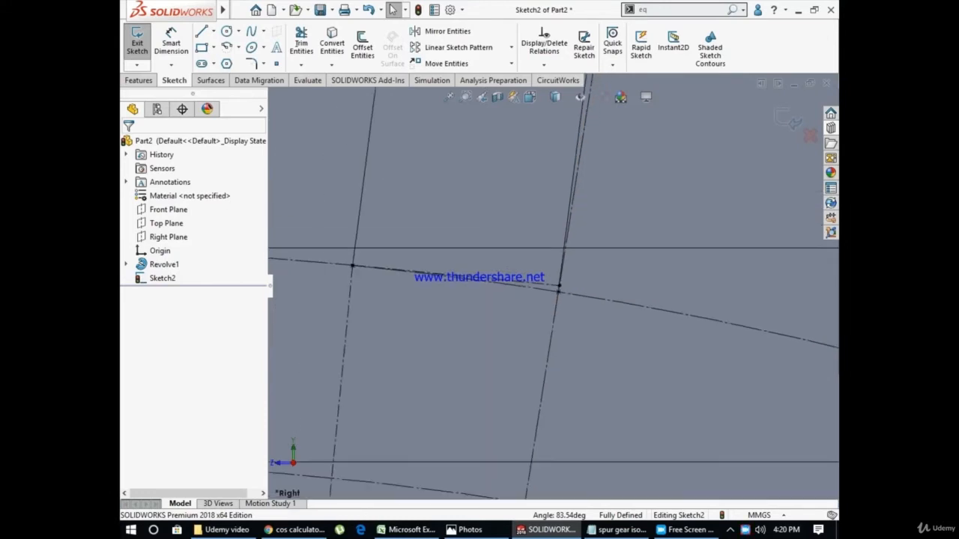
pyautogui.scroll(2, 549, 313)
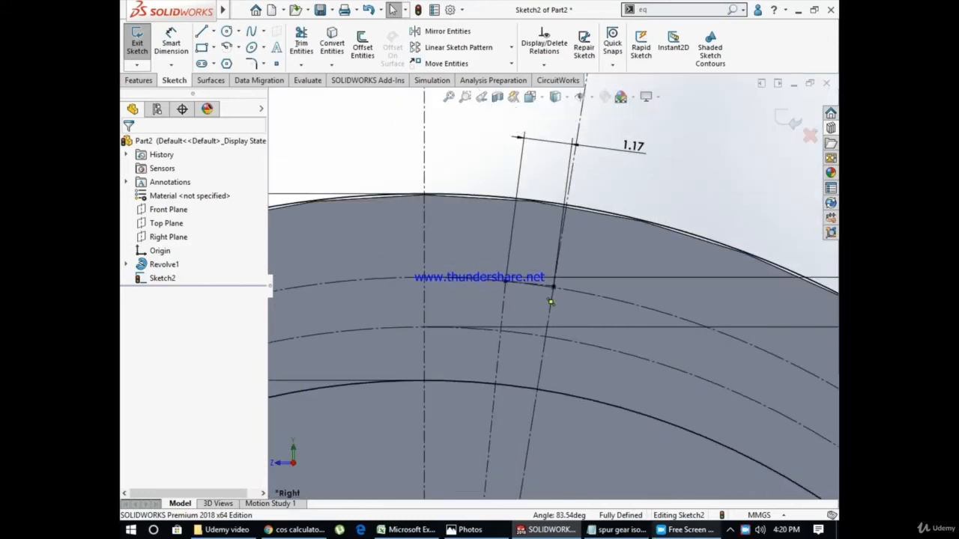
pyautogui.click(687, 529)
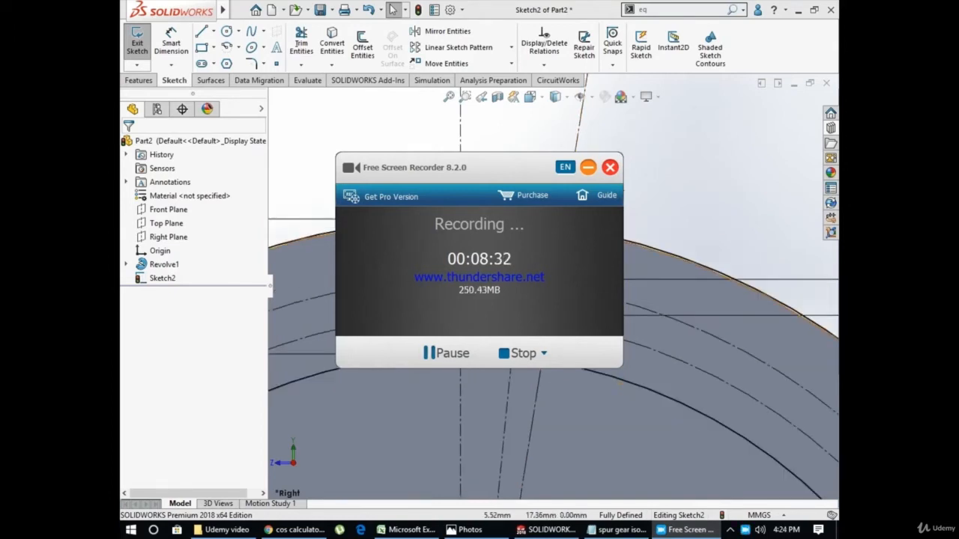
pyautogui.click(589, 167)
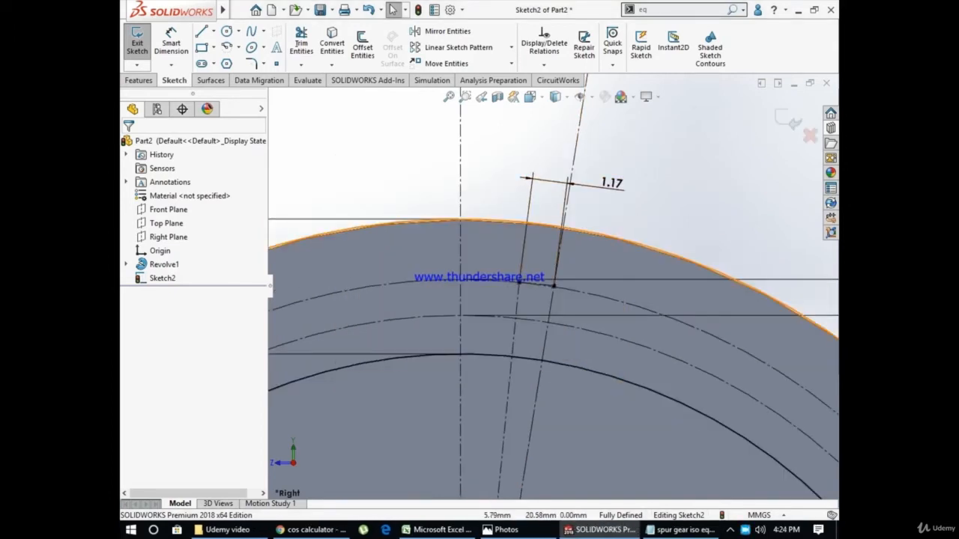
# Set the distance between the two pitch-circle points to 1.45 mm
pyautogui.doubleClick(611, 183)
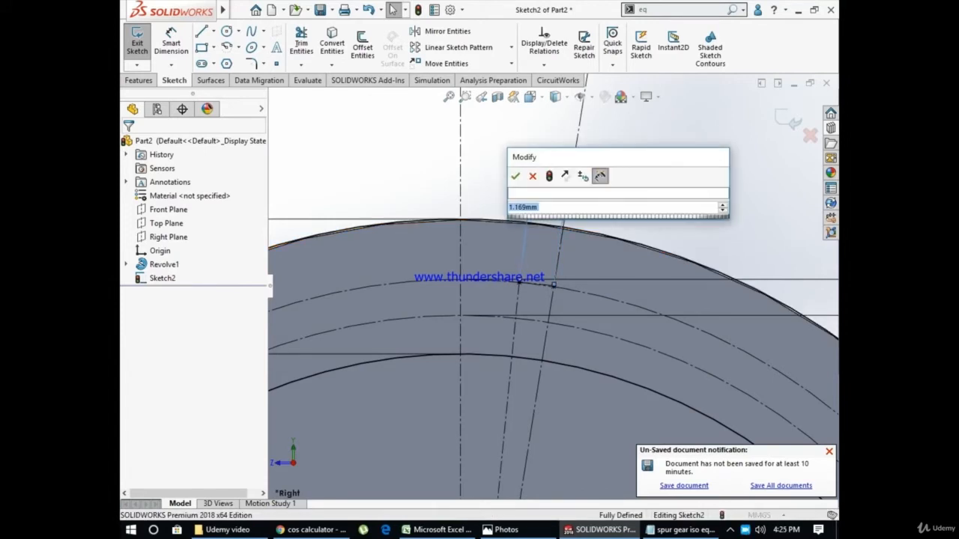
pyautogui.write('1.452')
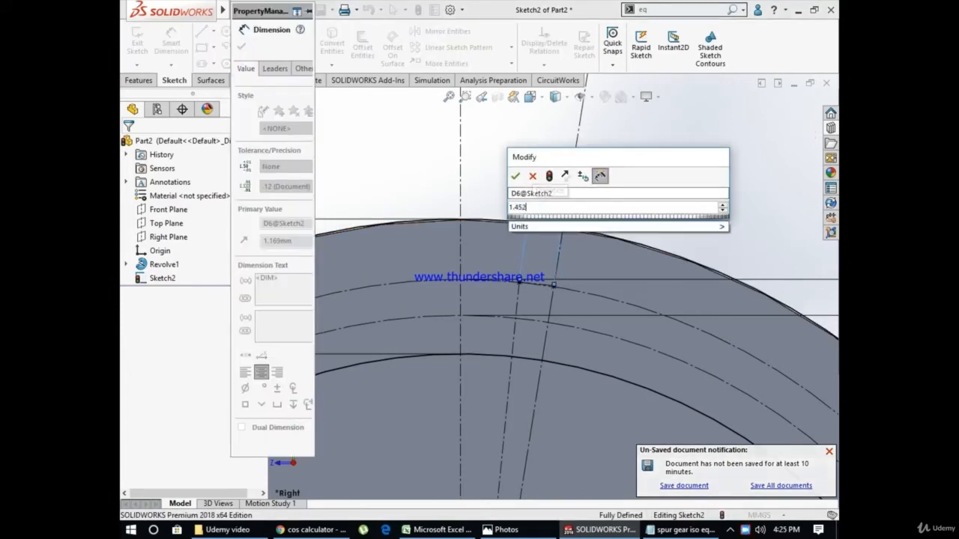
pyautogui.press('Return')
pyautogui.press('Escape')
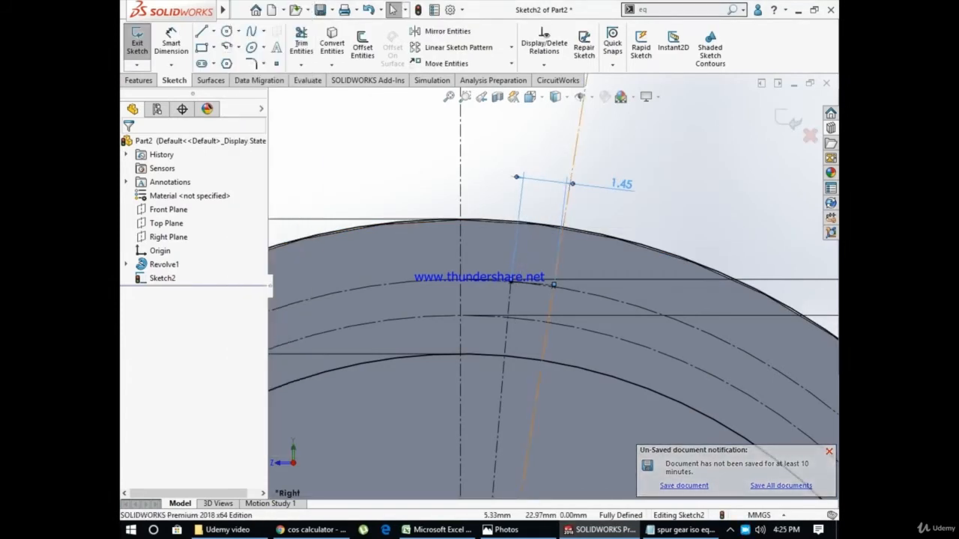
# Delete the short centerline between the half-cut point and the 9° slanted centerline
pyautogui.scroll(-5, 560, 282)
pyautogui.scroll(-4, 553, 283)
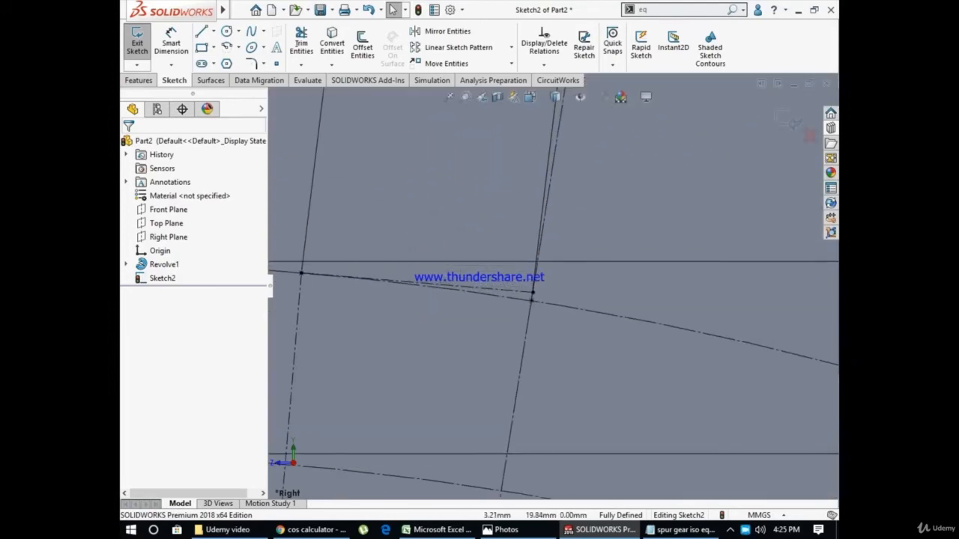
pyautogui.scroll(8, 552, 284)
pyautogui.scroll(-5, 545, 301)
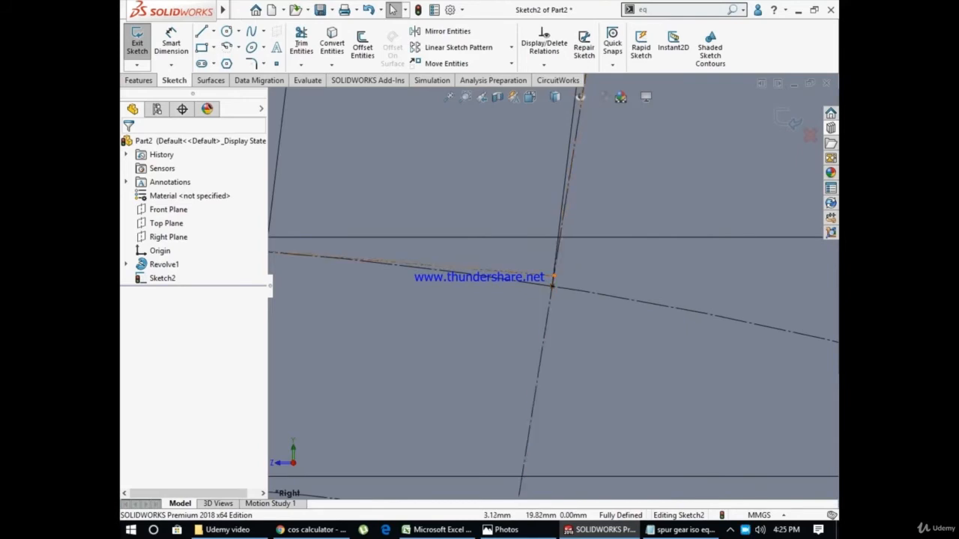
pyautogui.click(552, 278)
pyautogui.press('Escape')
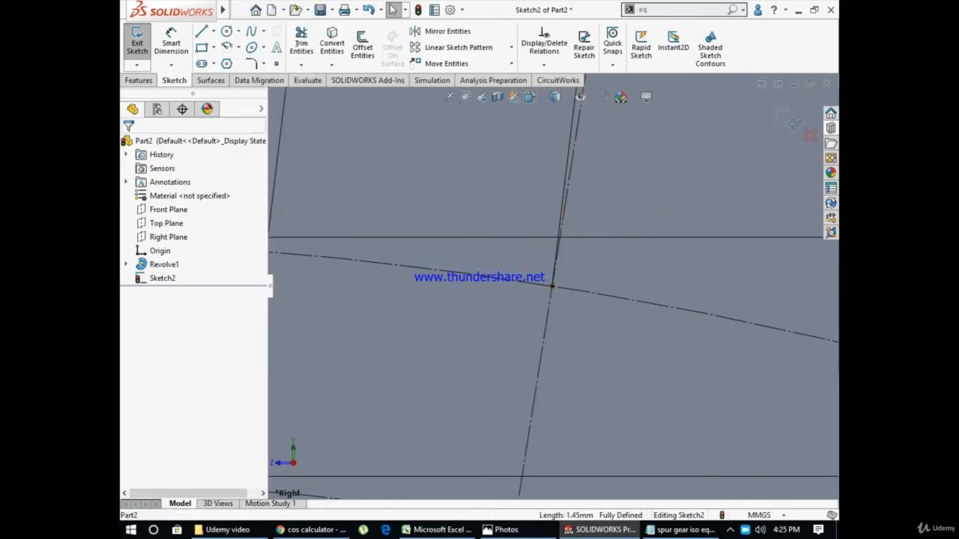
# Draw a construction line about 1.45 mm long from the half-cut point, perpendicular to the 9° slanted centerline
pyautogui.scroll(3, 552, 285)
pyautogui.scroll(2, 552, 286)
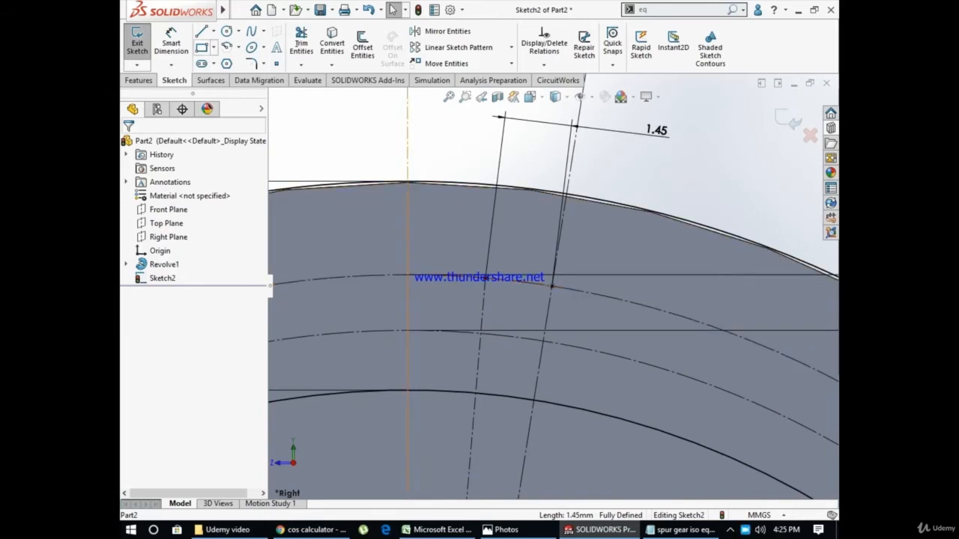
pyautogui.click(201, 31)
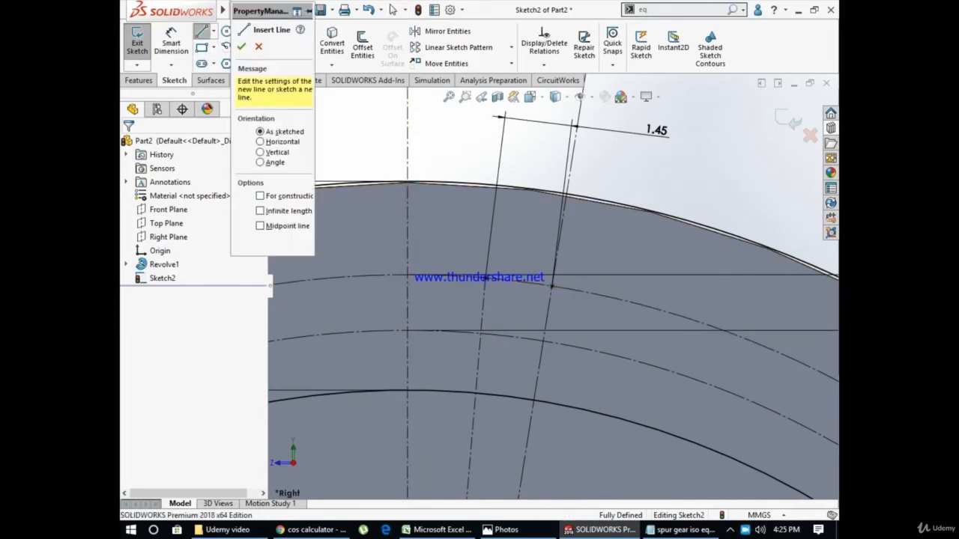
pyautogui.scroll(-3, 553, 288)
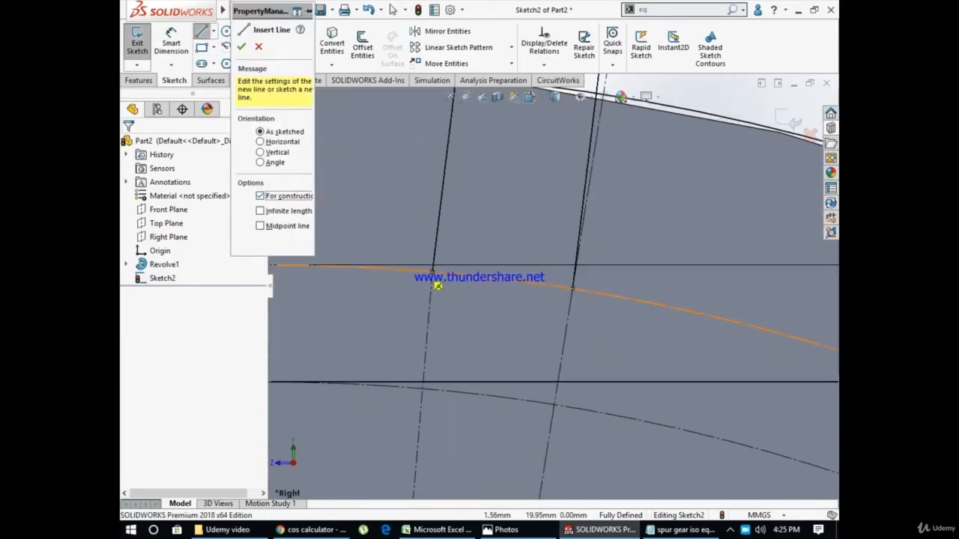
pyautogui.click(452, 287)
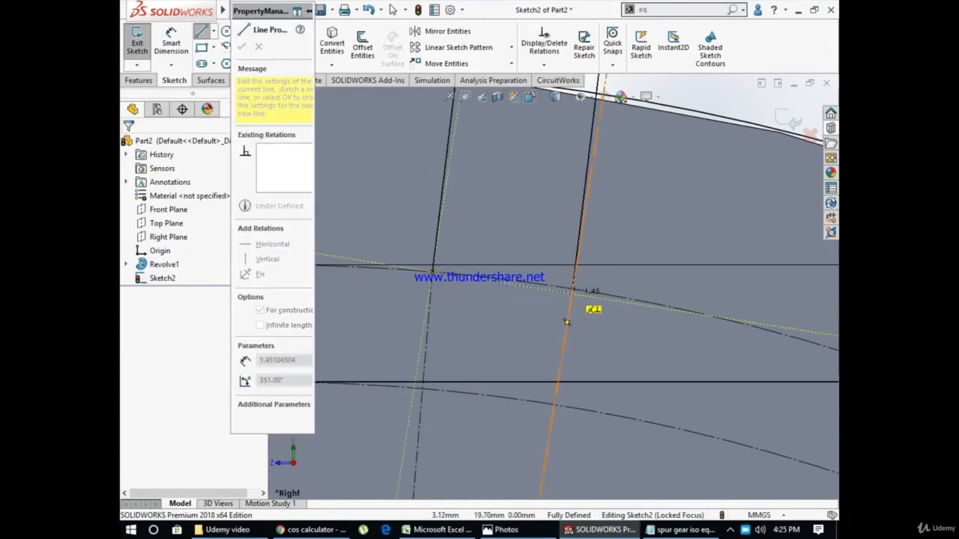
pyautogui.click(573, 294)
pyautogui.press('Escape')
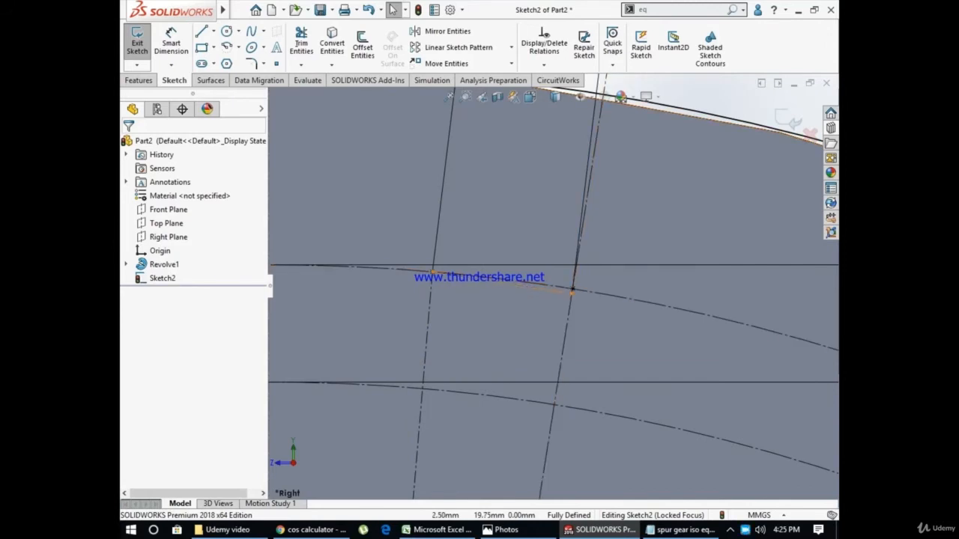
pyautogui.click(574, 289)
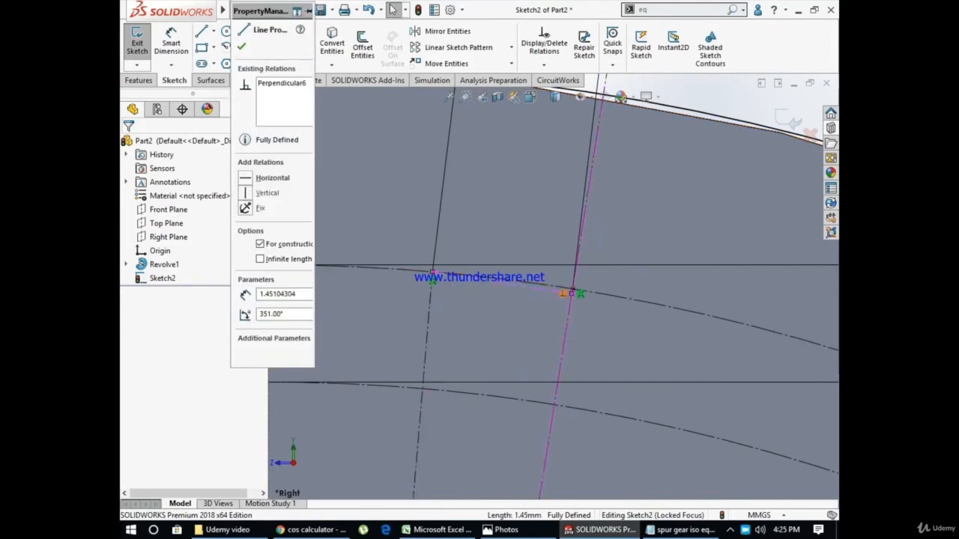
pyautogui.press('Escape')
# Place a sketch point on the base circle, on the far side of the 9° centerline from the half-cut point
pyautogui.scroll(2, 563, 291)
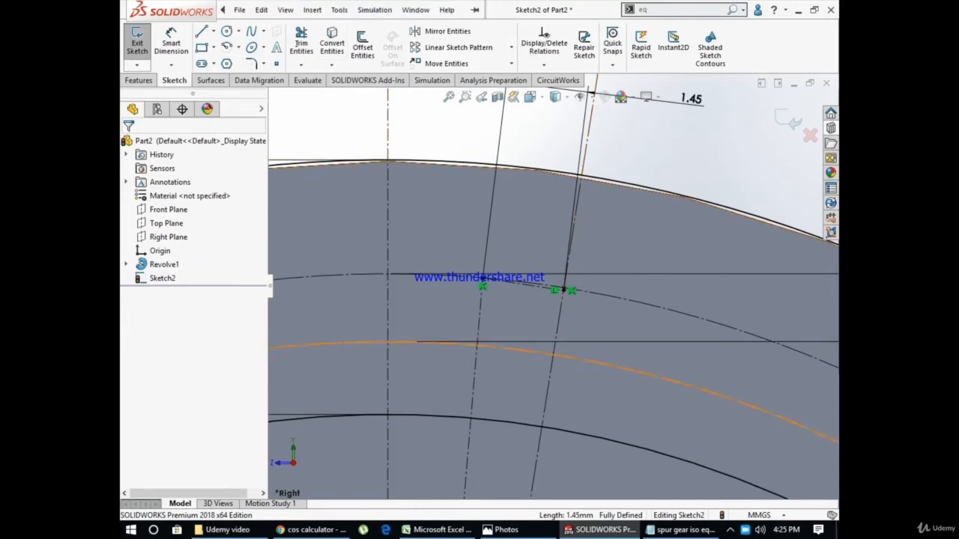
pyautogui.scroll(1, 563, 289)
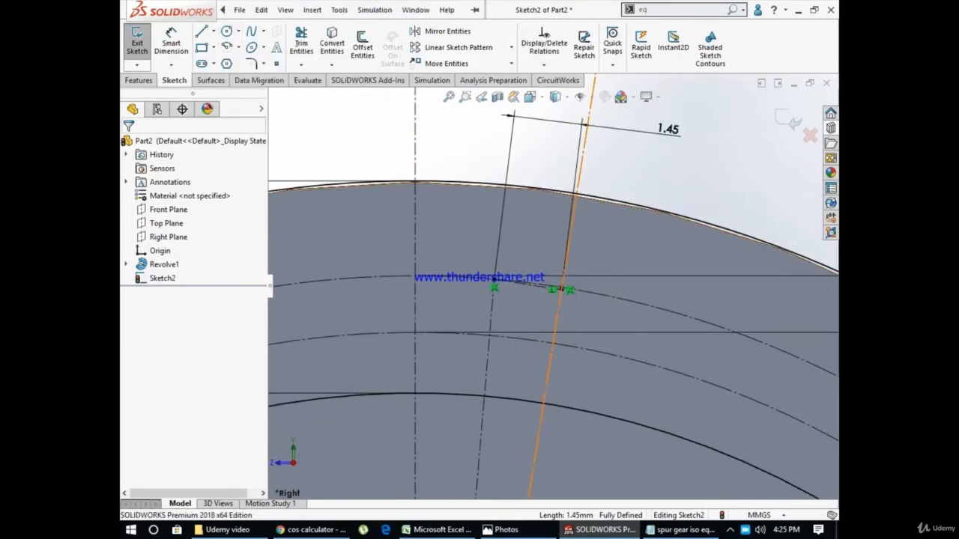
pyautogui.scroll(1, 563, 290)
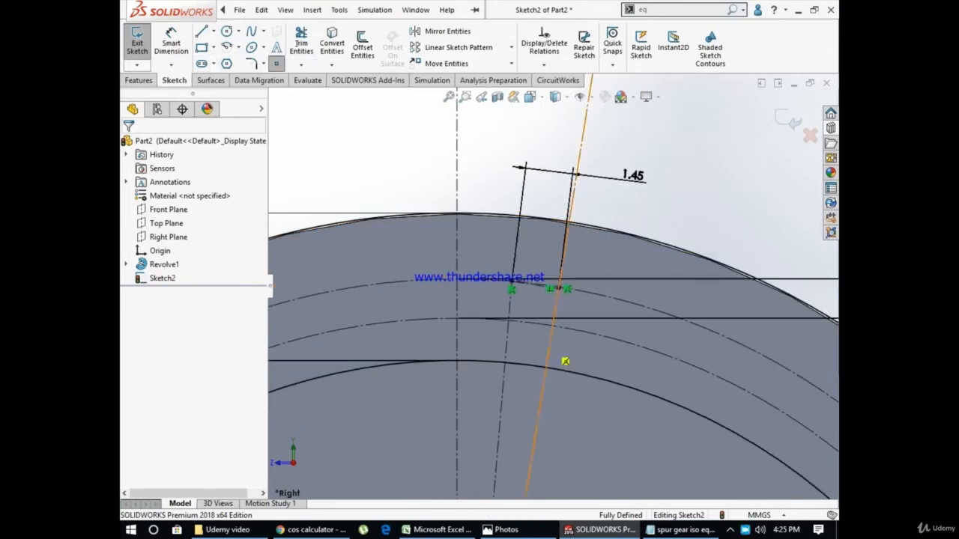
pyautogui.scroll(2, 554, 285)
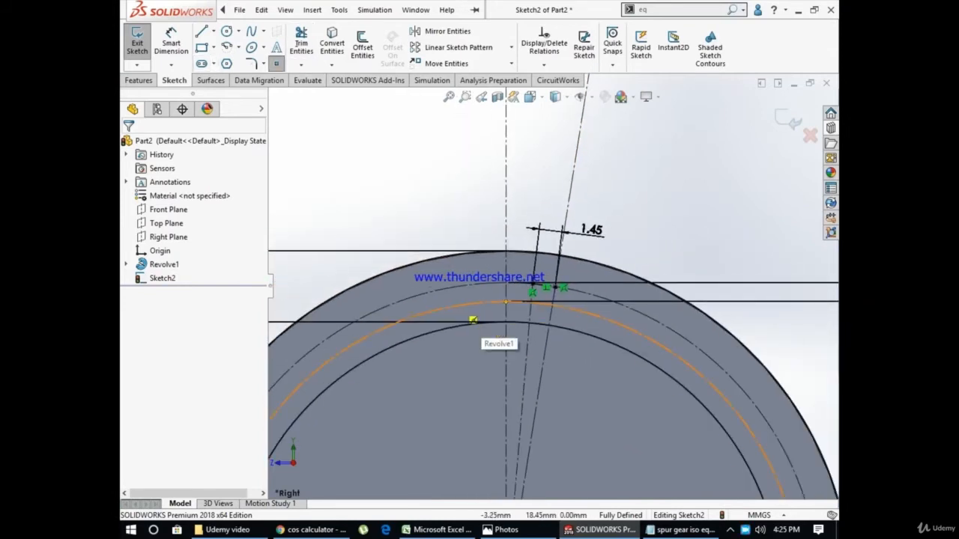
pyautogui.scroll(1, 560, 285)
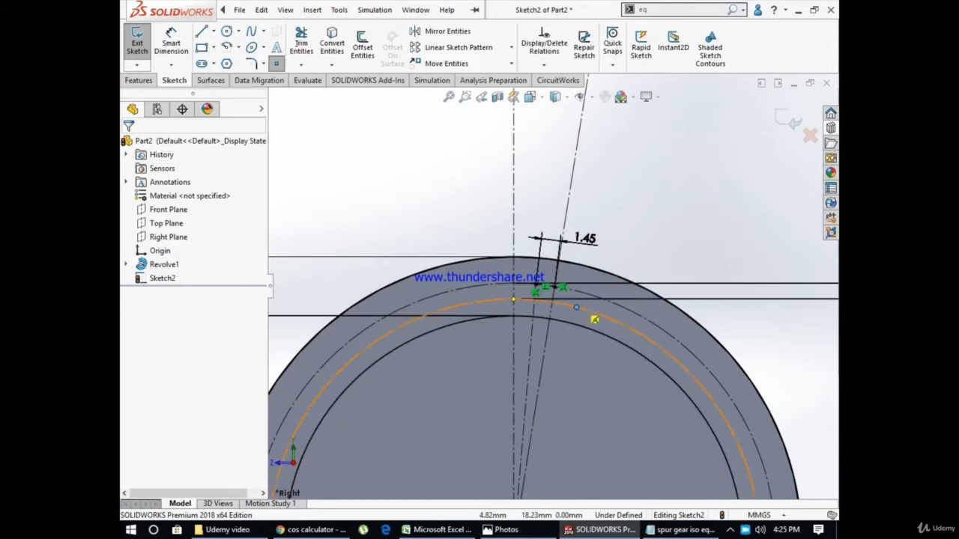
pyautogui.click(576, 307)
pyautogui.scroll(-3, 651, 307)
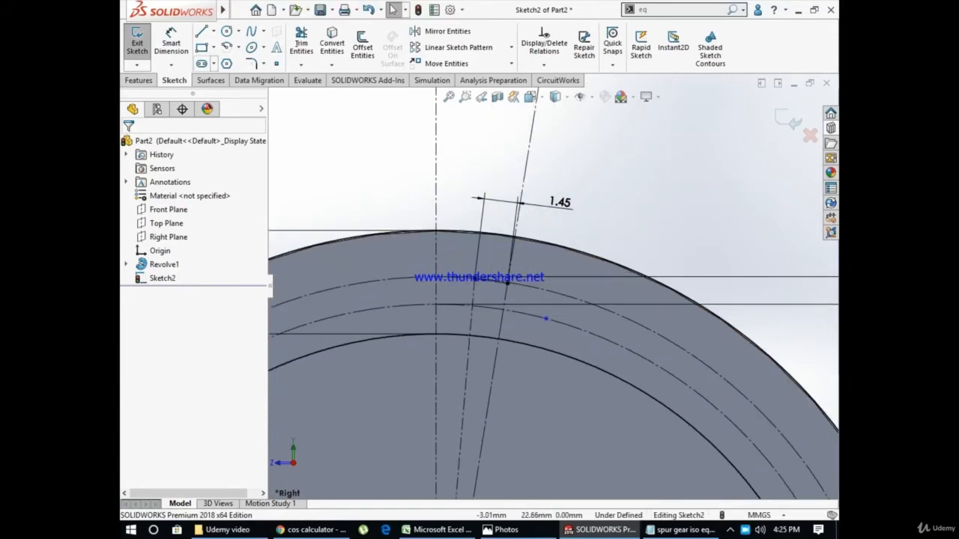
# Dimension the distance from the half-cut point to the base-circle point and set it to the spreadsheet's flank radius, 8 mm
pyautogui.click(171, 42)
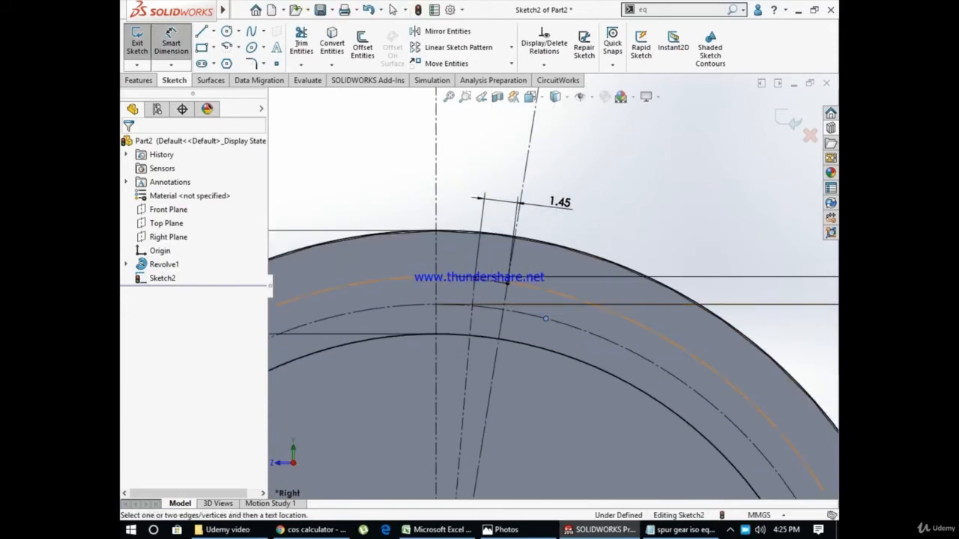
pyautogui.click(546, 319)
pyautogui.click(506, 283)
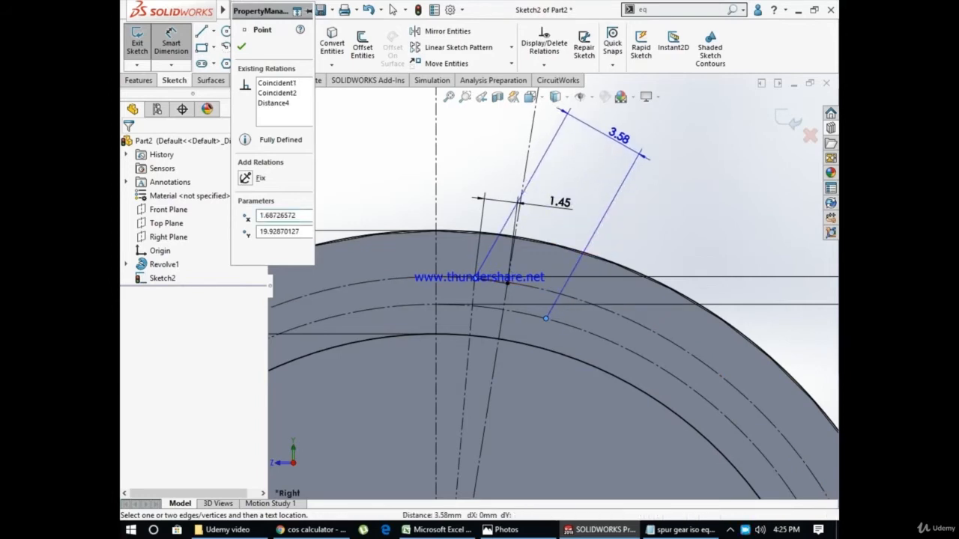
pyautogui.click(620, 135)
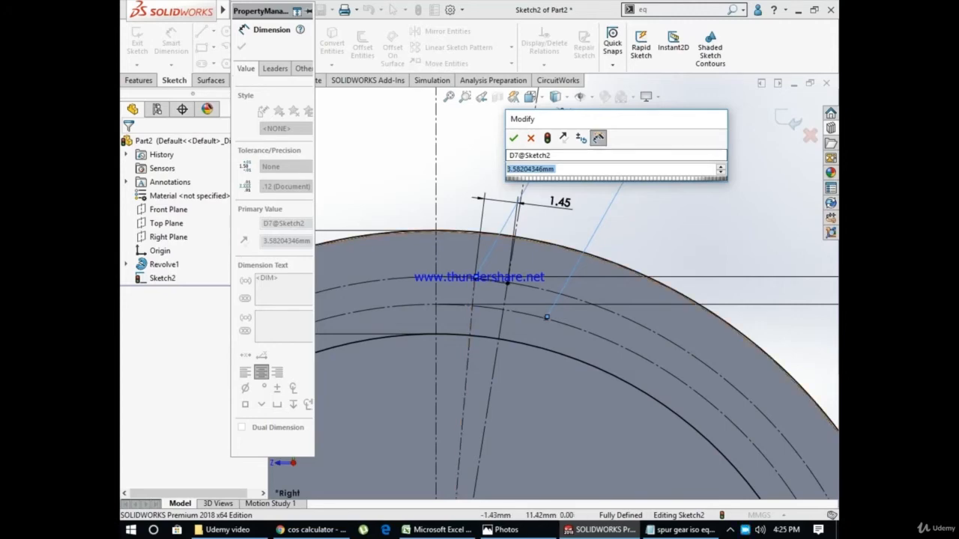
pyautogui.click(439, 529)
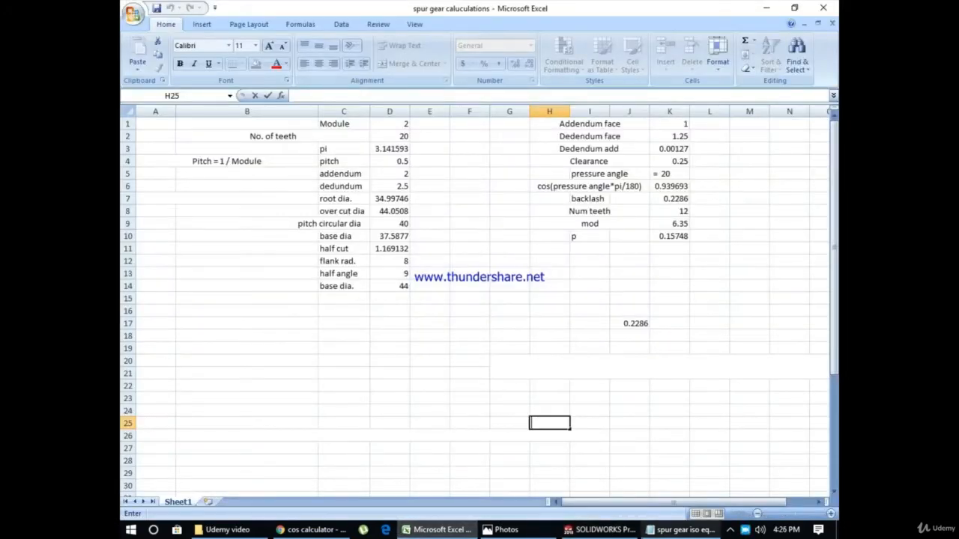
pyautogui.click(599, 530)
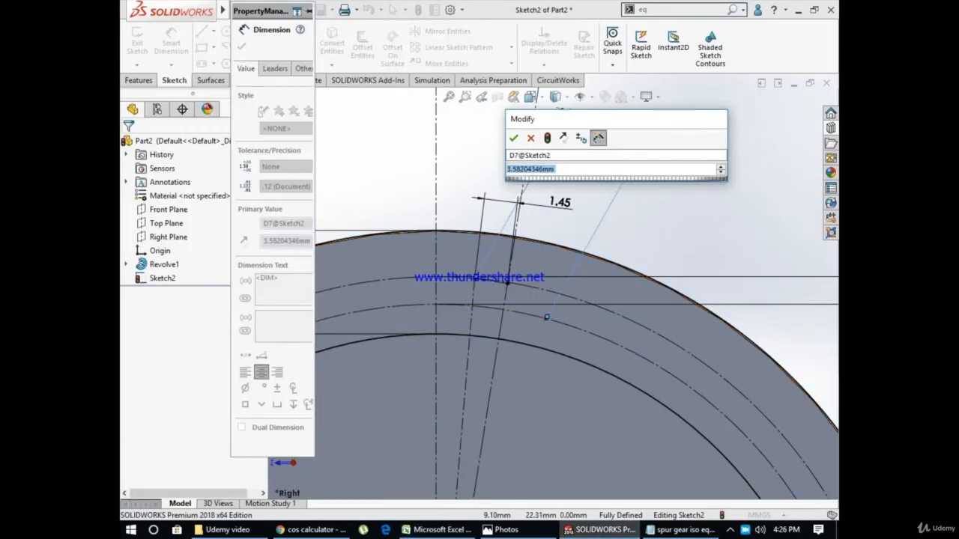
pyautogui.write('8')
pyautogui.press('Return')
pyautogui.press('Escape')
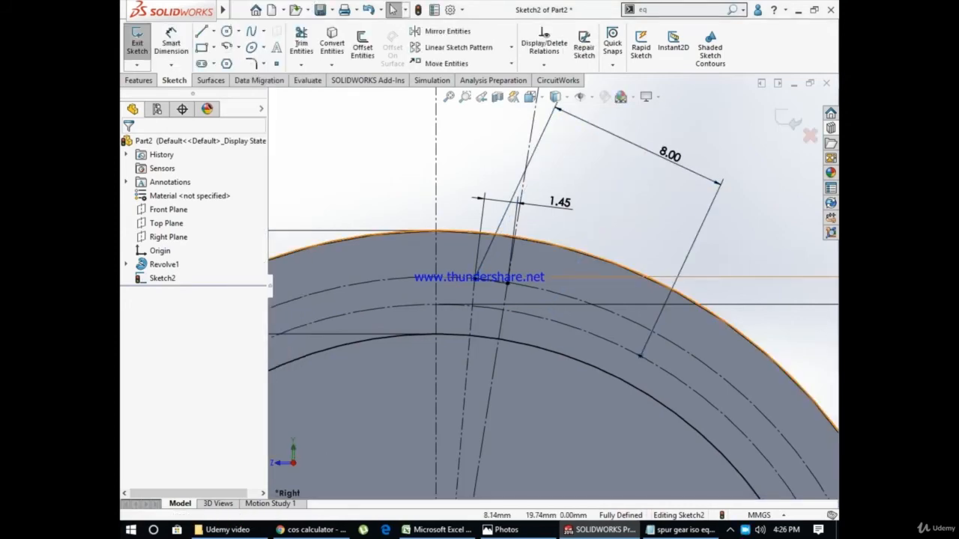
# Try a centerpoint arc of about 3.27 mm radius around the base-circle point, ending on the root circle
pyautogui.scroll(5, 598, 276)
pyautogui.scroll(3, 603, 258)
pyautogui.scroll(-7, 603, 258)
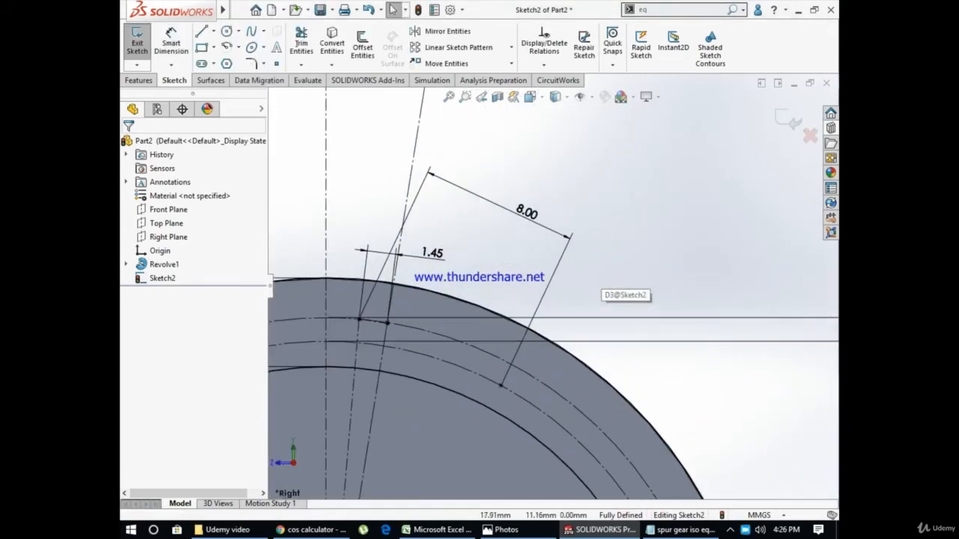
pyautogui.scroll(2, 711, 212)
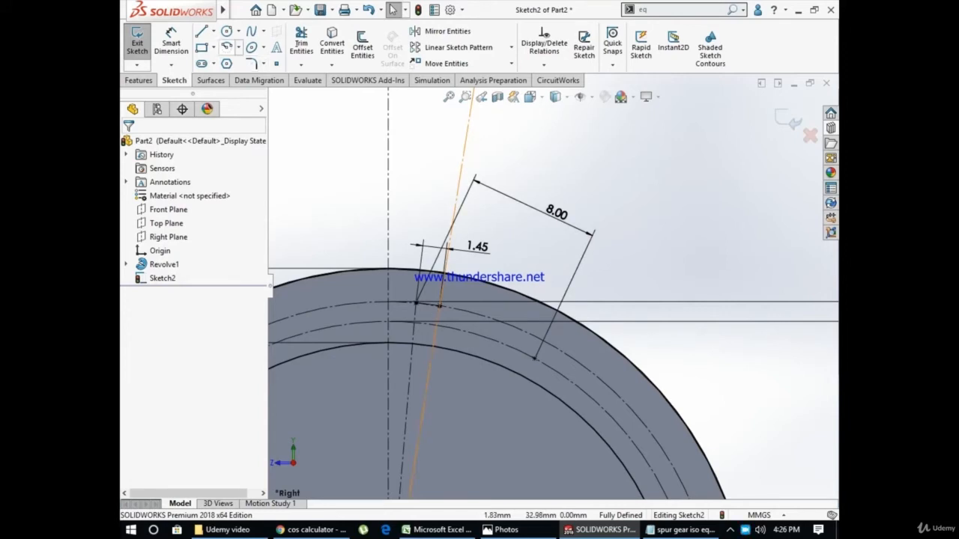
pyautogui.click(226, 47)
pyautogui.scroll(2, 552, 286)
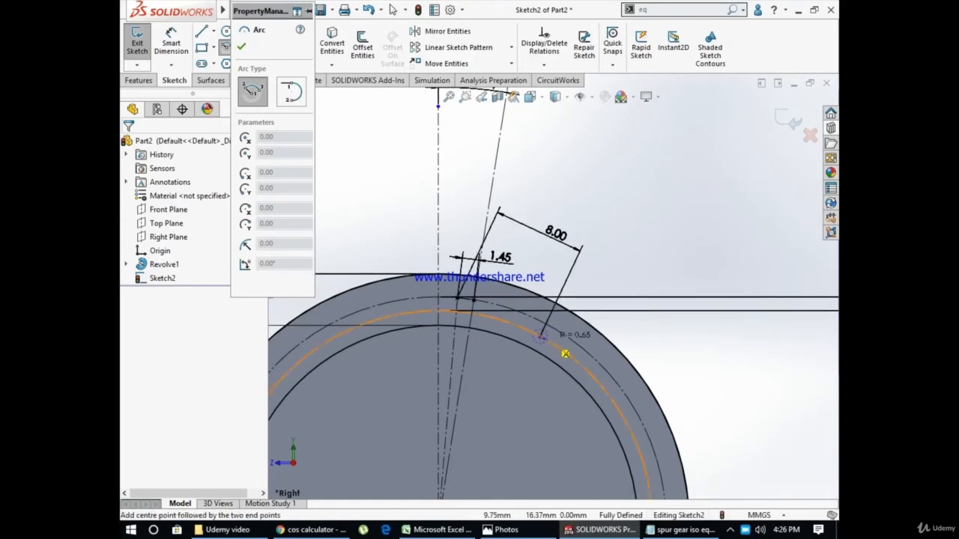
pyautogui.click(541, 337)
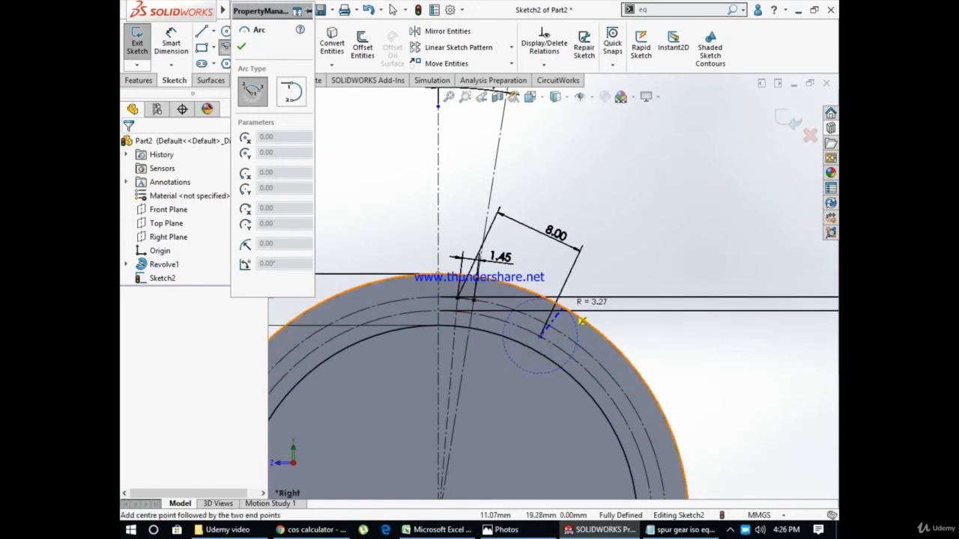
pyautogui.click(583, 321)
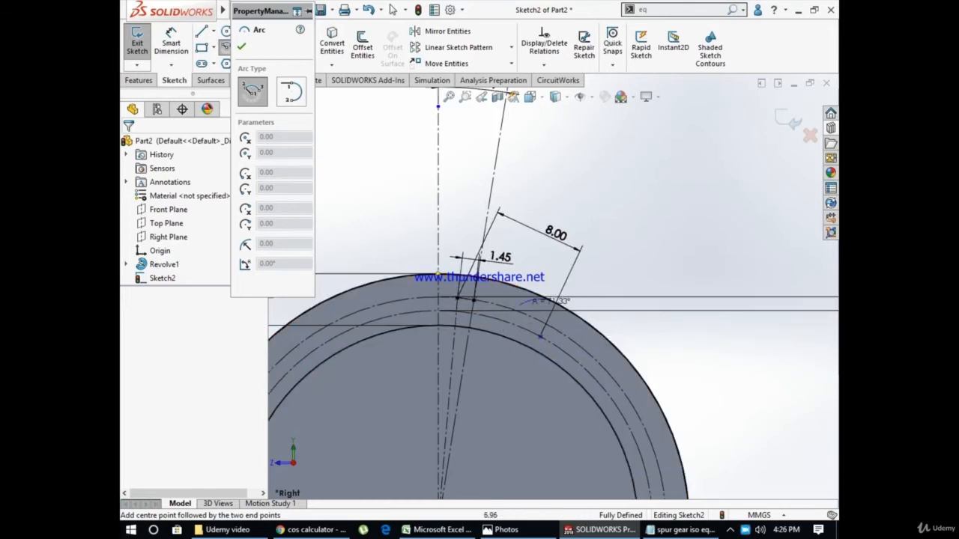
pyautogui.click(503, 335)
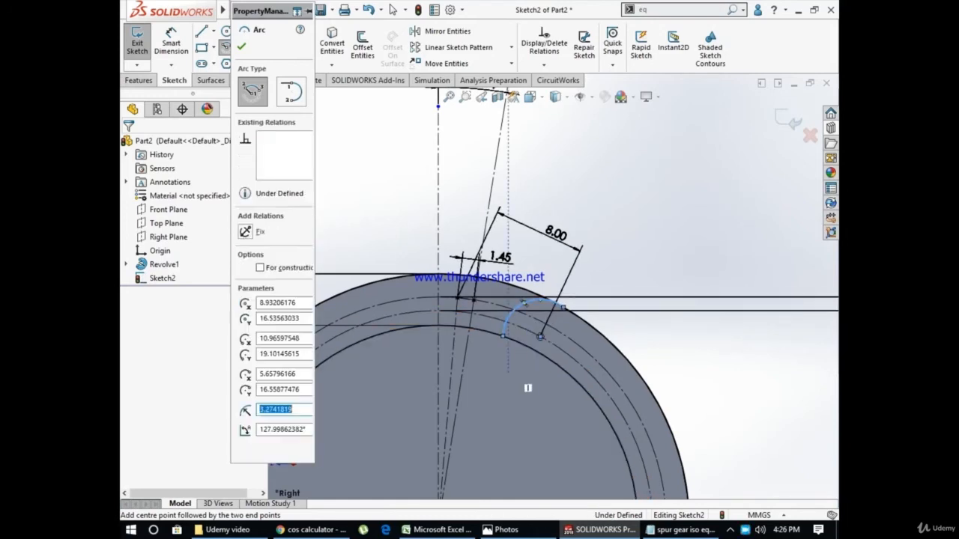
pyautogui.press('Escape')
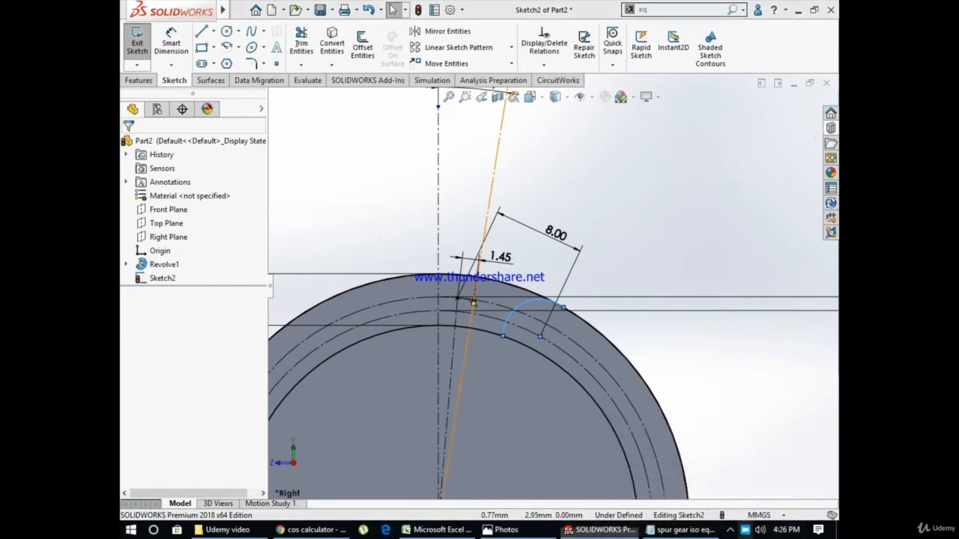
pyautogui.rightClick(745, 529)
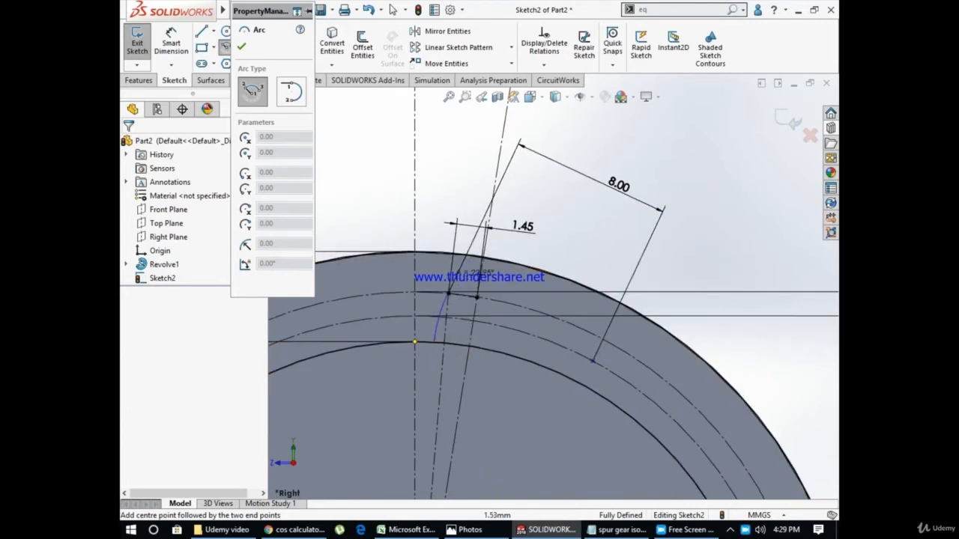
# Draw the tooth flank arc centered on the base-circle point, from the root circle to the outer circle, with an 8 mm radius
pyautogui.click(473, 257)
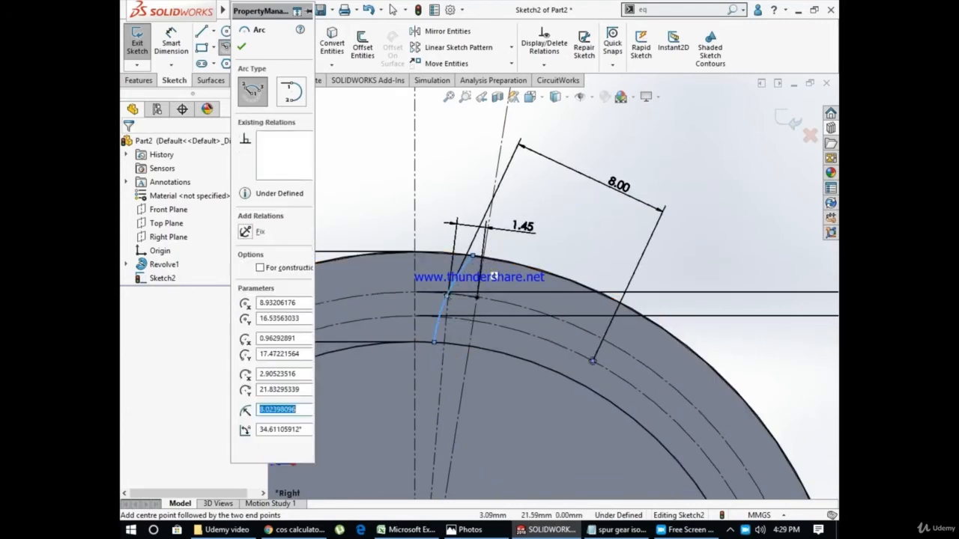
pyautogui.write('8.00')
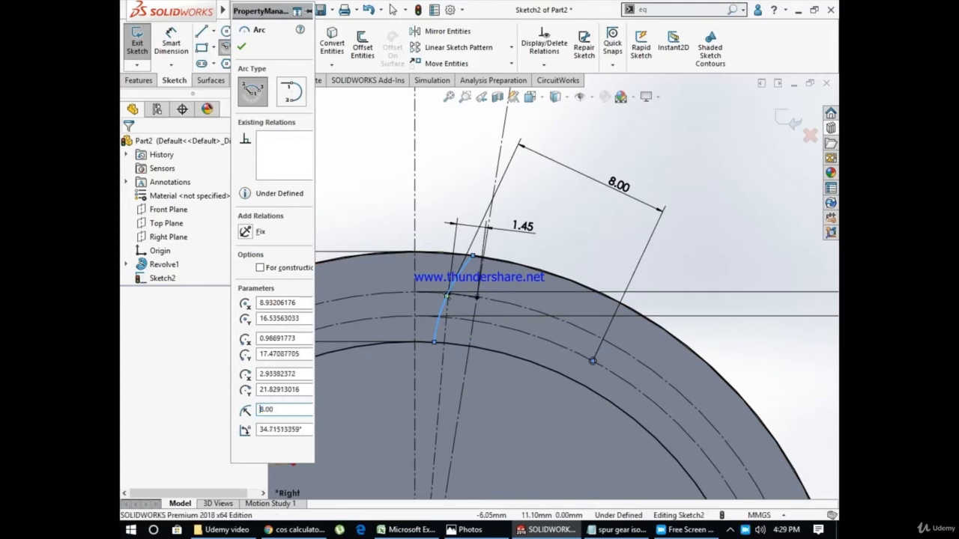
pyautogui.press('Escape')
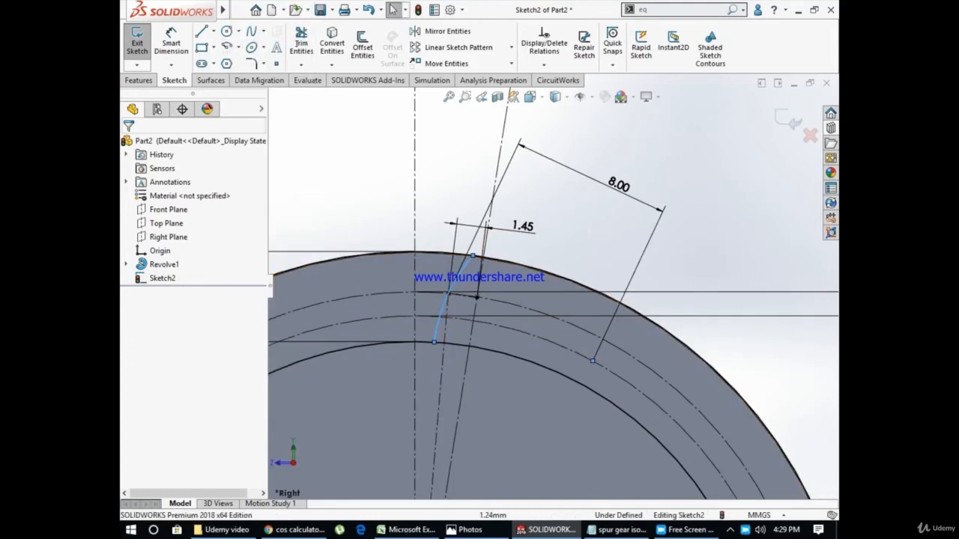
# Trim the outer circle beyond the flank arc and the root circle between the flank arc and the neighbouring angled centerline
pyautogui.click(315, 10)
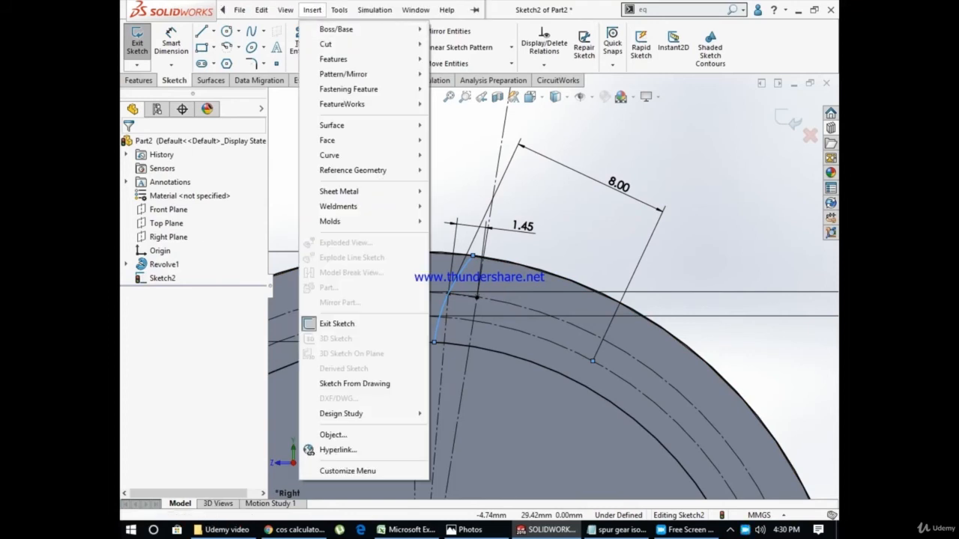
pyautogui.click(301, 42)
pyautogui.scroll(-1, 482, 266)
pyautogui.scroll(-2, 491, 261)
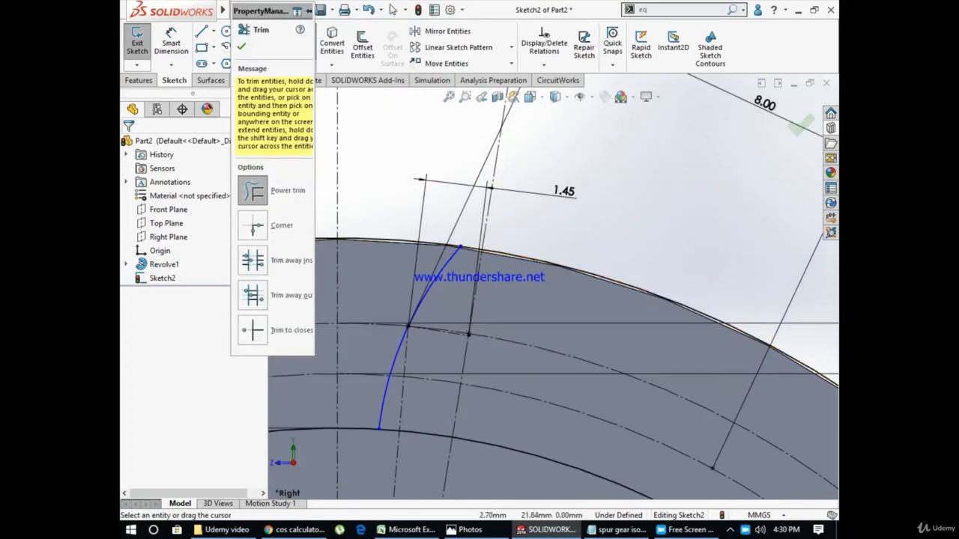
pyautogui.moveTo(514, 244); pyautogui.dragTo(510, 255)
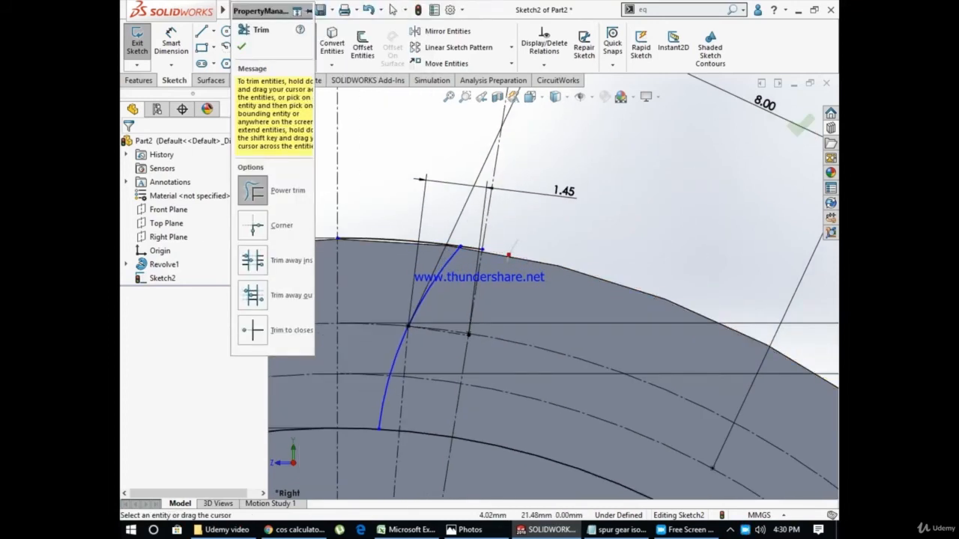
pyautogui.scroll(-3, 430, 254)
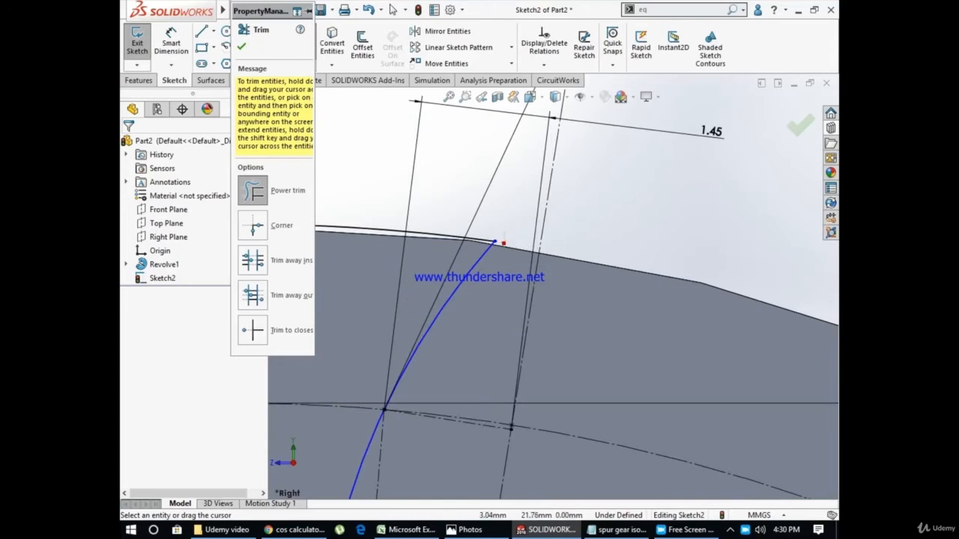
pyautogui.scroll(4, 552, 286)
pyautogui.scroll(-2, 432, 360)
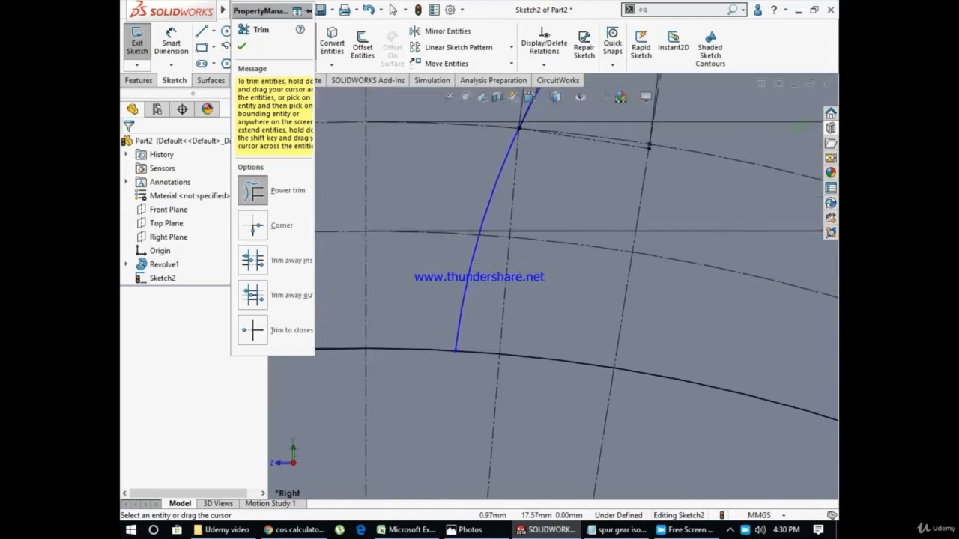
pyautogui.press('Escape')
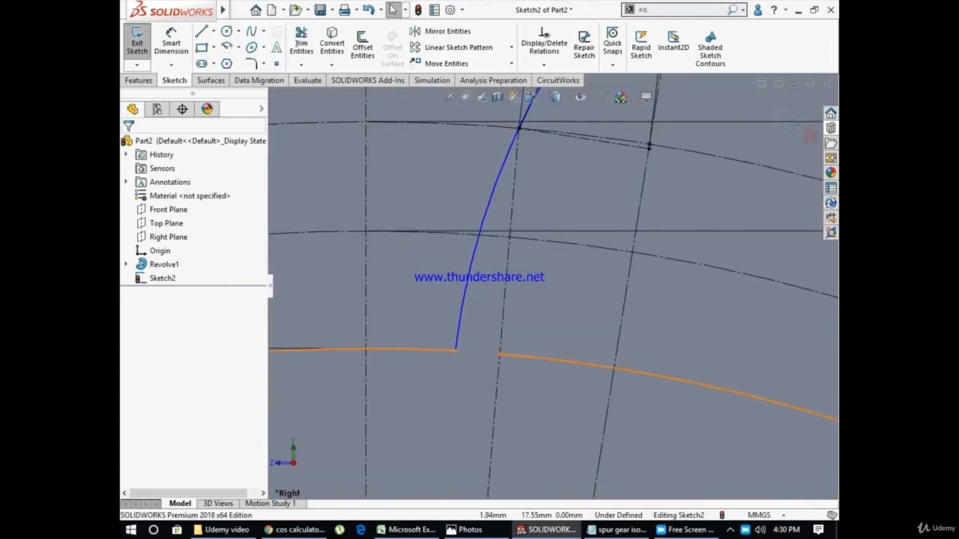
# Mirror the tooth flank arc and the outer circle segment about the vertical centerline, keeping the originals
pyautogui.scroll(1, 538, 365)
pyautogui.scroll(6, 540, 305)
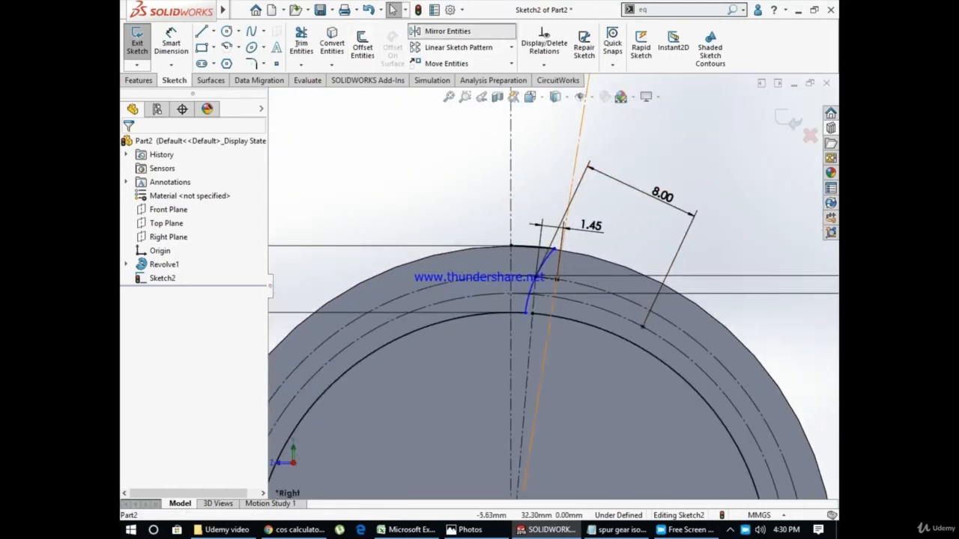
pyautogui.click(447, 31)
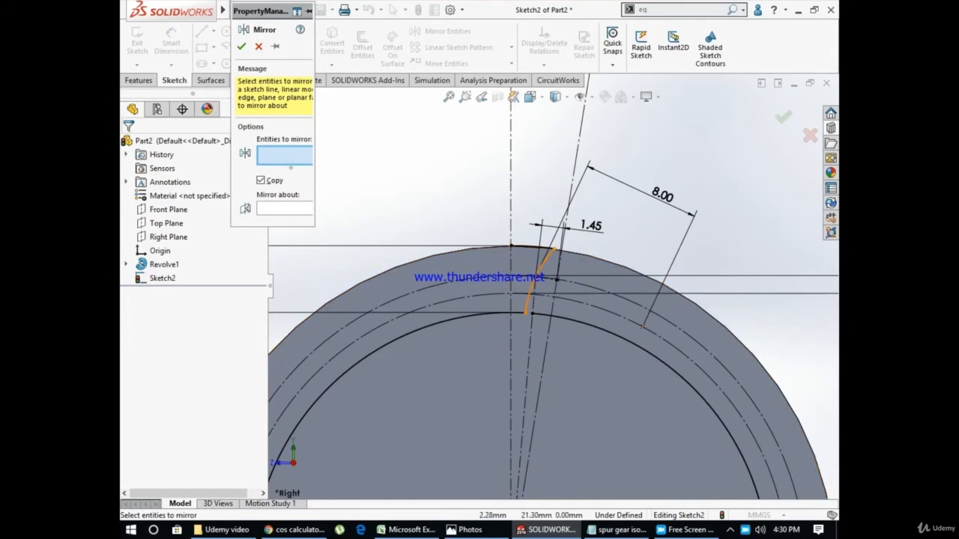
pyautogui.click(545, 258)
pyautogui.click(531, 247)
pyautogui.click(285, 219)
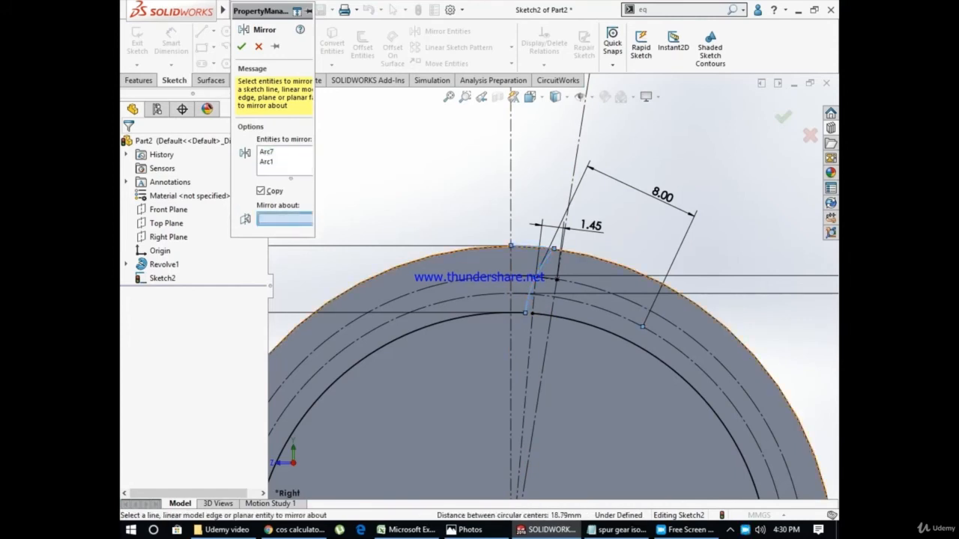
pyautogui.click(510, 195)
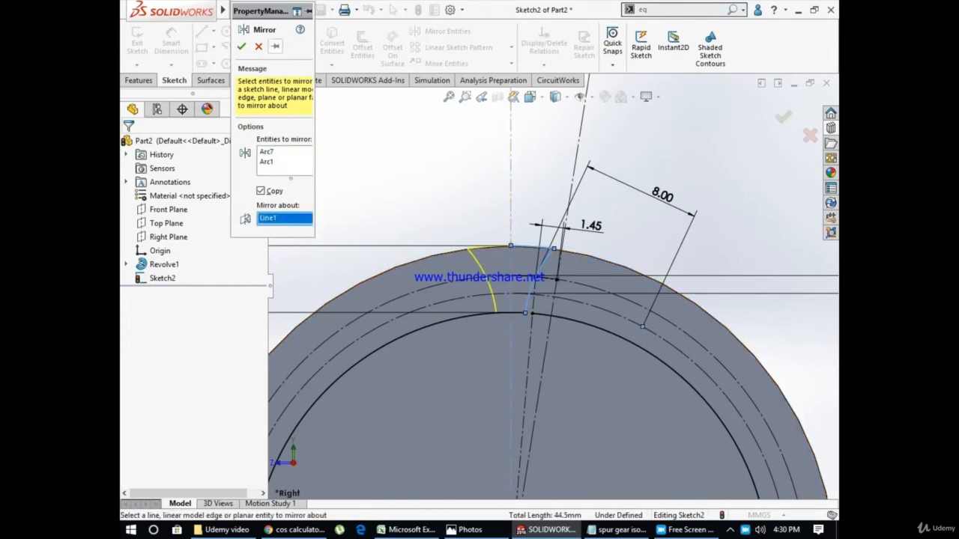
pyautogui.click(241, 47)
# Trim away the long remainder of the root circle outside the tooth gap profile
pyautogui.scroll(-3, 504, 326)
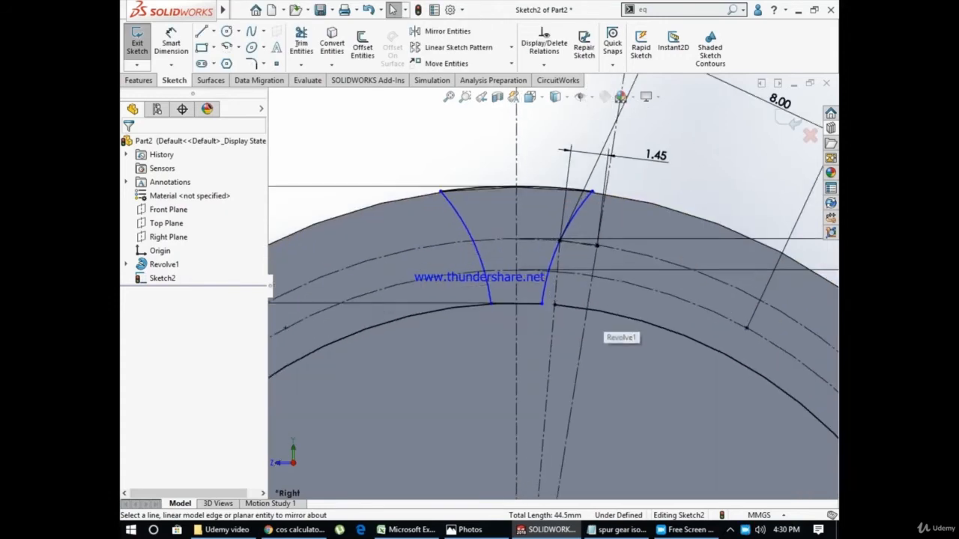
pyautogui.click(301, 41)
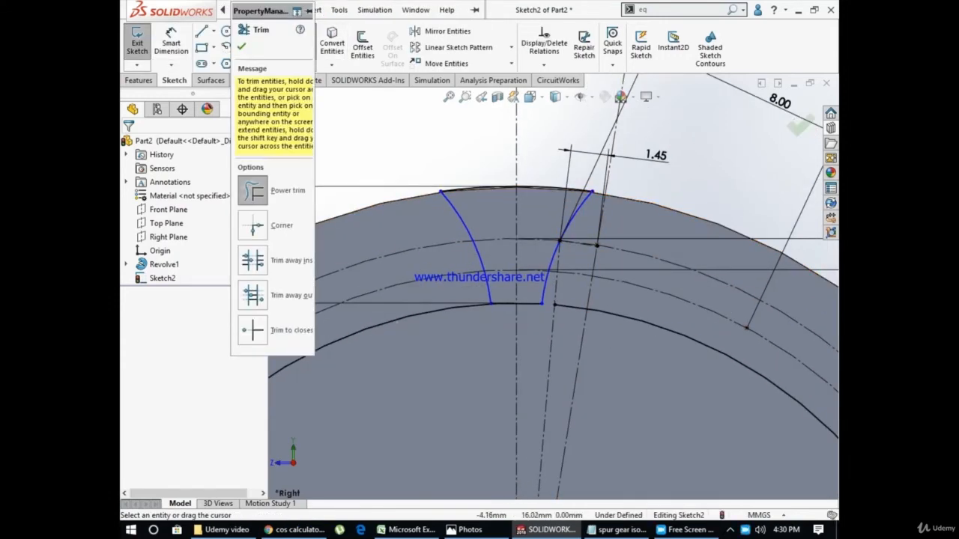
pyautogui.moveTo(406, 335); pyautogui.dragTo(396, 320)
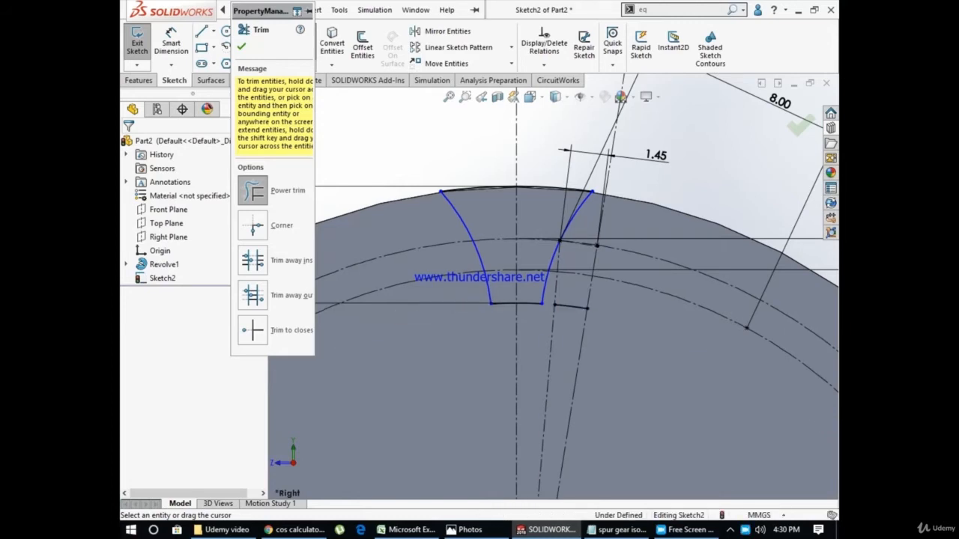
pyautogui.press('Escape')
# Cut-extrude the tooth gap profile through the full width of the blank with a blind depth of 35 mm
pyautogui.scroll(6, 550, 289)
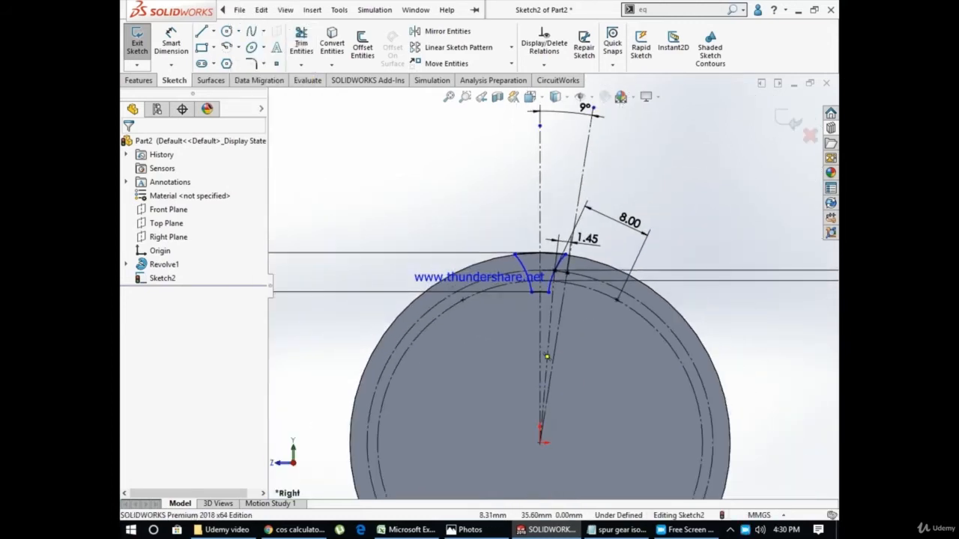
pyautogui.scroll(3, 553, 282)
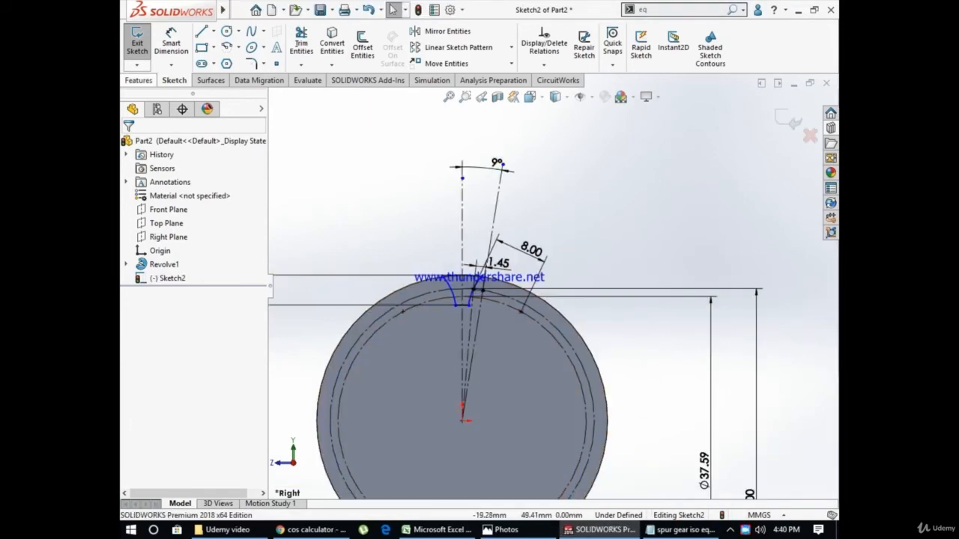
pyautogui.click(138, 80)
pyautogui.click(311, 46)
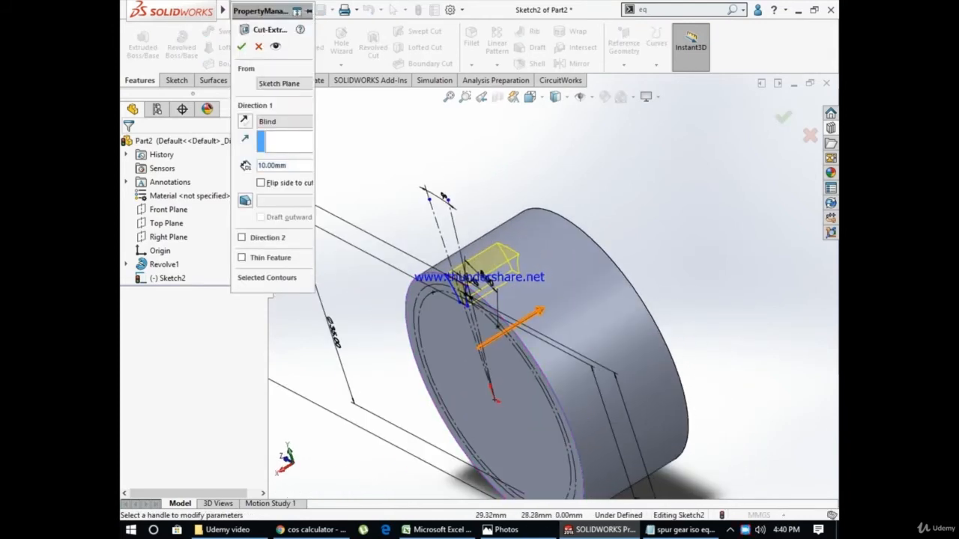
pyautogui.moveTo(540, 311); pyautogui.dragTo(670, 230)
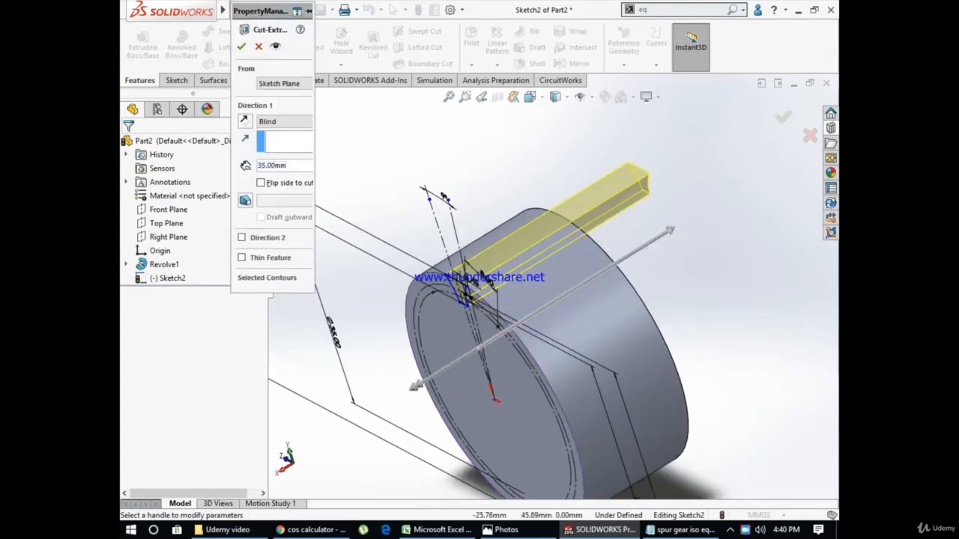
pyautogui.click(241, 47)
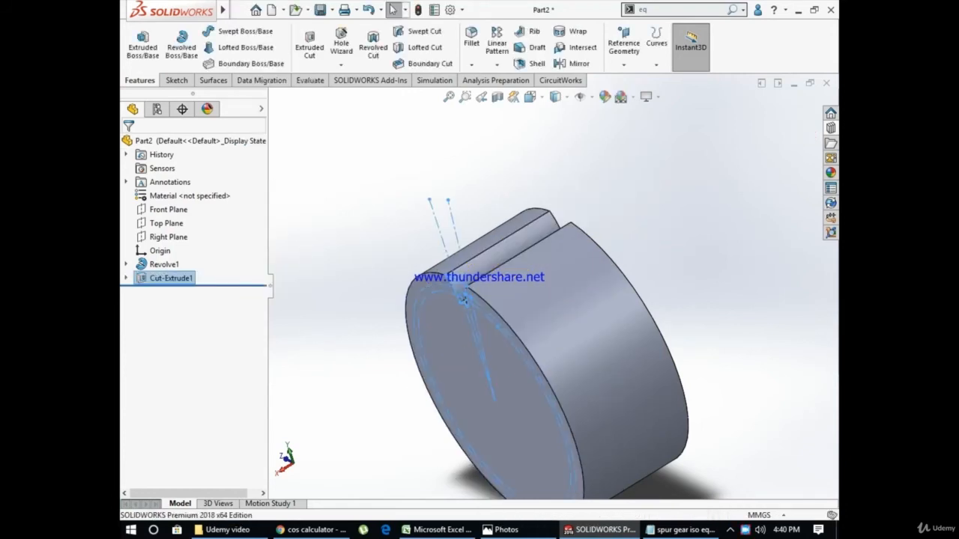
# Circular-pattern the tooth gap cut around the blank, using its round end face as reference, with 20 equally spaced instances over 360°
pyautogui.moveTo(419, 164); pyautogui.dragTo(495, 84, button='middle')
pyautogui.click(496, 65)
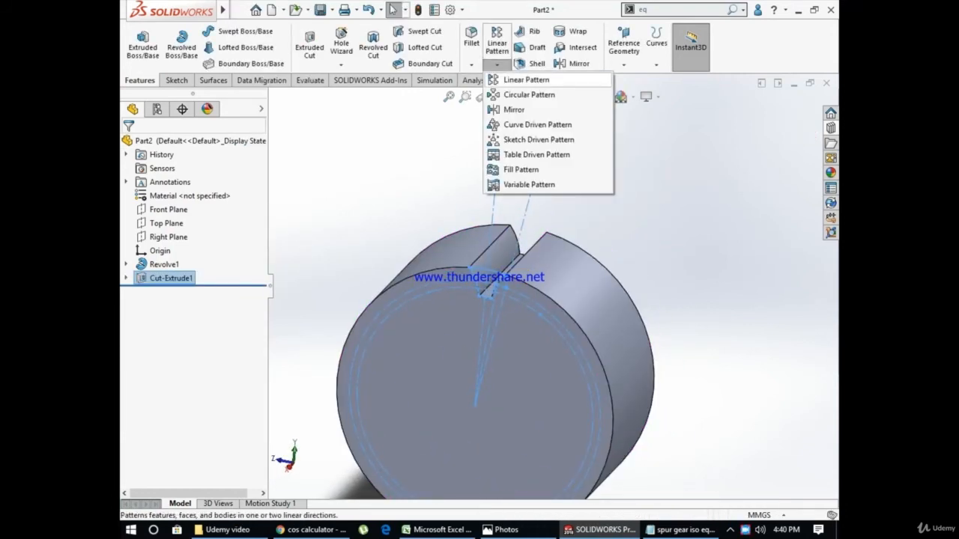
pyautogui.click(511, 147)
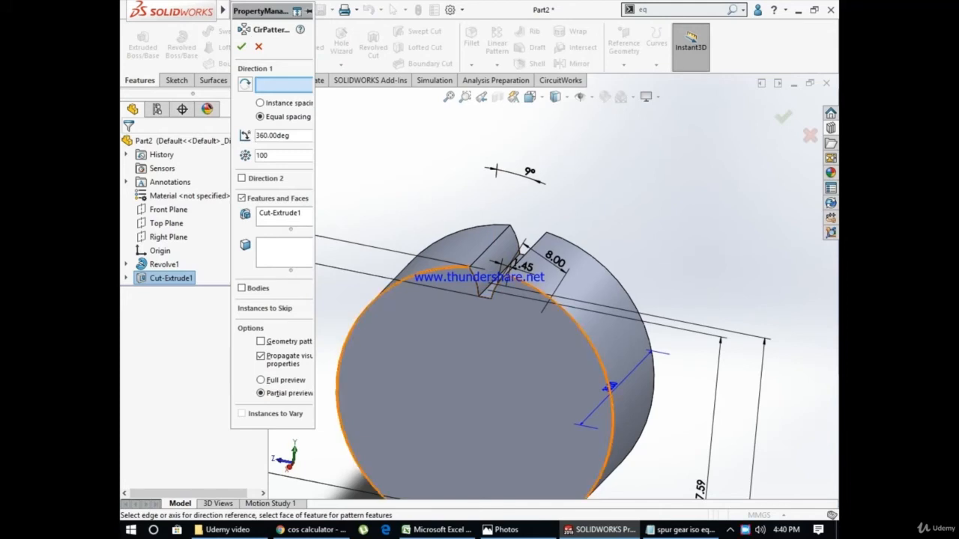
pyautogui.click(284, 214)
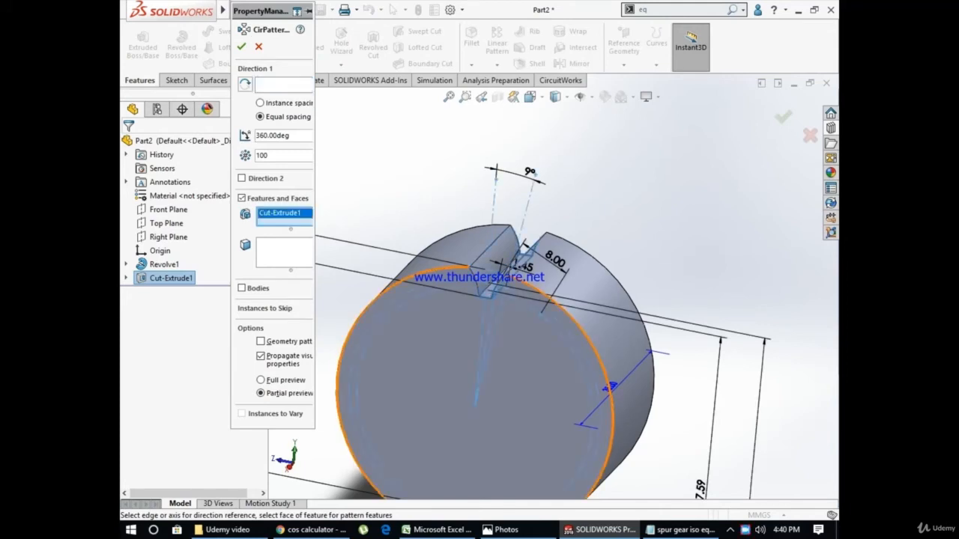
pyautogui.rightClick(284, 214)
pyautogui.click(322, 219)
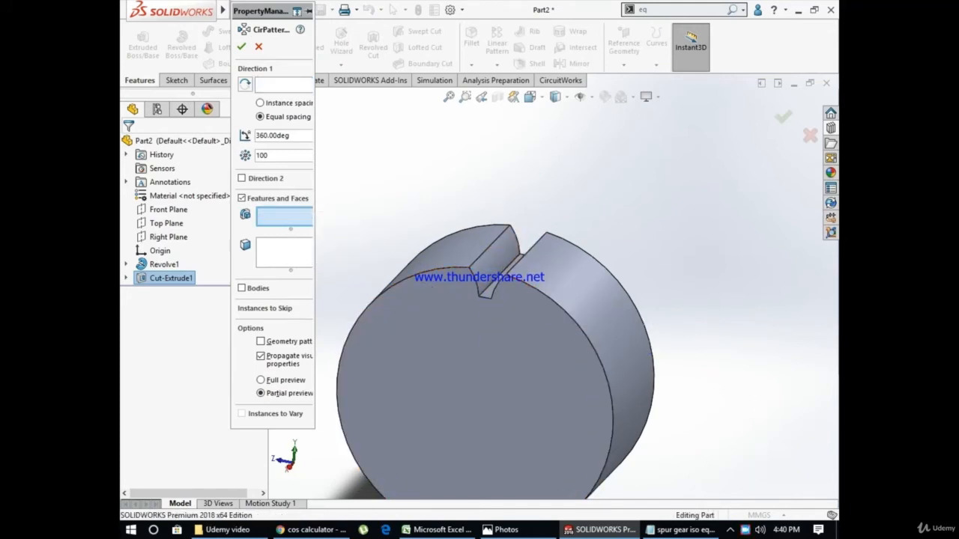
pyautogui.click(497, 262)
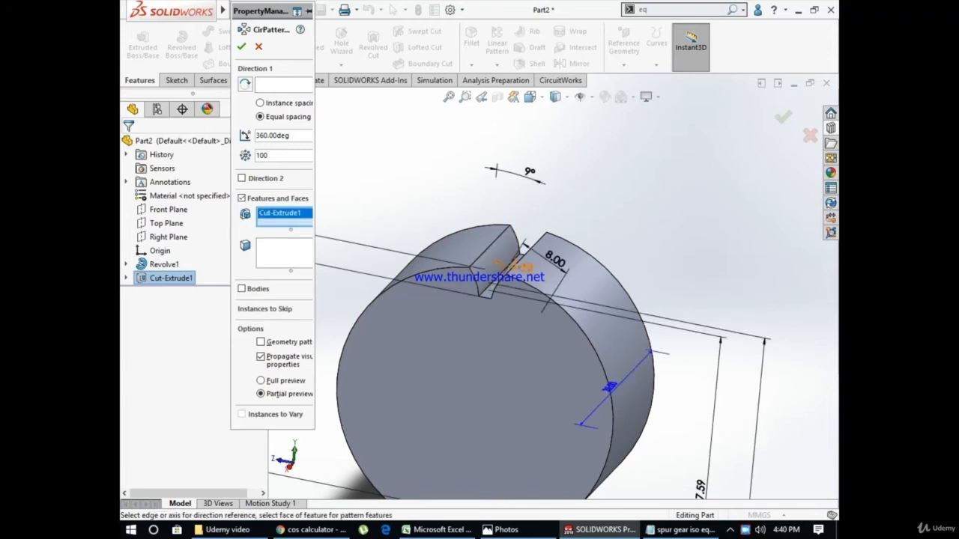
pyautogui.scroll(4, 506, 278)
pyautogui.click(283, 84)
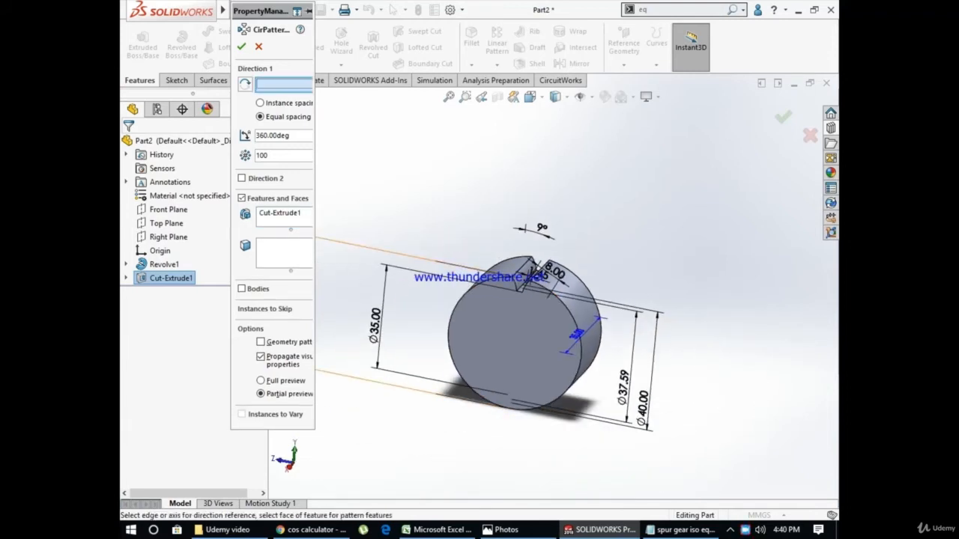
pyautogui.click(512, 345)
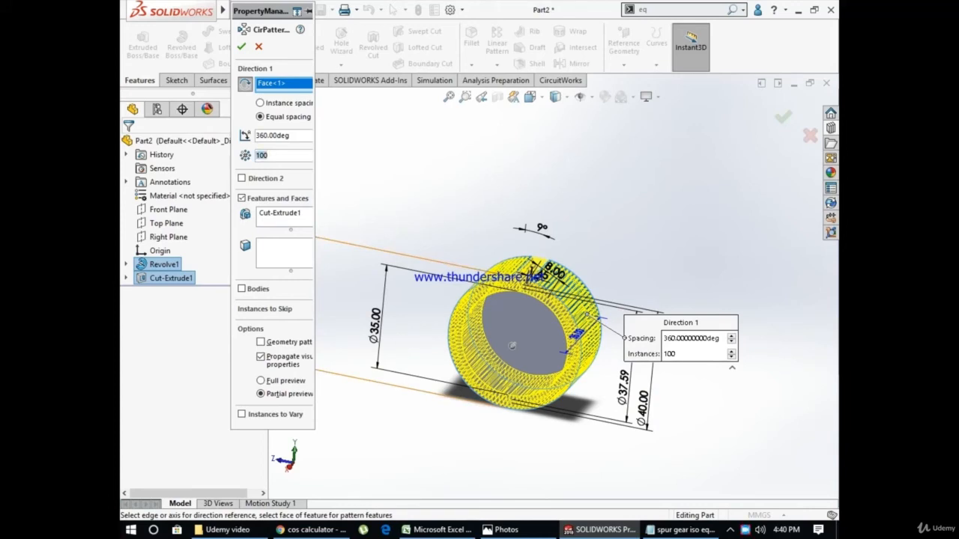
pyautogui.write('20')
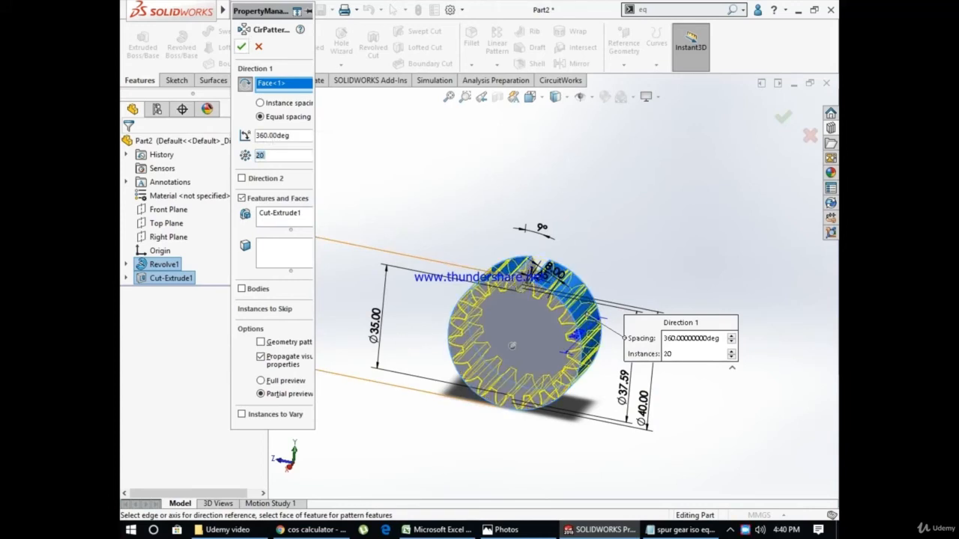
pyautogui.click(241, 47)
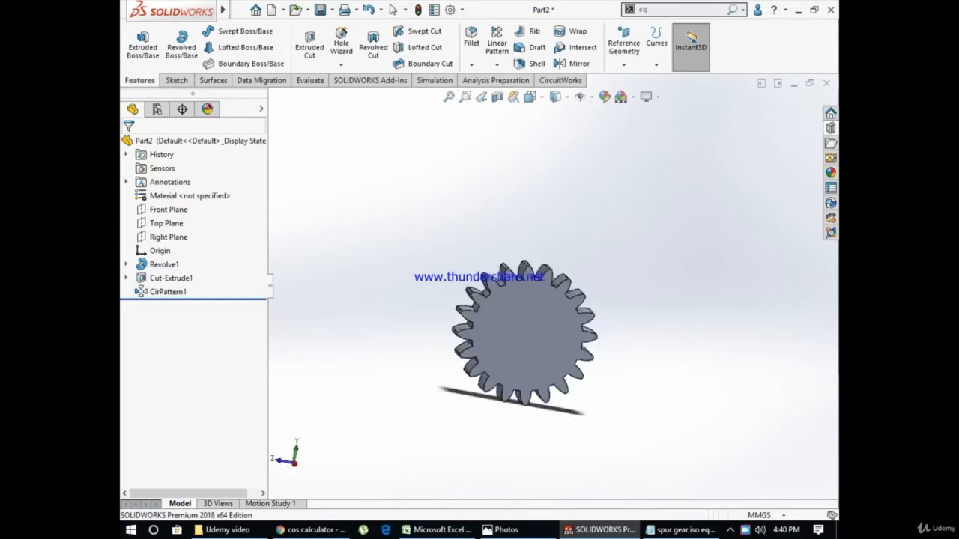
# Start a sketch on the gear's flat end face and draw a bore circle of 5 mm radius centered on the origin
pyautogui.moveTo(419, 329); pyautogui.dragTo(545, 329, button='middle')
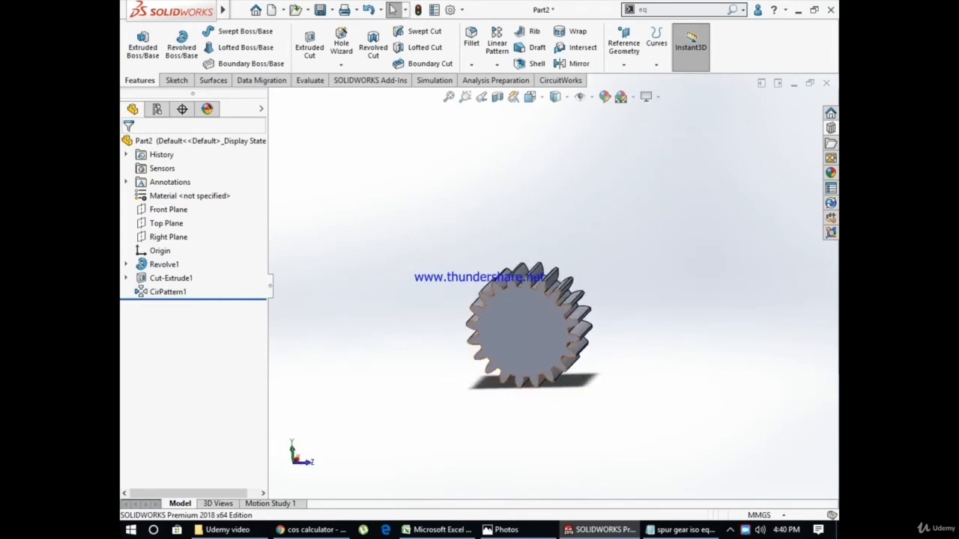
pyautogui.click(530, 330)
pyautogui.click(571, 310)
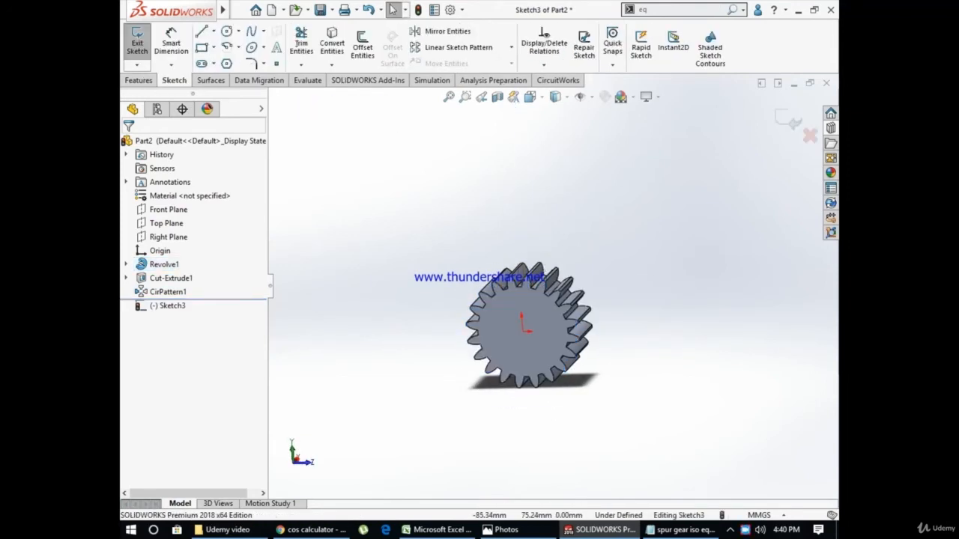
pyautogui.click(226, 31)
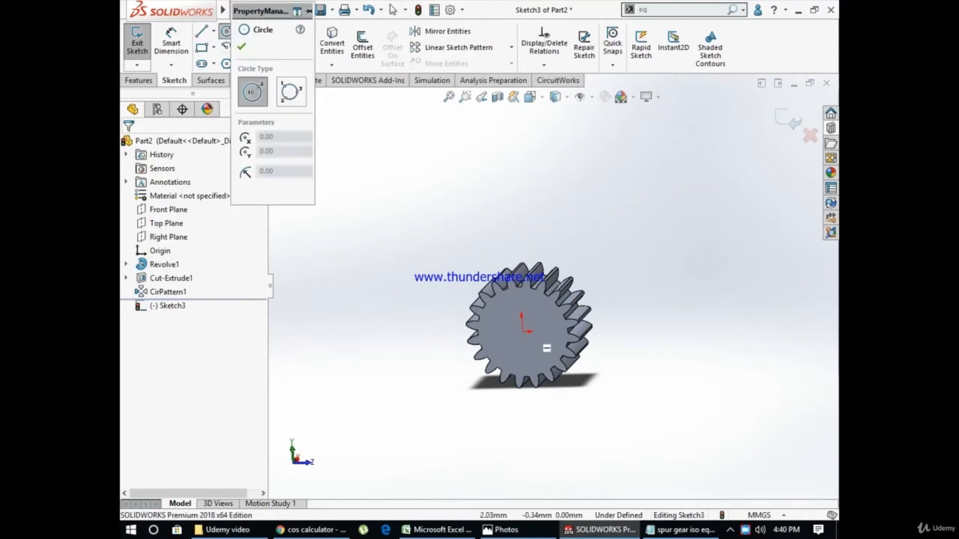
pyautogui.click(522, 331)
pyautogui.click(543, 334)
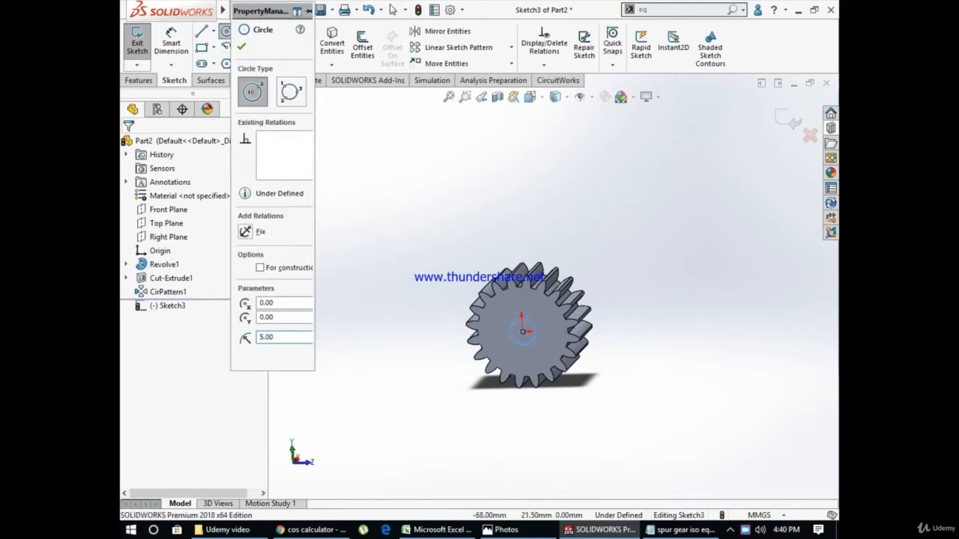
pyautogui.click(138, 80)
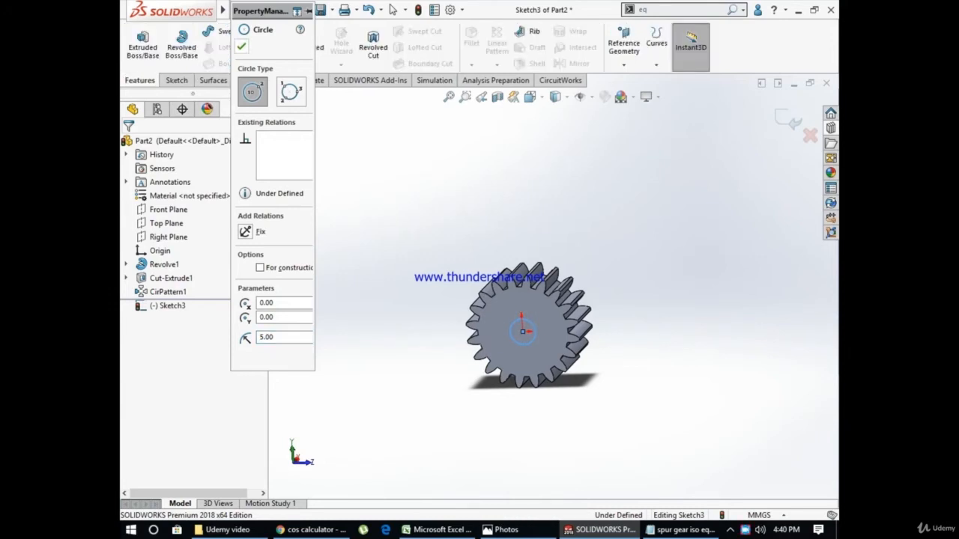
pyautogui.click(241, 46)
# Cut-extrude the bore circle through the gear with a blind depth of 35 mm
pyautogui.click(310, 47)
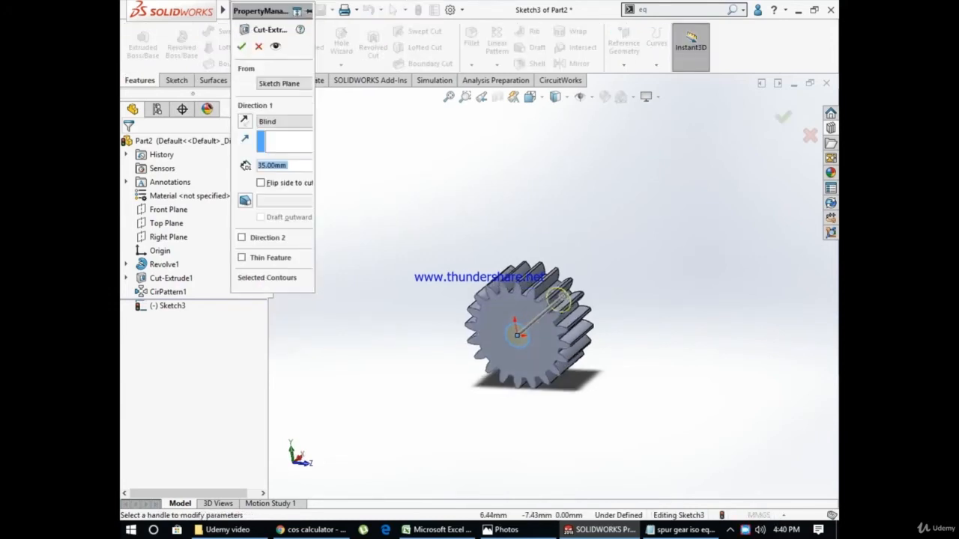
pyautogui.moveTo(528, 347); pyautogui.dragTo(476, 371, button='middle')
pyautogui.click(242, 46)
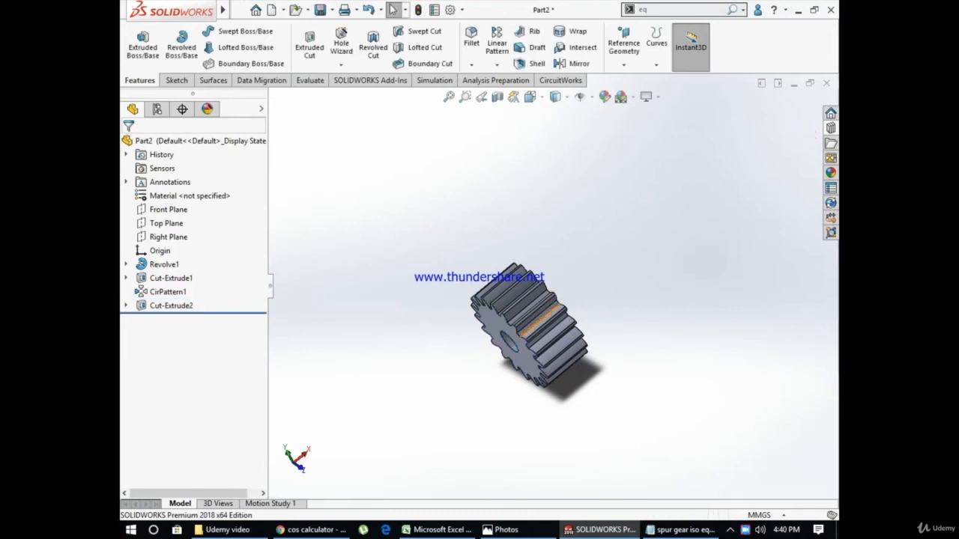
pyautogui.scroll(-4, 531, 318)
pyautogui.moveTo(531, 318); pyautogui.dragTo(633, 326, button='middle')
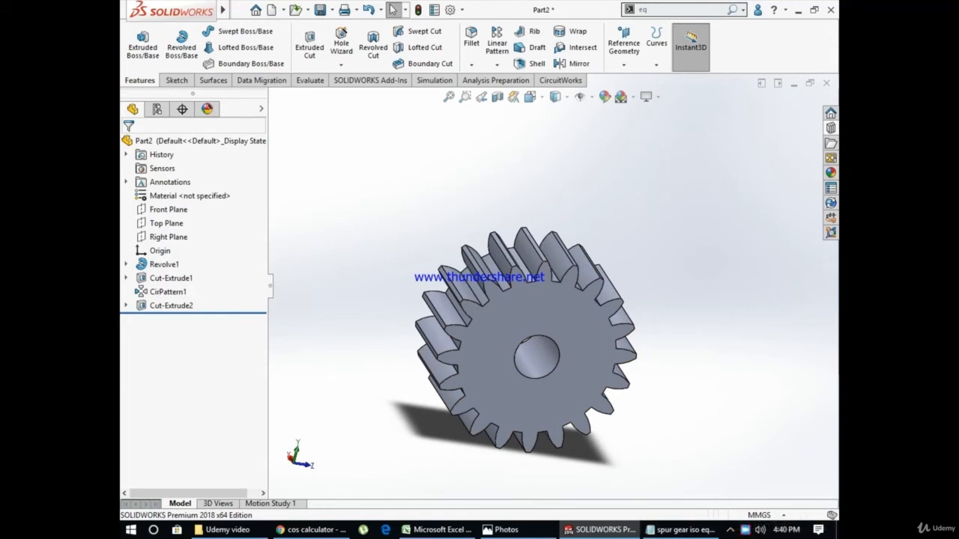
# Expand the revolve and both cut features, roll the model back to just after the revolve and open its sketch for editing
pyautogui.click(126, 306)
pyautogui.click(126, 278)
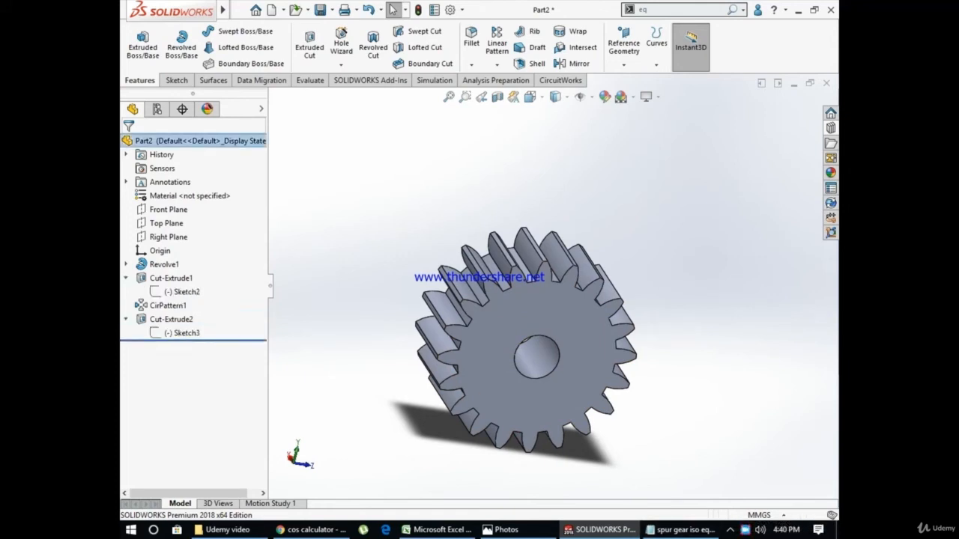
pyautogui.click(181, 292)
pyautogui.click(126, 264)
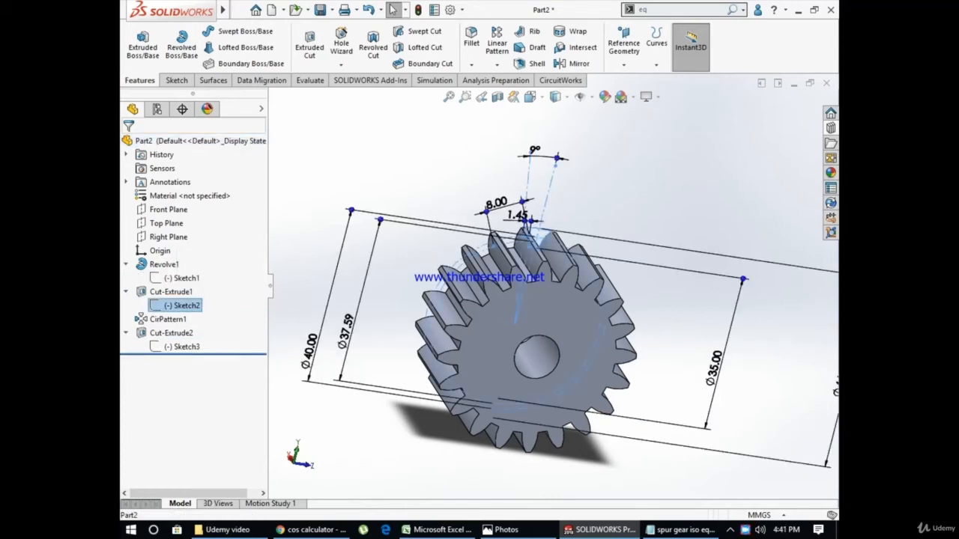
pyautogui.moveTo(188, 312); pyautogui.dragTo(187, 285)
pyautogui.click(187, 278)
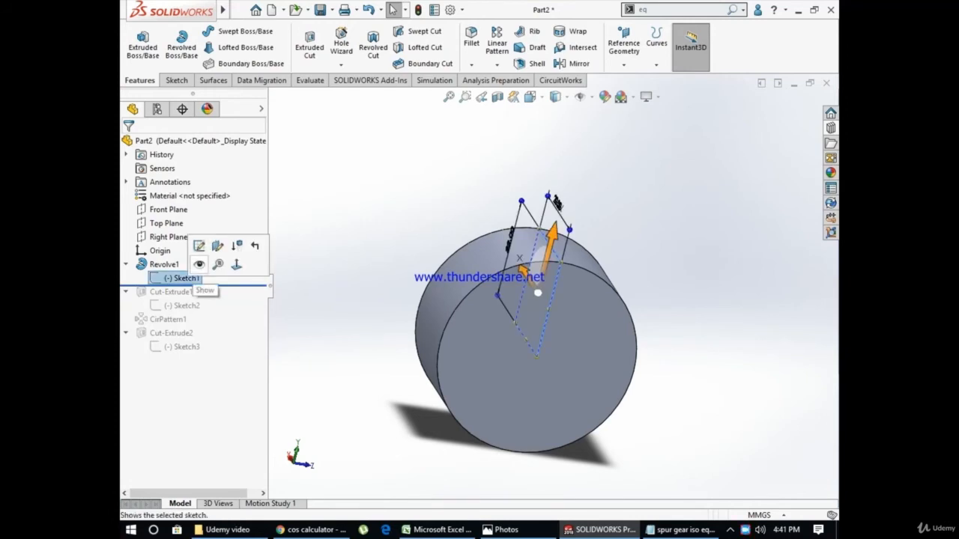
pyautogui.click(198, 246)
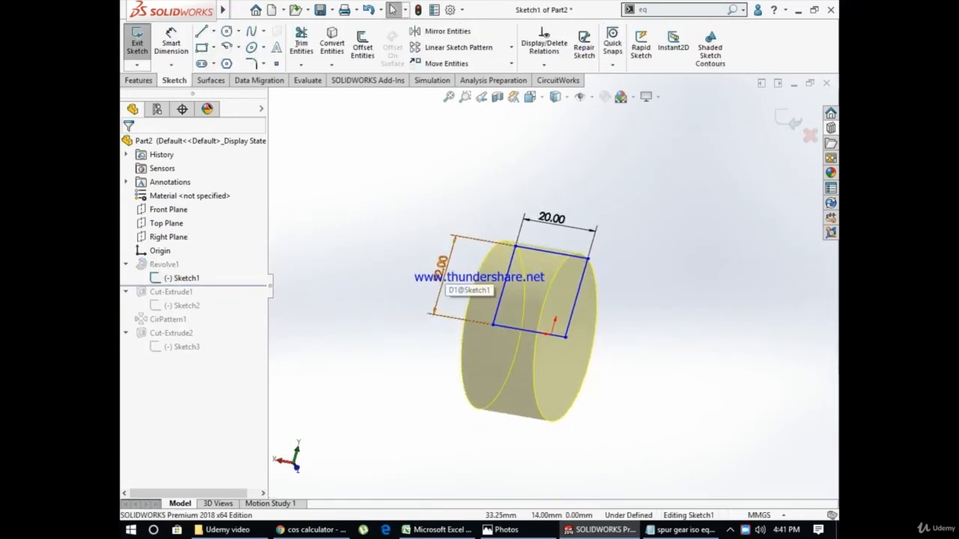
# Compare the blank sketch's dimensions with the gear calculation spreadsheet in Excel, return to SOLIDWORKS and close the sketch
pyautogui.doubleClick(442, 268)
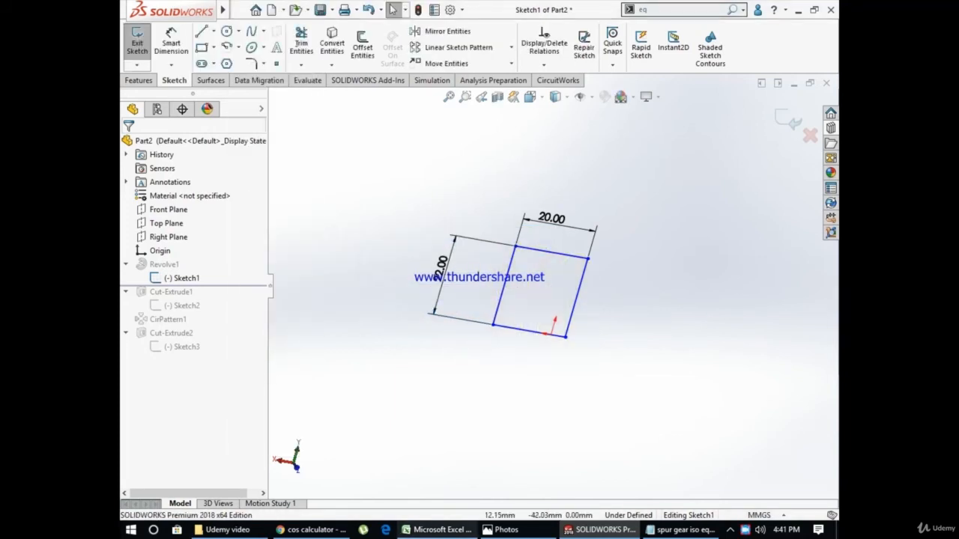
pyautogui.click(437, 530)
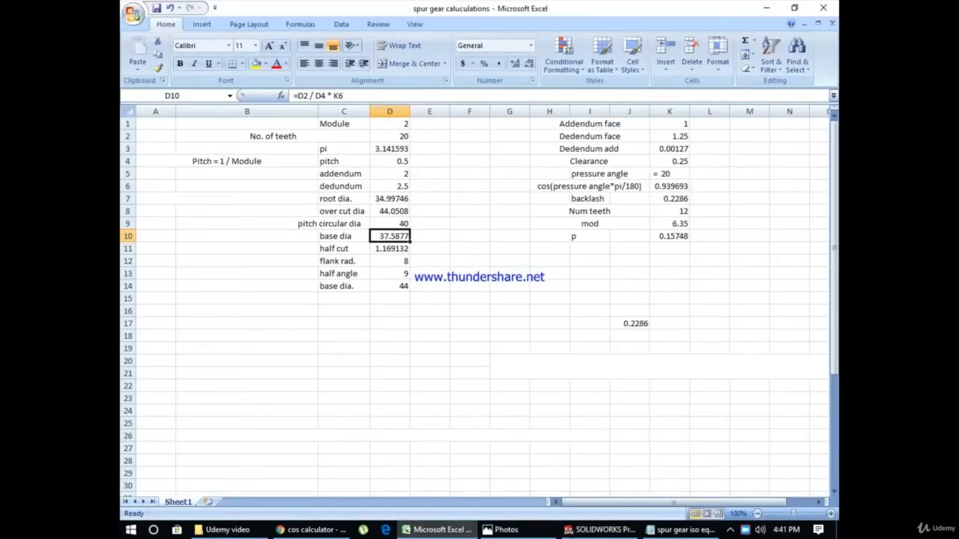
pyautogui.click(600, 530)
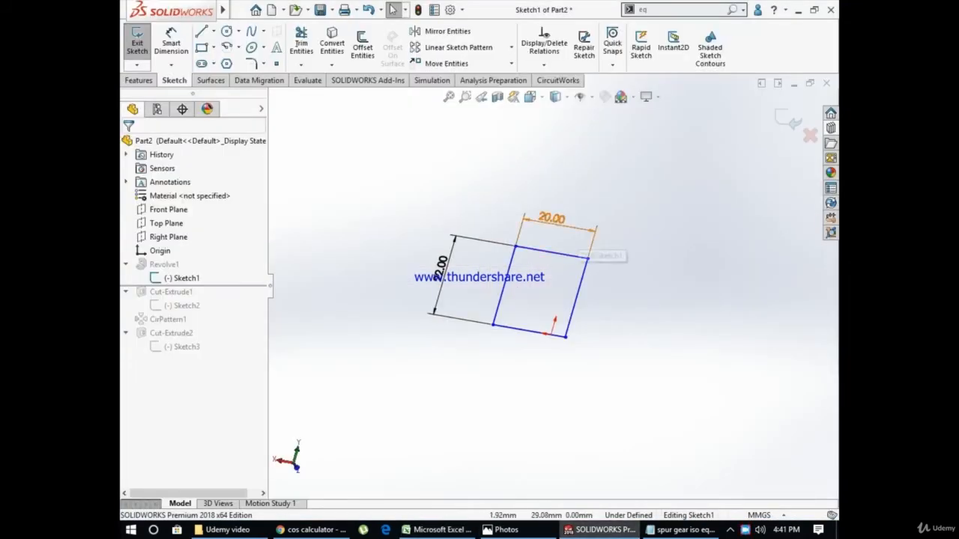
pyautogui.click(137, 43)
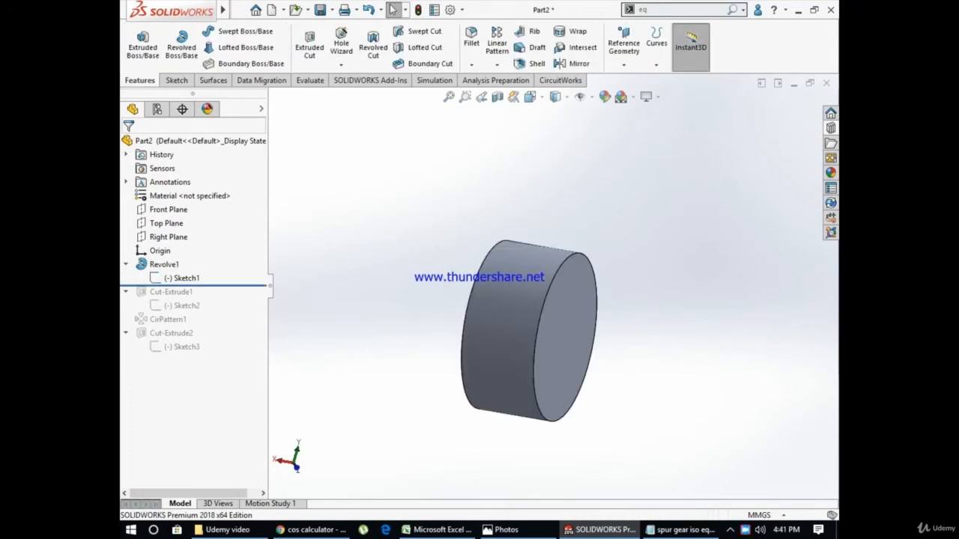
# Roll the model forward past the tooth gap cut and open its sketch for editing, viewed normal to the sketch plane
pyautogui.moveTo(193, 286); pyautogui.dragTo(193, 313)
pyautogui.click(182, 306)
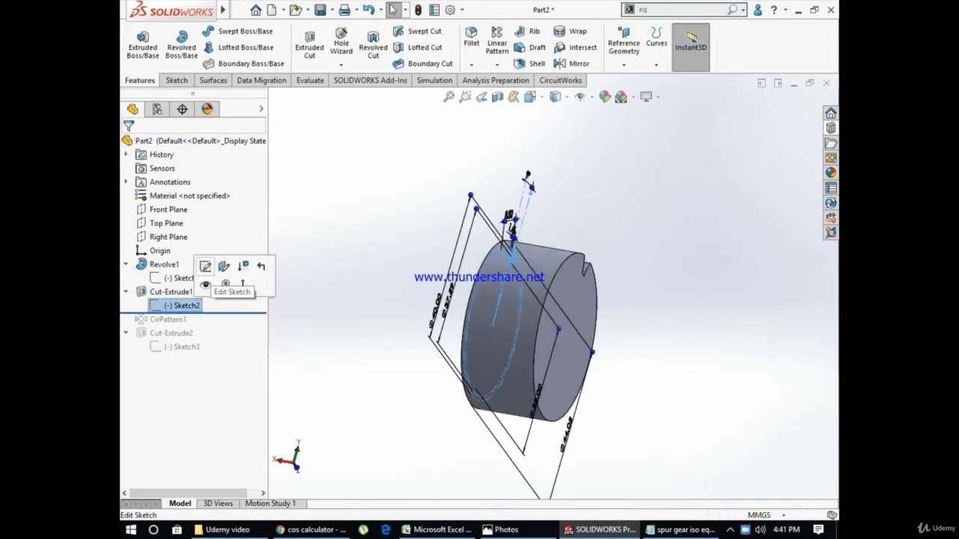
pyautogui.click(205, 267)
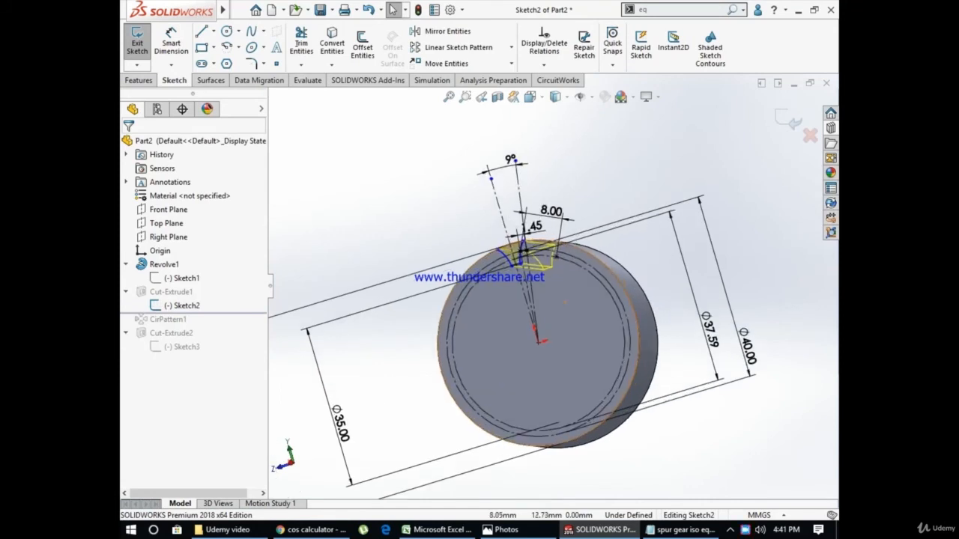
pyautogui.scroll(3, 552, 278)
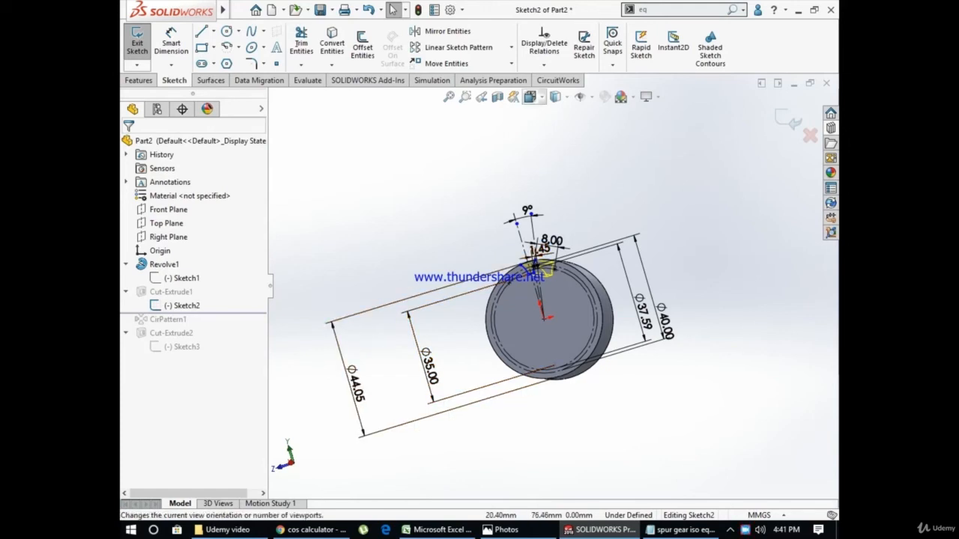
pyautogui.click(530, 96)
pyautogui.hotkey('ctrl', '8')
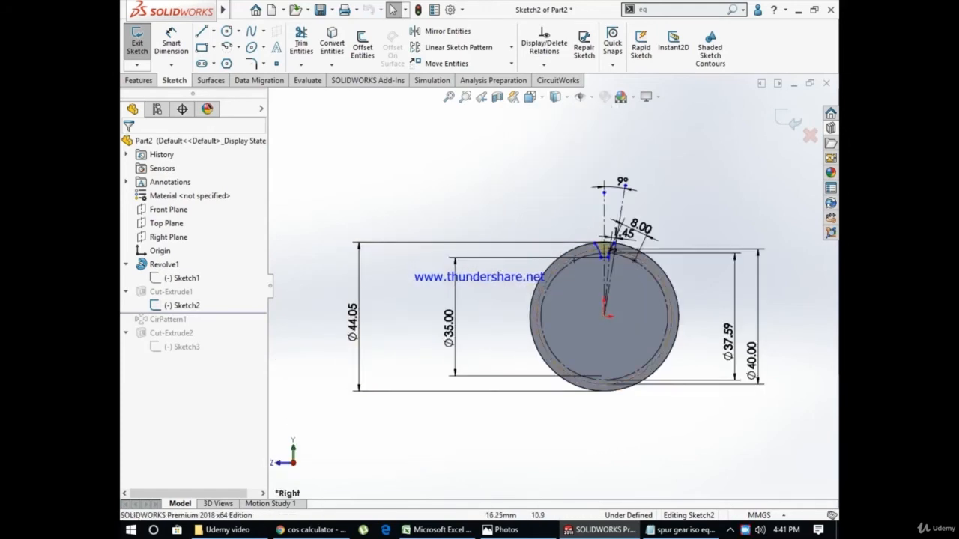
# Examine the tooth gap profile's outer arc and root arc, including their radii, and the sketch's reference circle diameters
pyautogui.scroll(-4, 656, 228)
pyautogui.scroll(-8, 542, 264)
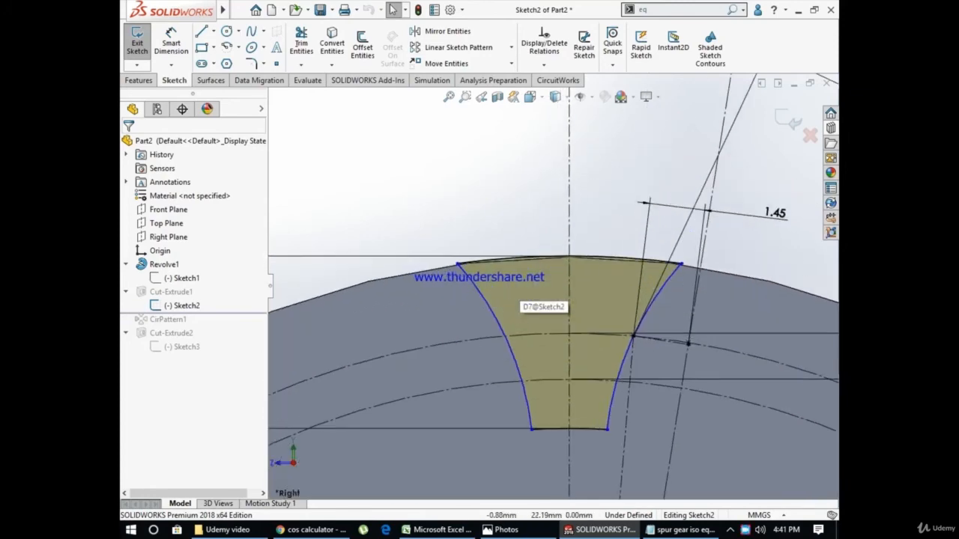
pyautogui.click(542, 264)
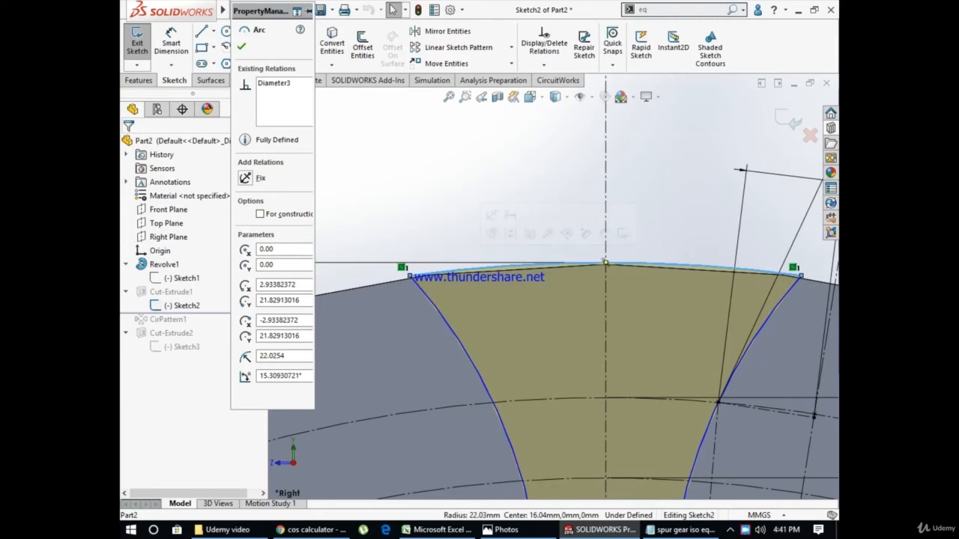
pyautogui.scroll(5, 551, 288)
pyautogui.press('Escape')
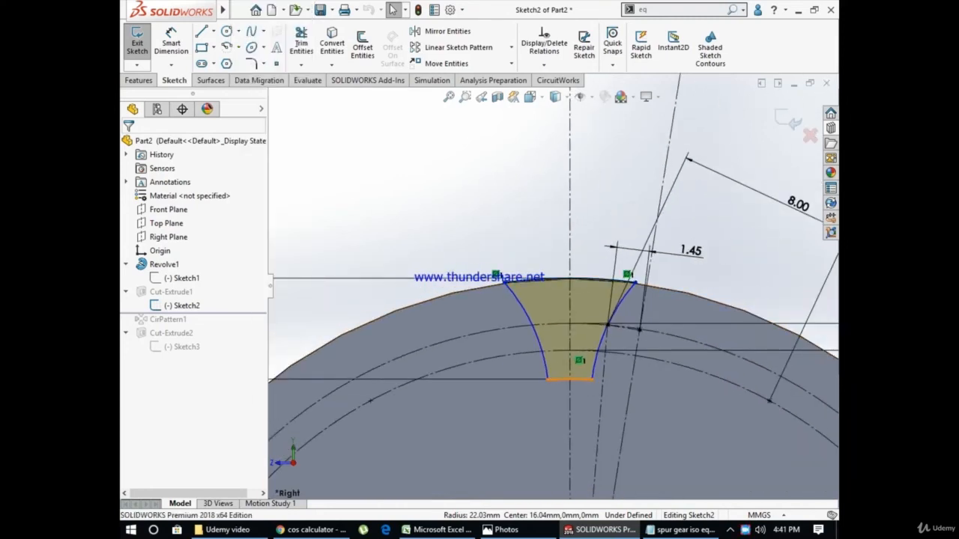
pyautogui.click(569, 379)
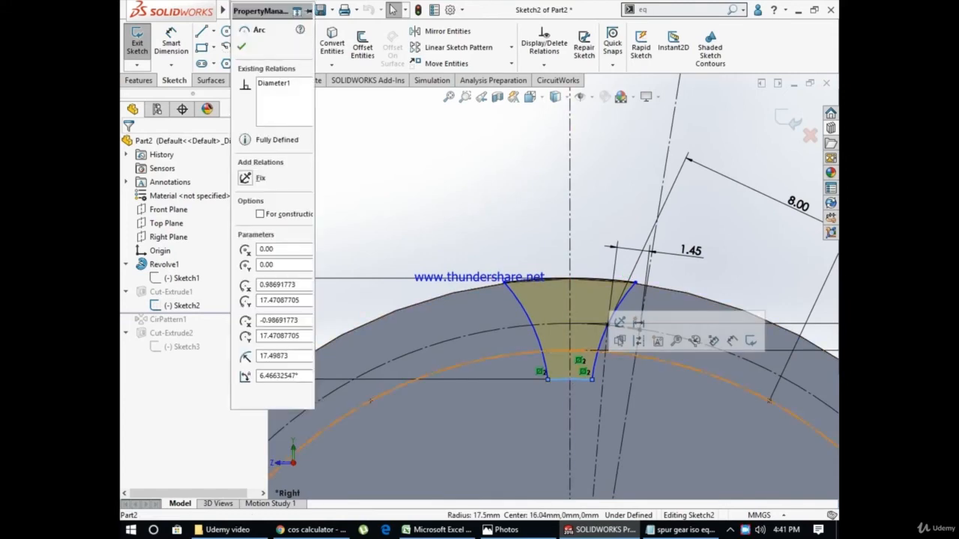
pyautogui.scroll(5, 553, 289)
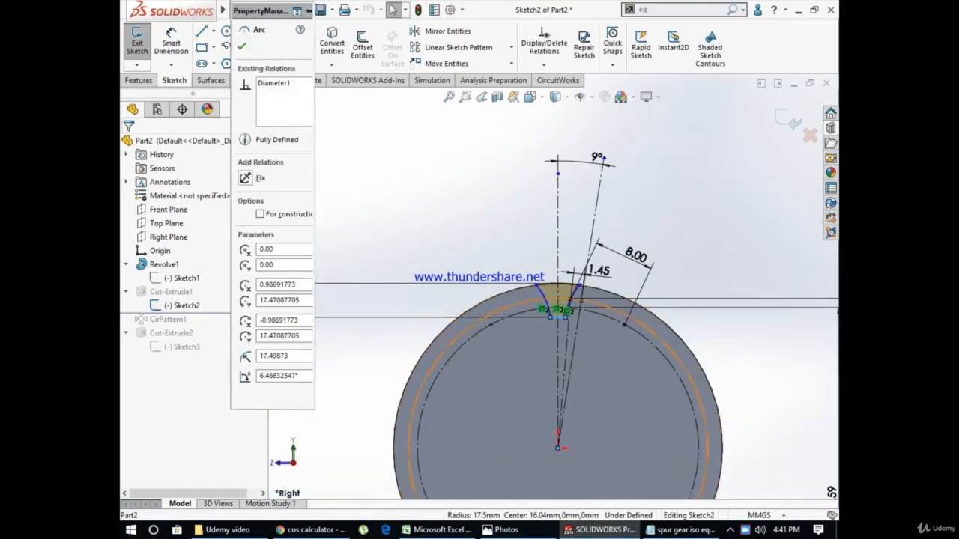
pyautogui.scroll(4, 553, 291)
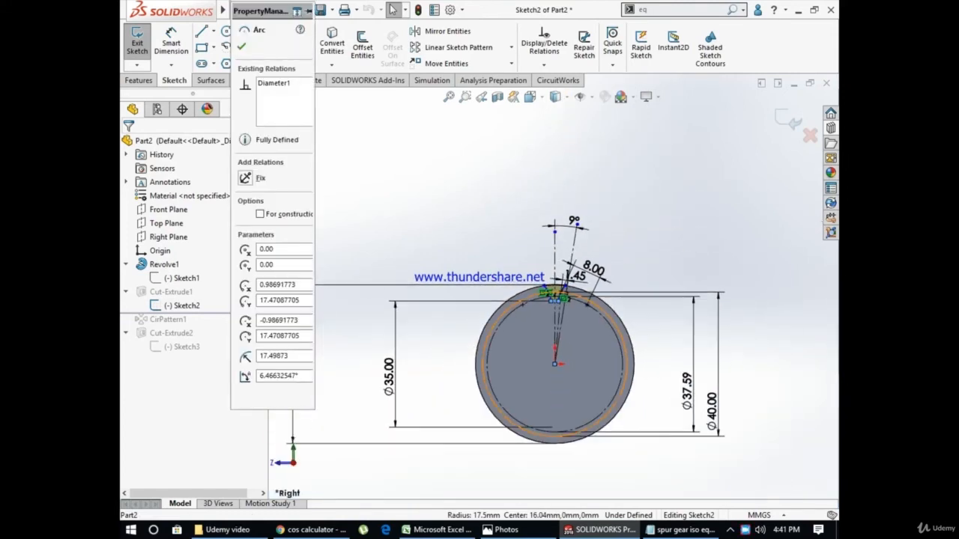
pyautogui.scroll(-4, 712, 410)
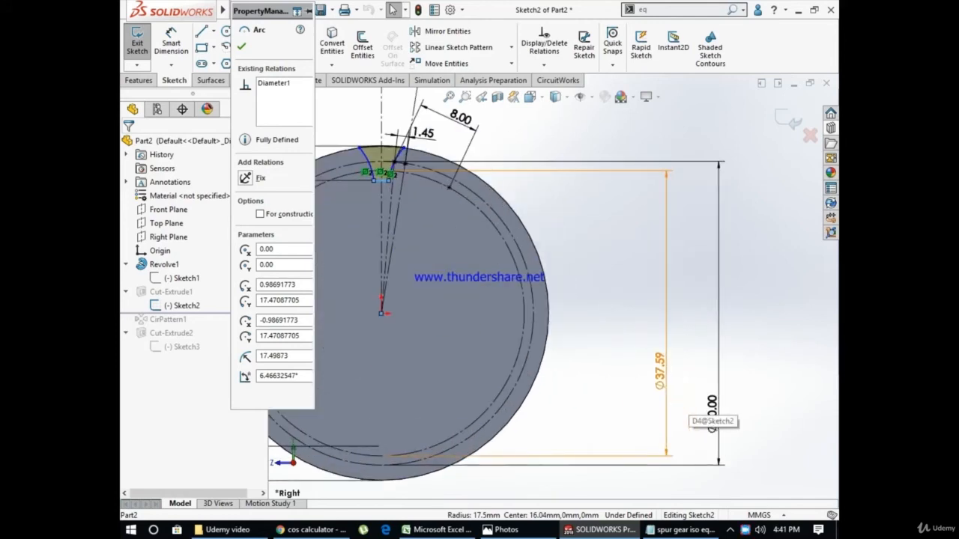
pyautogui.press('Escape')
# Examine the tooth gap sketch's flank radius, half-cut distance and half-angle dimensions relative to the vertical centerline
pyautogui.scroll(3, 549, 285)
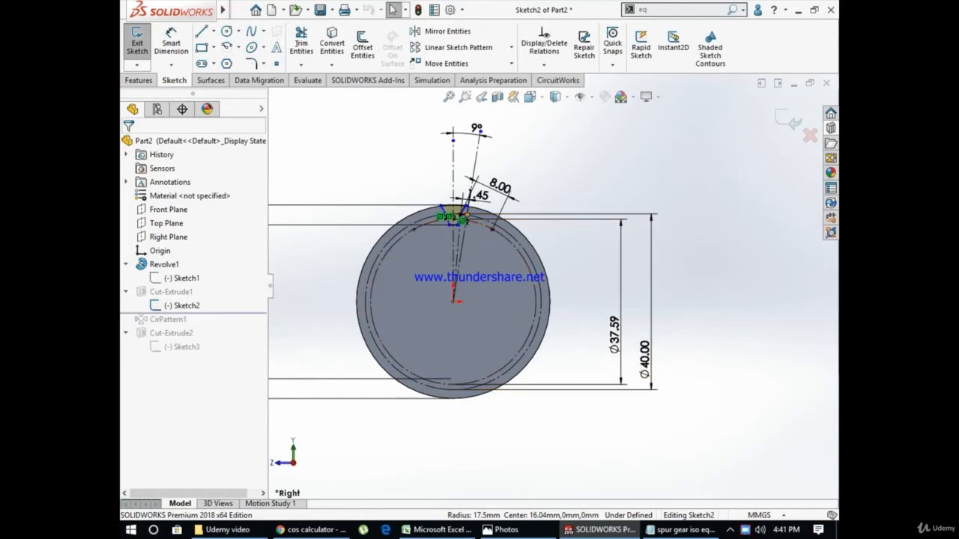
pyautogui.scroll(-4, 457, 213)
pyautogui.scroll(2, 491, 255)
pyautogui.scroll(-4, 493, 258)
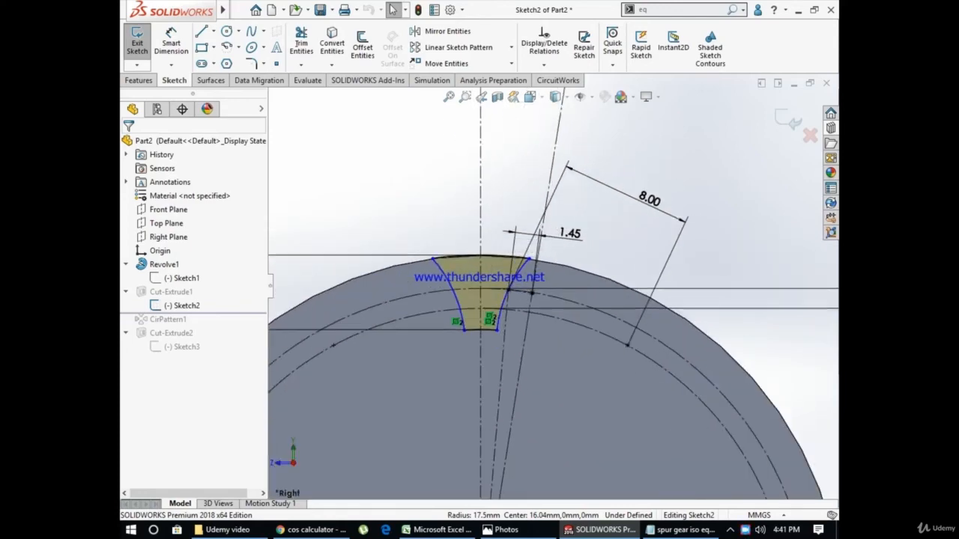
pyautogui.scroll(3, 515, 300)
pyautogui.scroll(2, 545, 289)
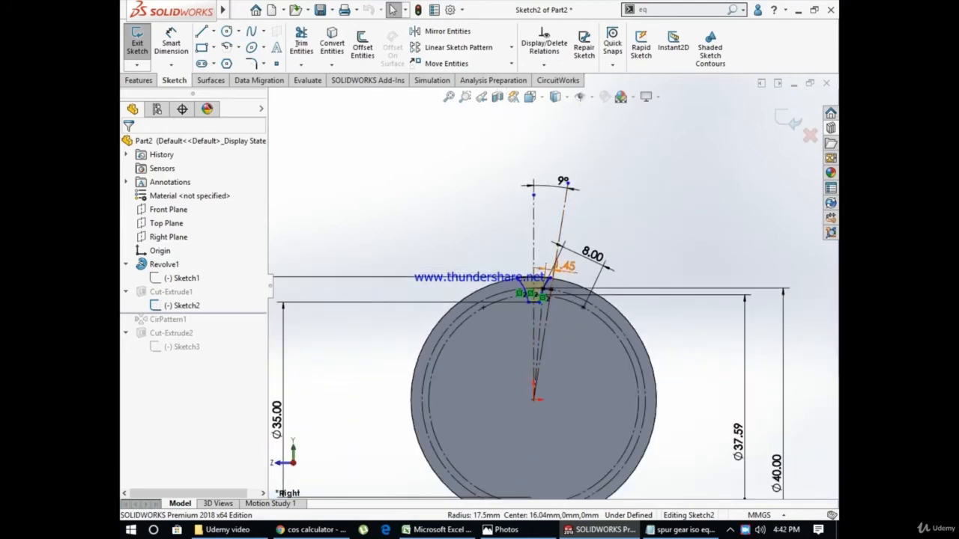
pyautogui.scroll(3, 570, 315)
pyautogui.scroll(-2, 569, 352)
pyautogui.scroll(-4, 592, 367)
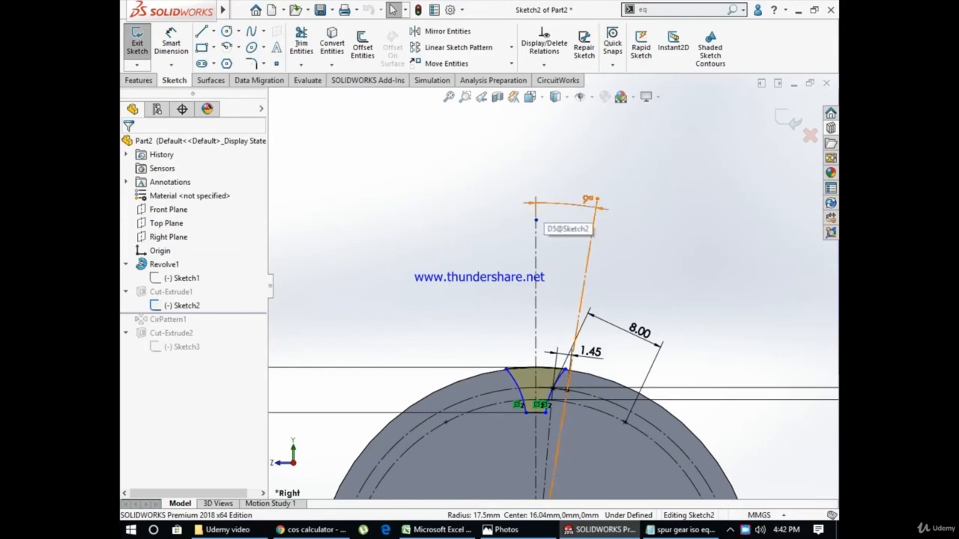
pyautogui.scroll(2, 562, 330)
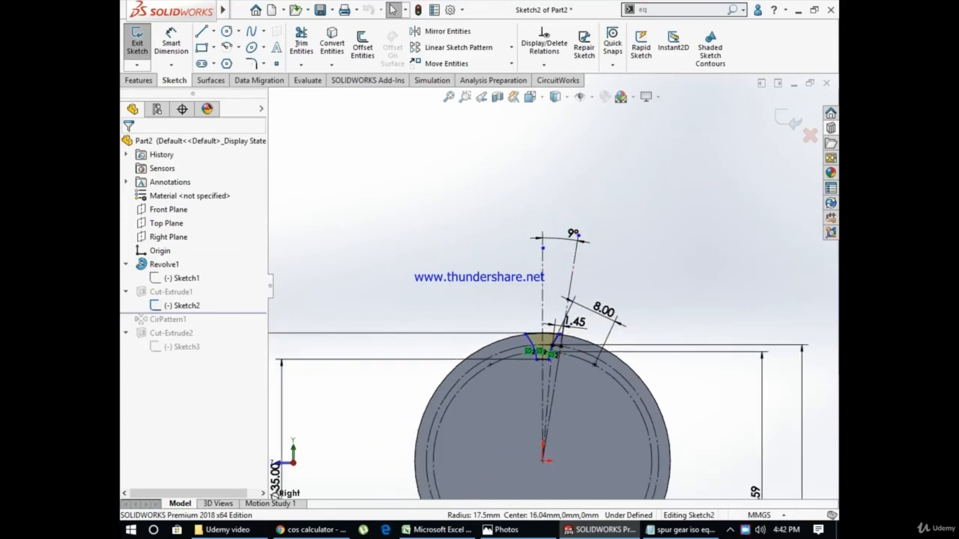
# Examine where the flank arc and angled construction lines meet the pitch circle, including the short construction line between them
pyautogui.scroll(-4, 556, 316)
pyautogui.scroll(-4, 555, 316)
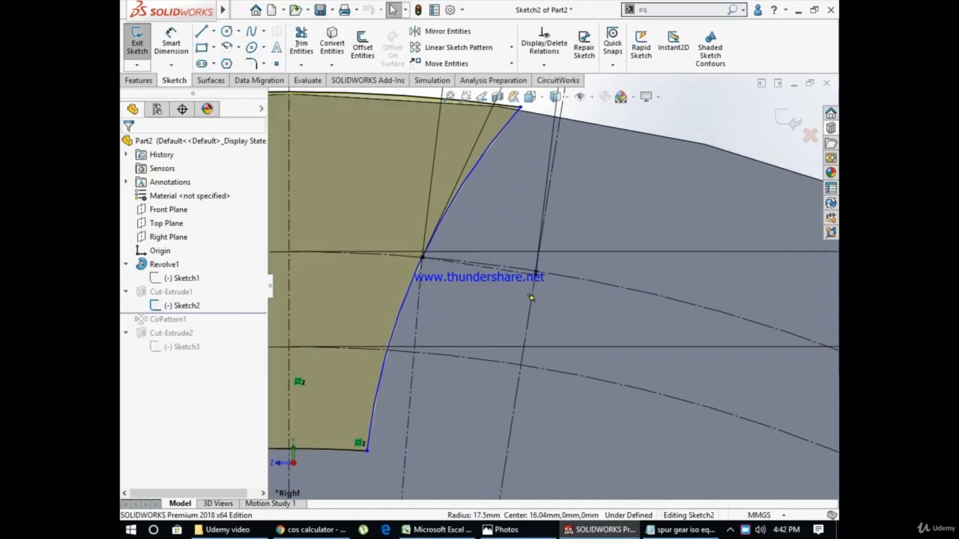
pyautogui.scroll(-3, 534, 266)
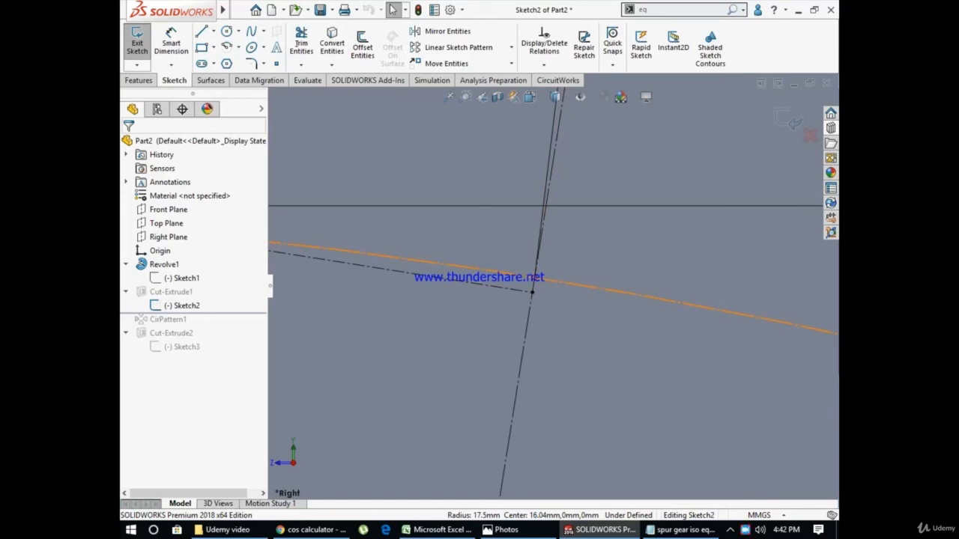
pyautogui.scroll(3, 539, 288)
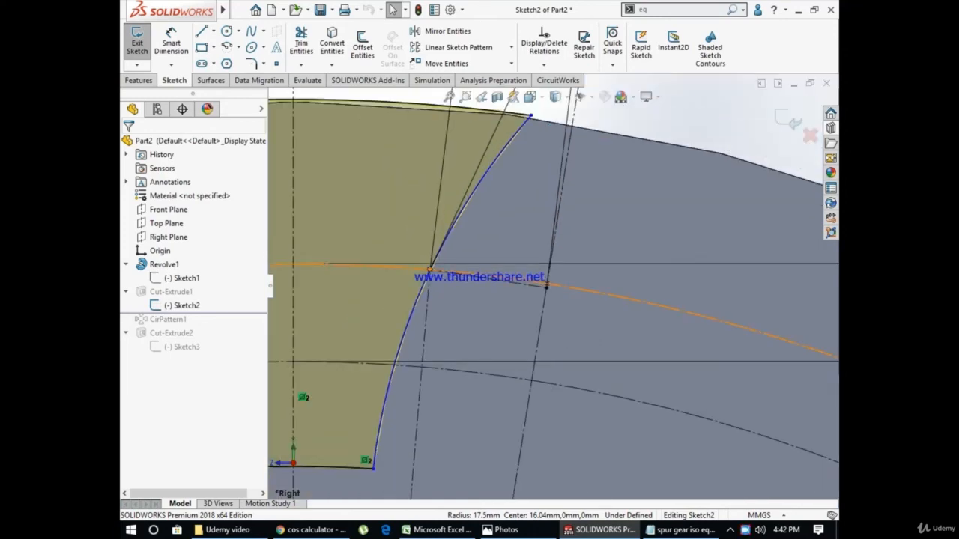
pyautogui.scroll(5, 546, 287)
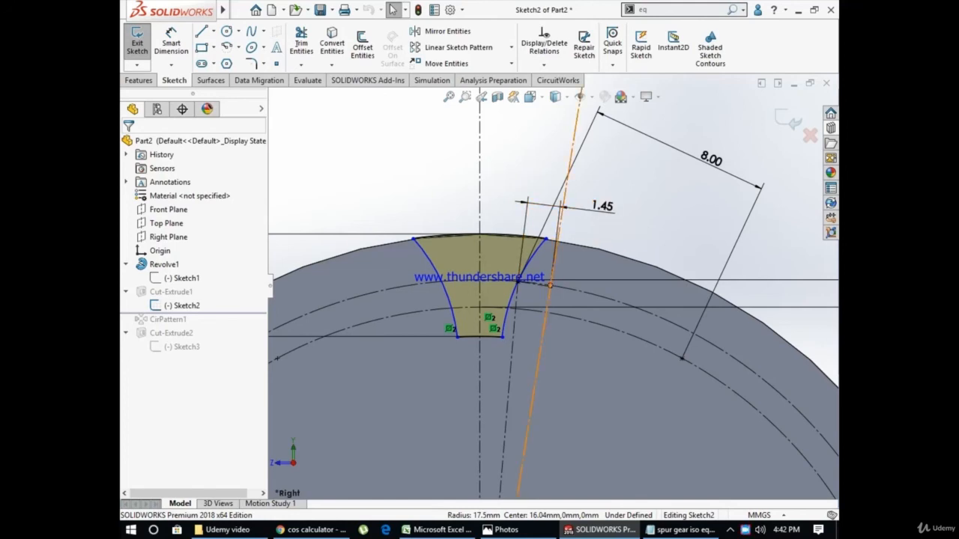
pyautogui.scroll(-5, 544, 283)
pyautogui.scroll(-5, 465, 282)
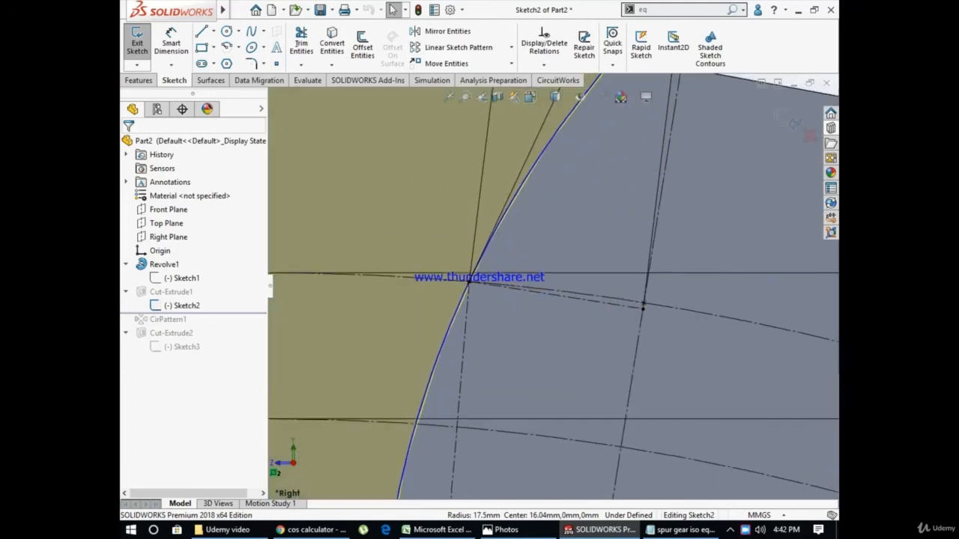
pyautogui.scroll(10, 509, 299)
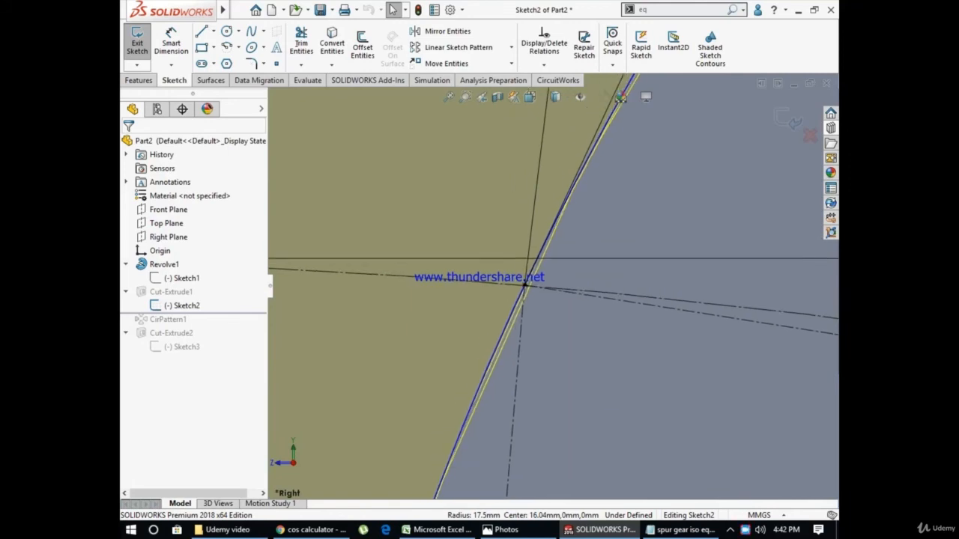
pyautogui.scroll(6, 547, 286)
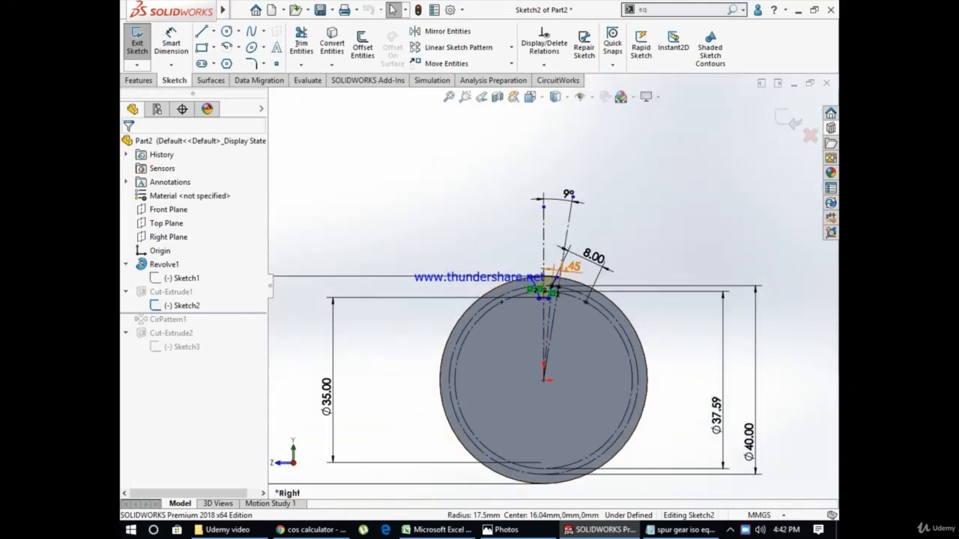
pyautogui.scroll(-8, 552, 289)
pyautogui.scroll(2, 539, 276)
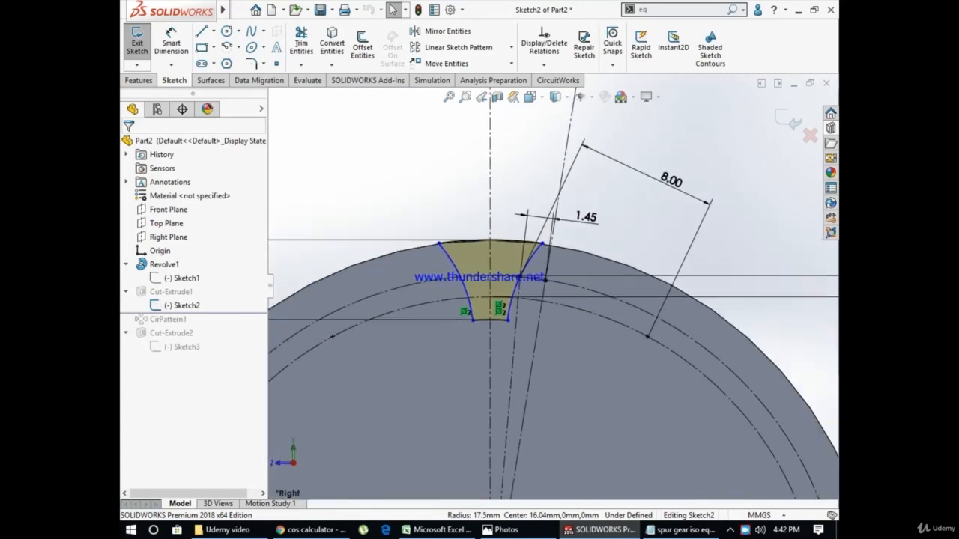
pyautogui.scroll(-10, 539, 276)
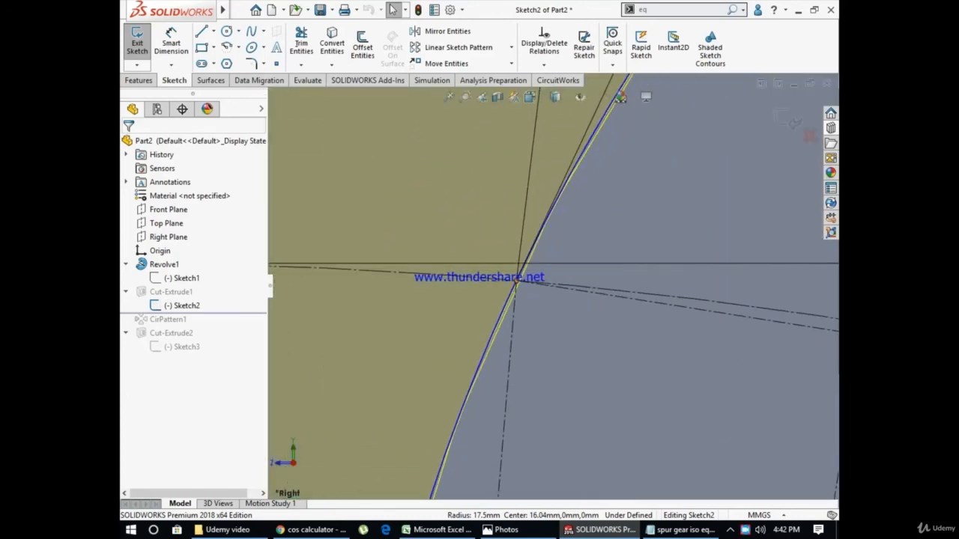
pyautogui.scroll(2, 519, 277)
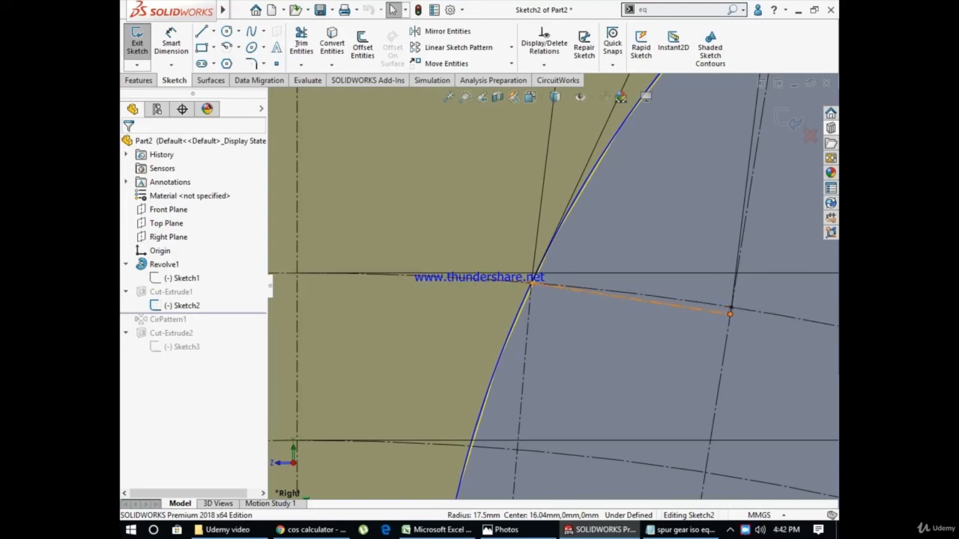
pyautogui.scroll(8, 552, 285)
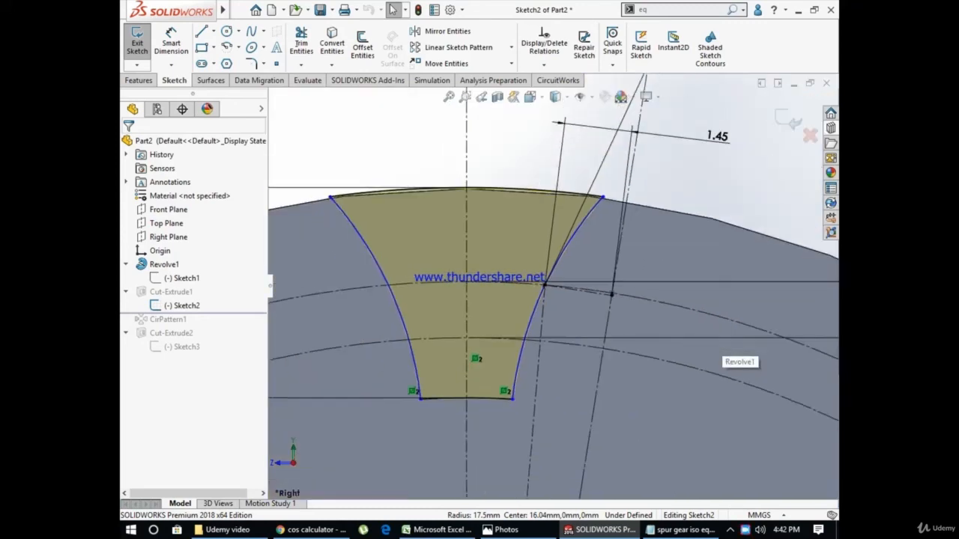
# Examine the tooth gap profile's flank, outer and root arcs against the two reference circles and the angled construction lines
pyautogui.scroll(-5, 586, 291)
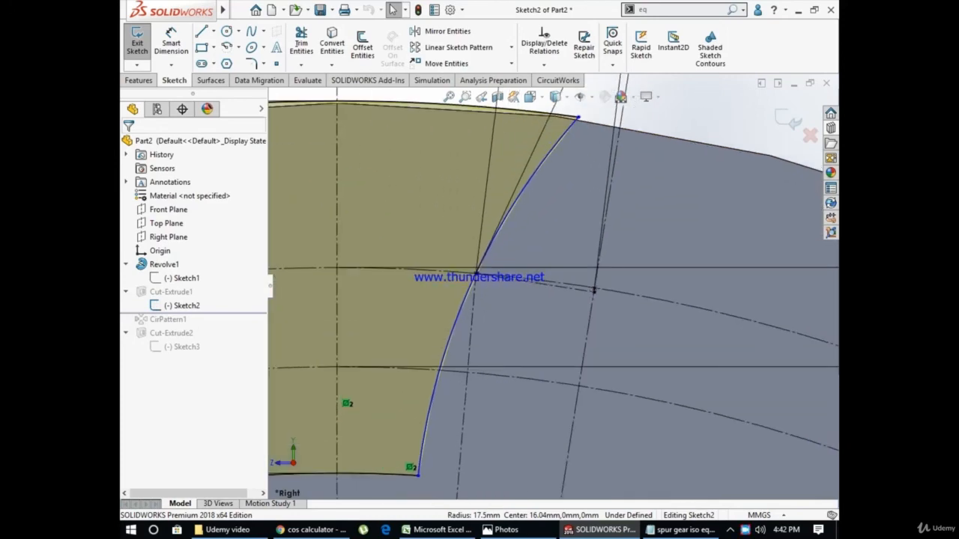
pyautogui.scroll(2, 586, 291)
pyautogui.scroll(4, 586, 291)
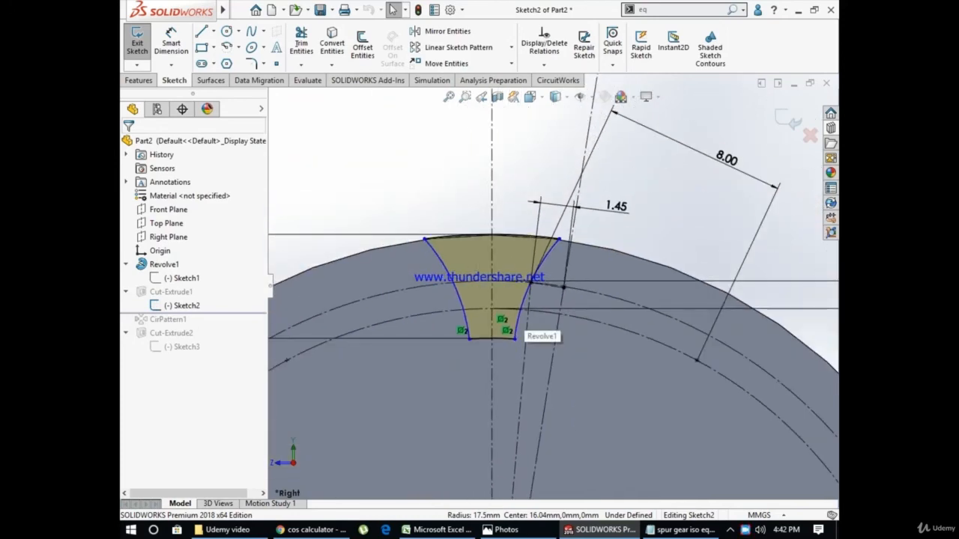
pyautogui.scroll(-4, 522, 329)
pyautogui.scroll(5, 543, 285)
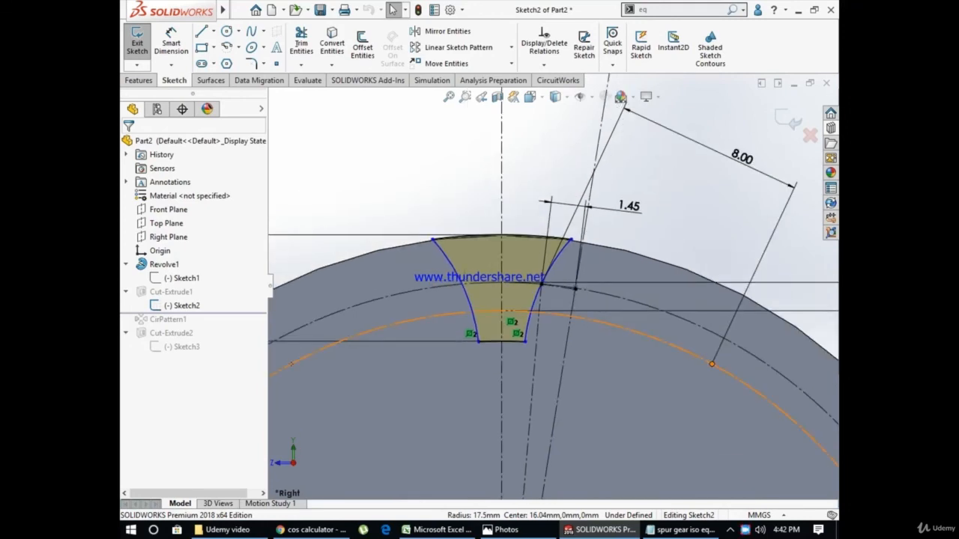
pyautogui.scroll(3, 542, 286)
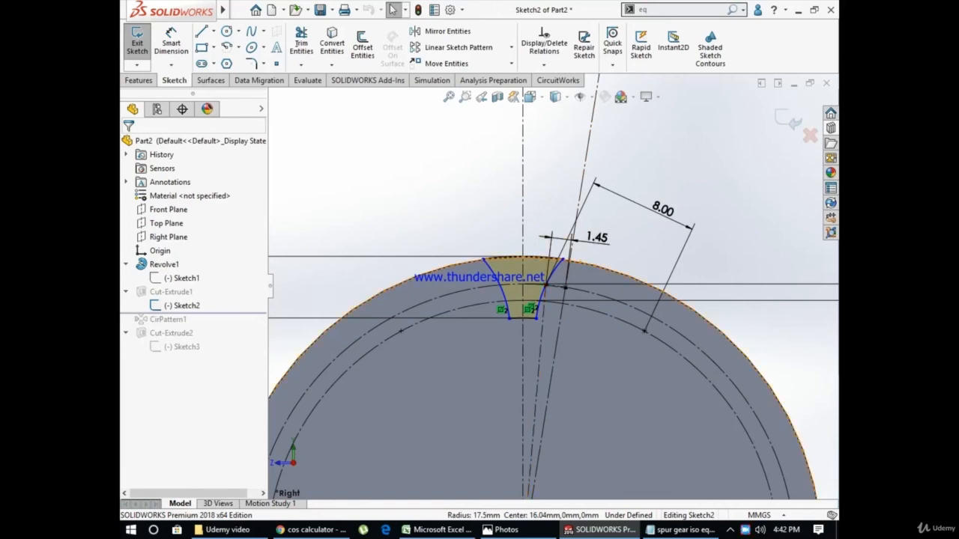
pyautogui.scroll(3, 550, 292)
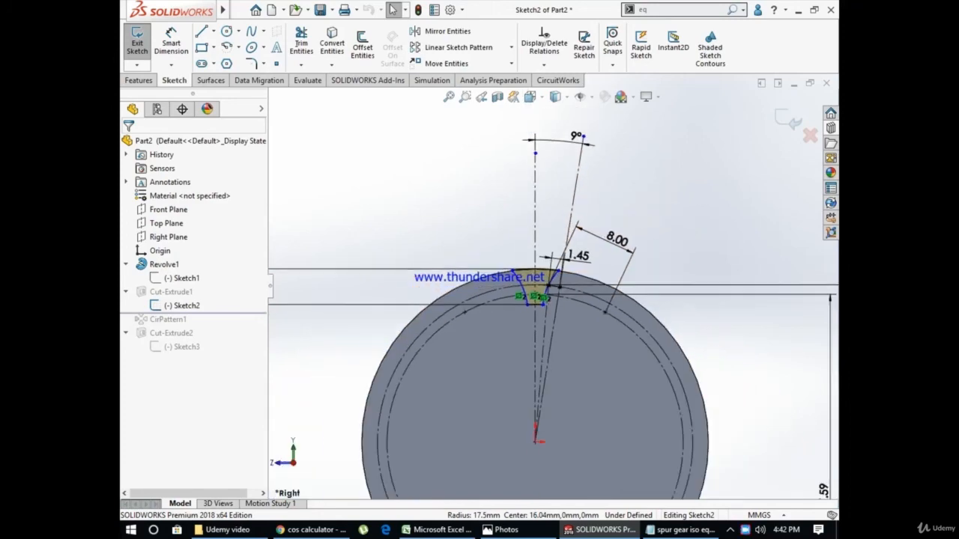
pyautogui.scroll(-6, 561, 270)
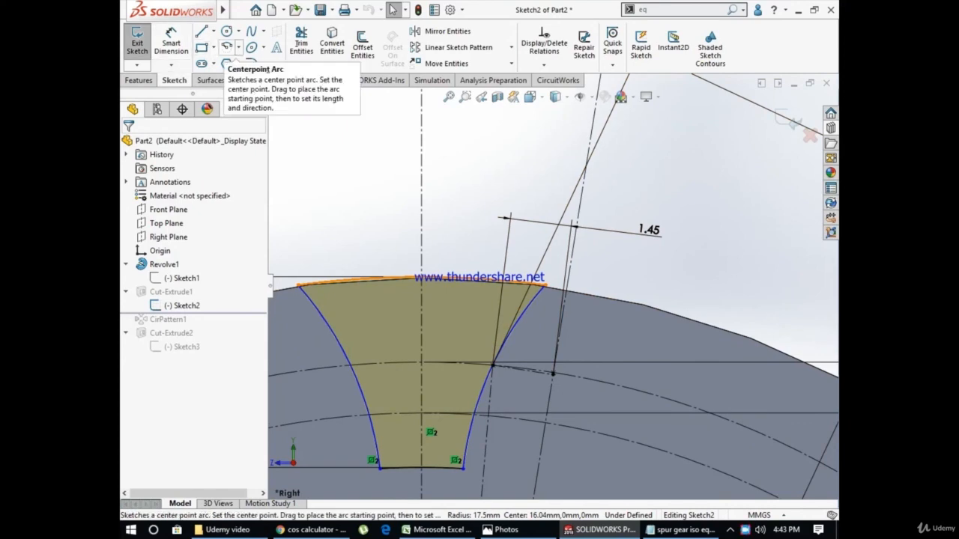
# Inspect the relations and parameters of the tooth gap's flank arc that carries the radius dimension
pyautogui.scroll(2, 553, 293)
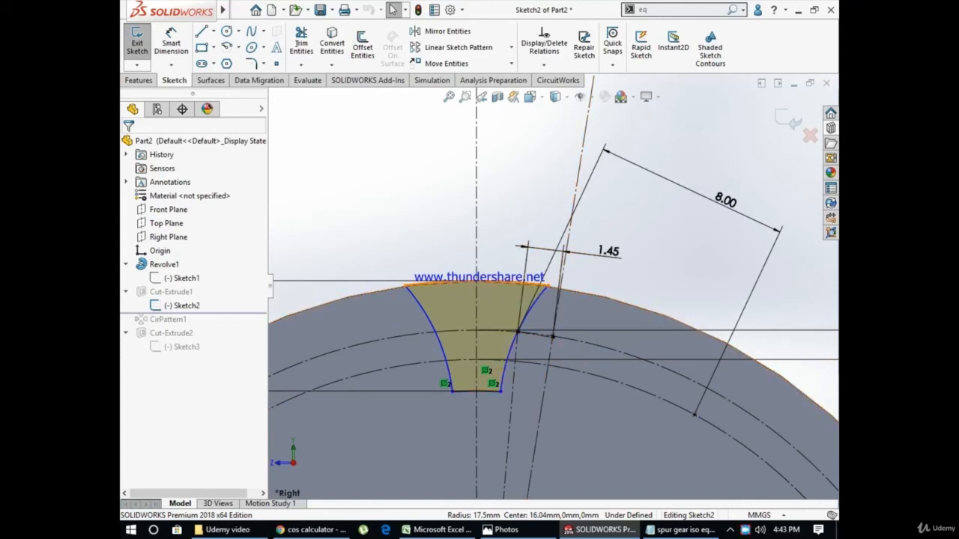
pyautogui.click(528, 314)
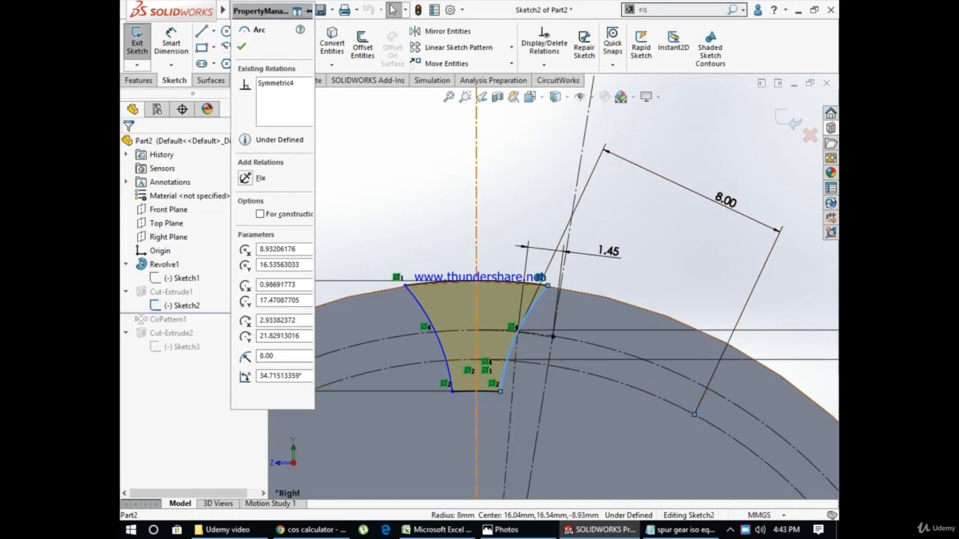
pyautogui.press('Escape')
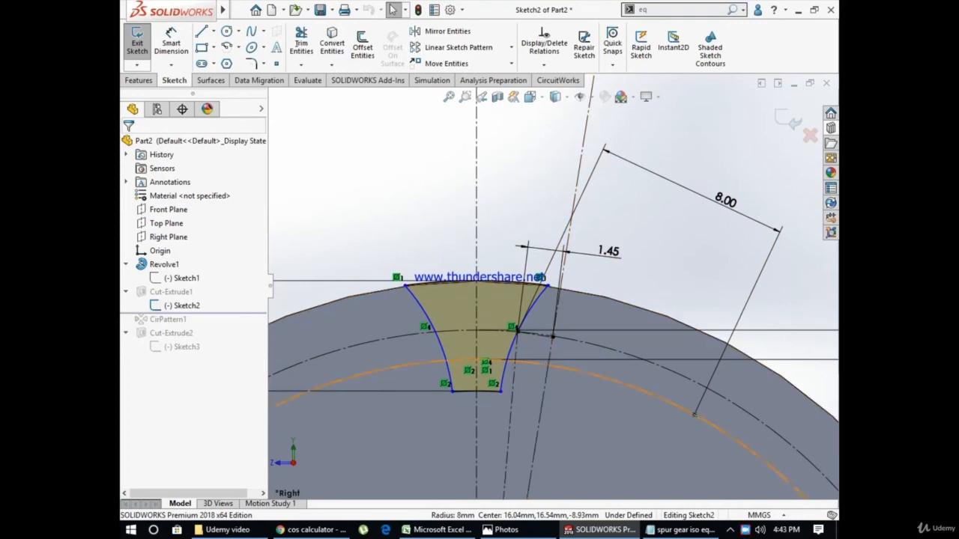
pyautogui.scroll(3, 552, 284)
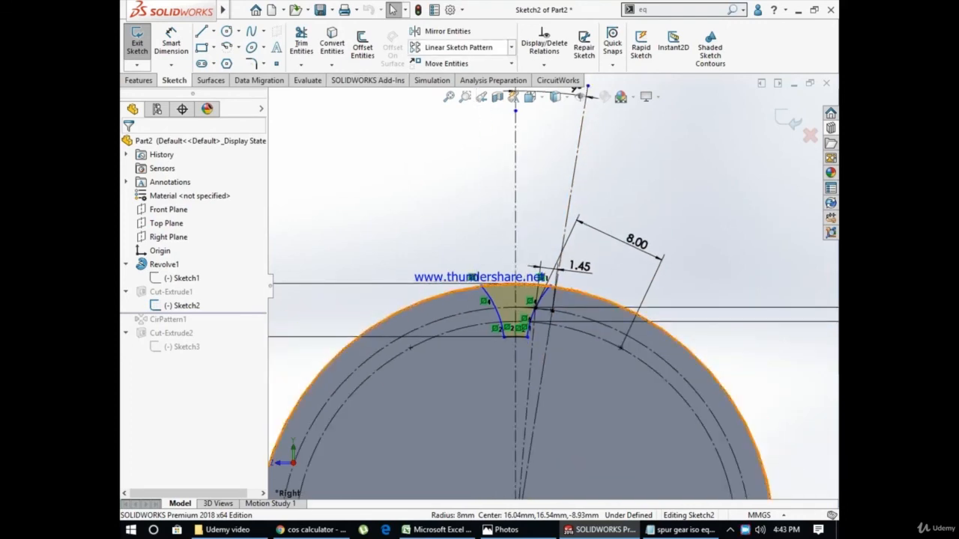
pyautogui.click(438, 31)
pyautogui.scroll(-2, 511, 248)
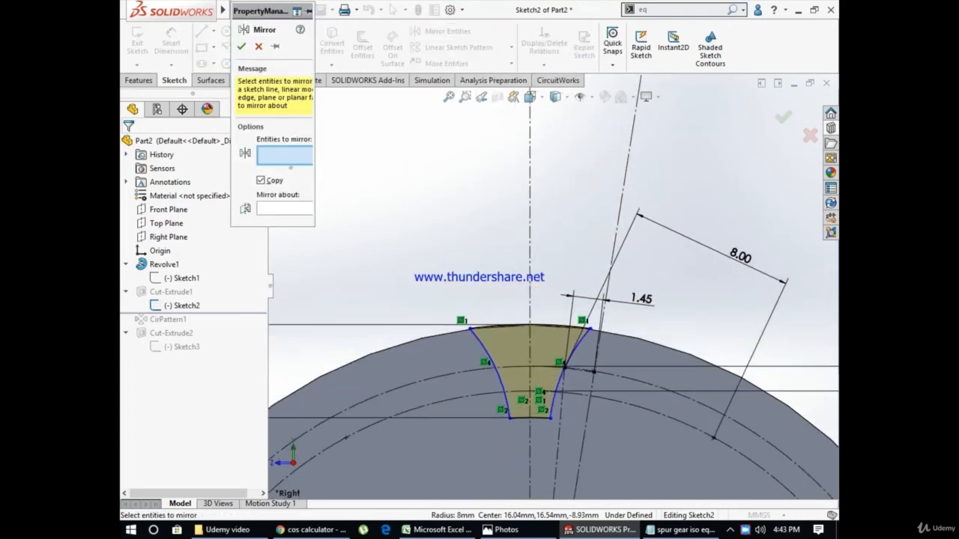
pyautogui.scroll(-1, 586, 335)
pyautogui.click(582, 339)
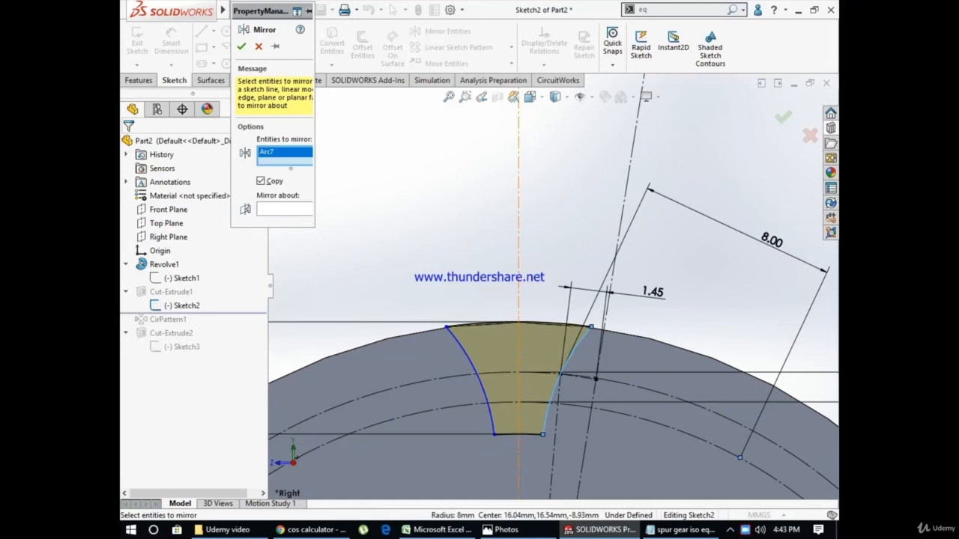
pyautogui.click(284, 209)
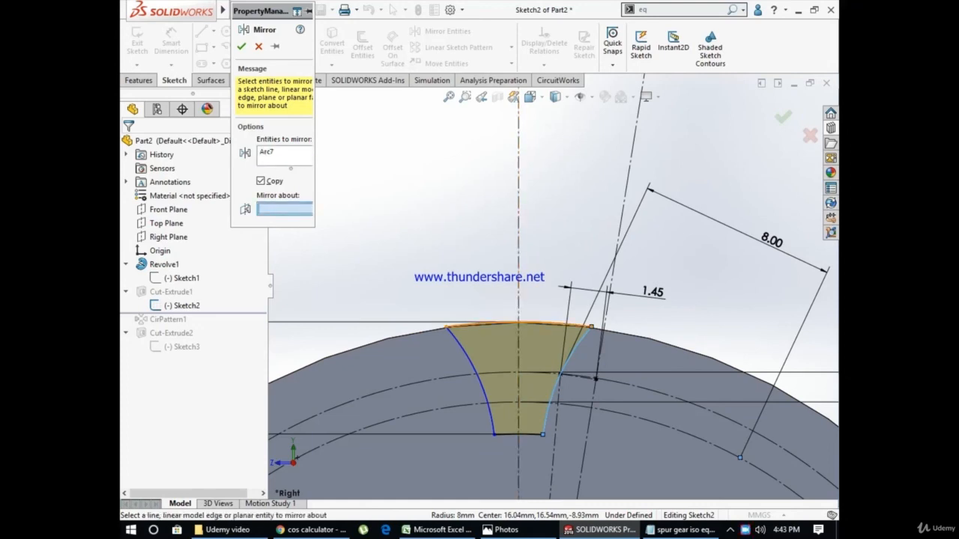
pyautogui.press('Escape')
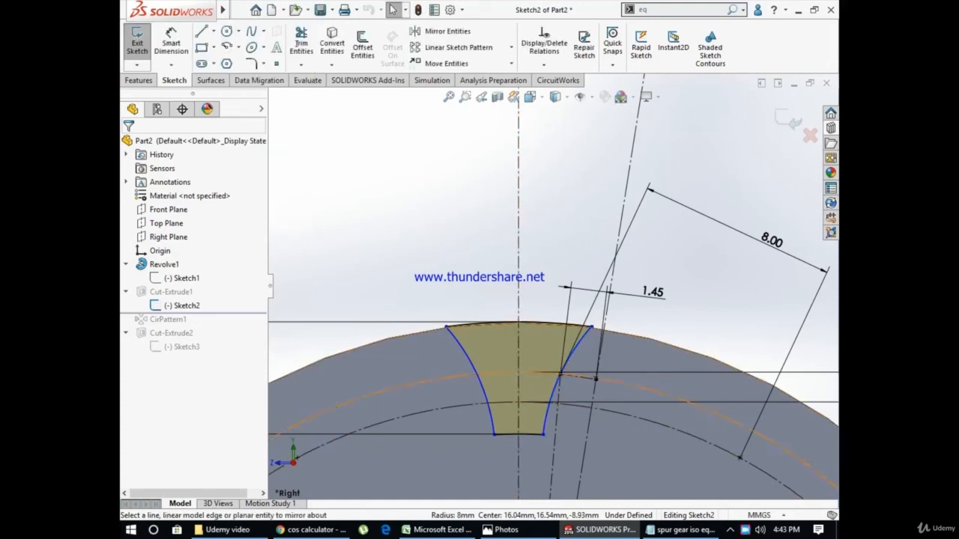
pyautogui.scroll(3, 552, 287)
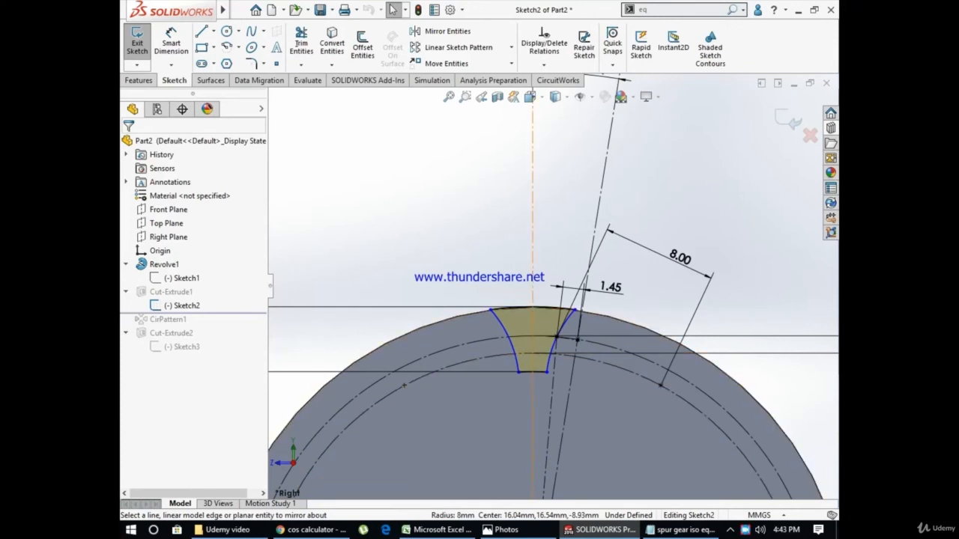
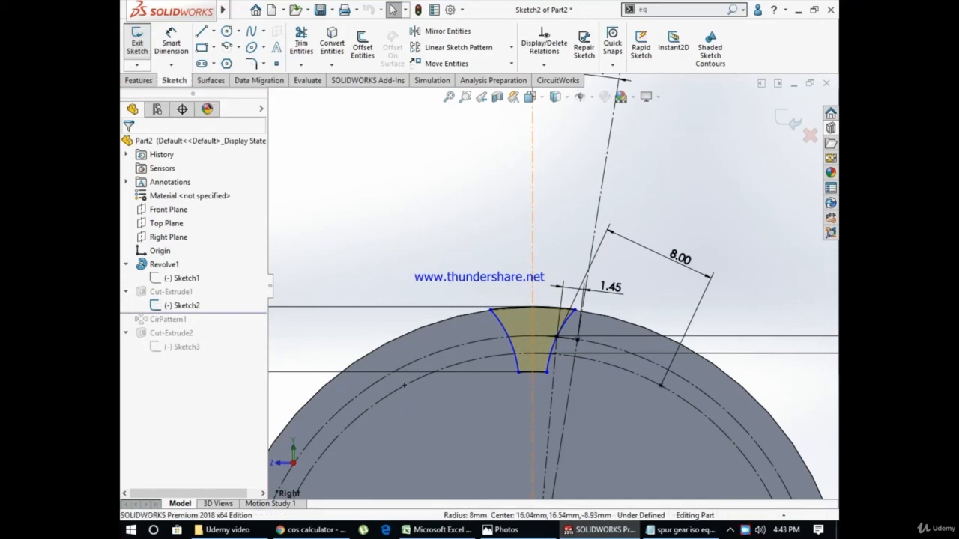
# Exit the tooth gap sketch and view the single extruded cut through the gear blank at an angle
pyautogui.click(137, 41)
pyautogui.moveTo(550, 322); pyautogui.dragTo(475, 378, button='middle')
pyautogui.scroll(4, 552, 289)
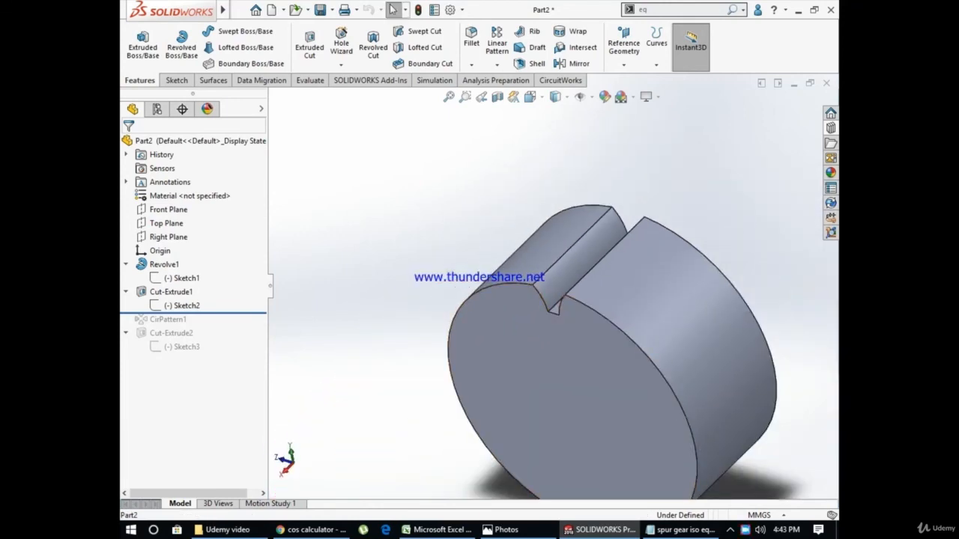
# Roll the model forward past the circular pattern of the tooth gap and inspect the pattern's settings without changing them
pyautogui.moveTo(153, 312); pyautogui.dragTo(153, 326)
pyautogui.click(153, 320)
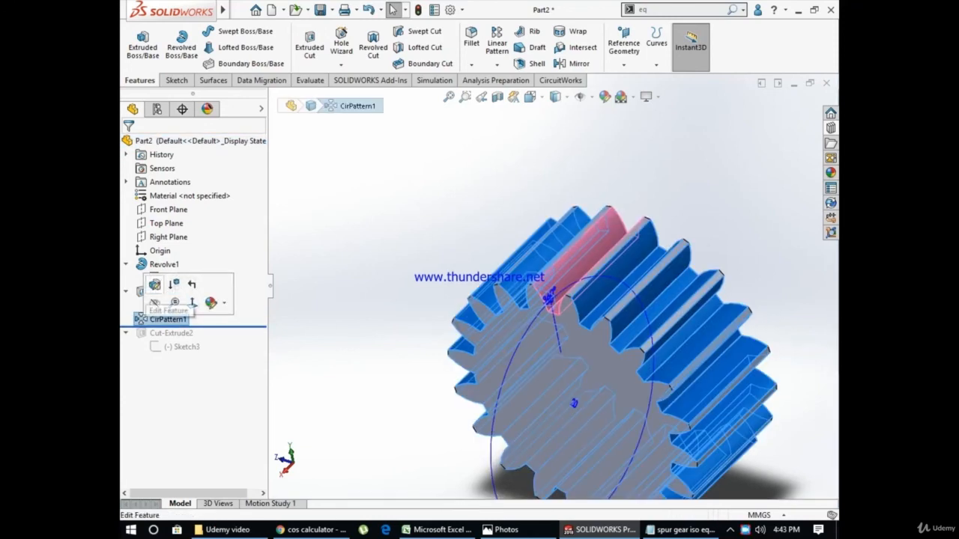
pyautogui.click(154, 284)
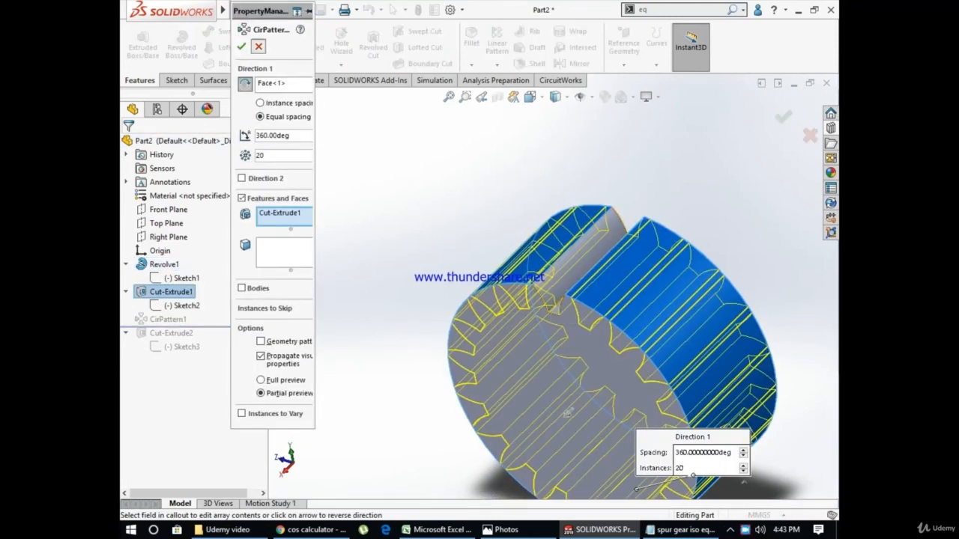
pyautogui.click(258, 46)
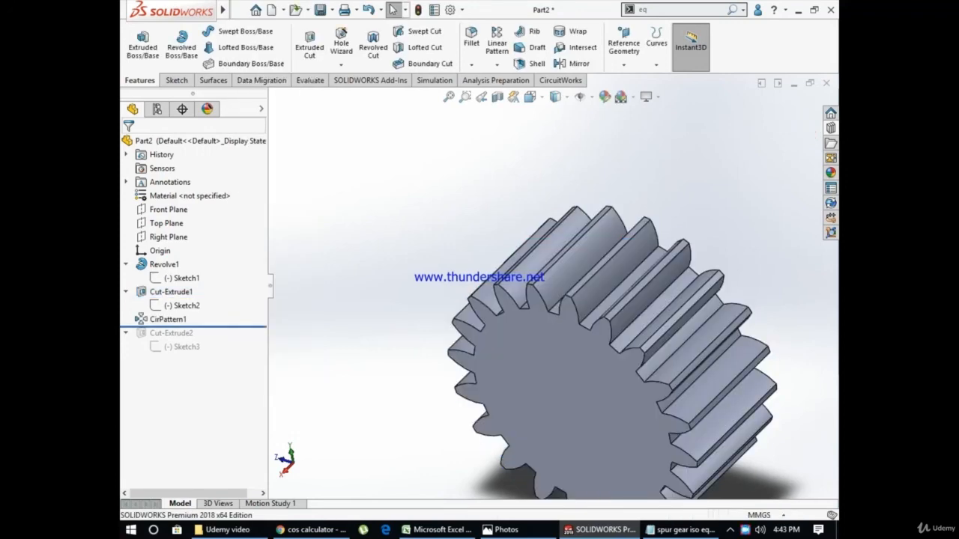
# Roll the model forward to the end of the feature history to restore the centre bore cut, and view the complete gear
pyautogui.moveTo(236, 328); pyautogui.dragTo(236, 353)
pyautogui.moveTo(606, 435); pyautogui.dragTo(623, 413, button='middle')
pyautogui.scroll(1, 575, 412)
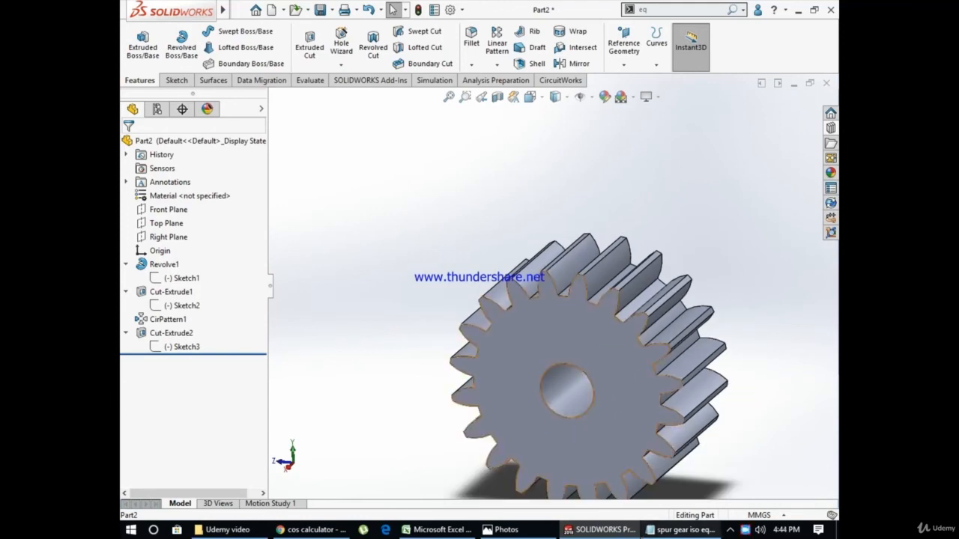
pyautogui.rightClick(745, 529)
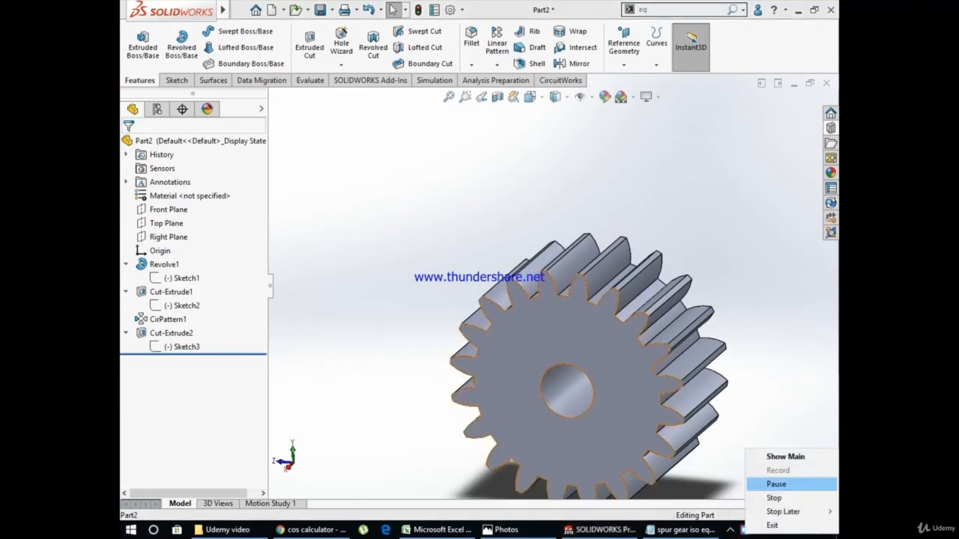